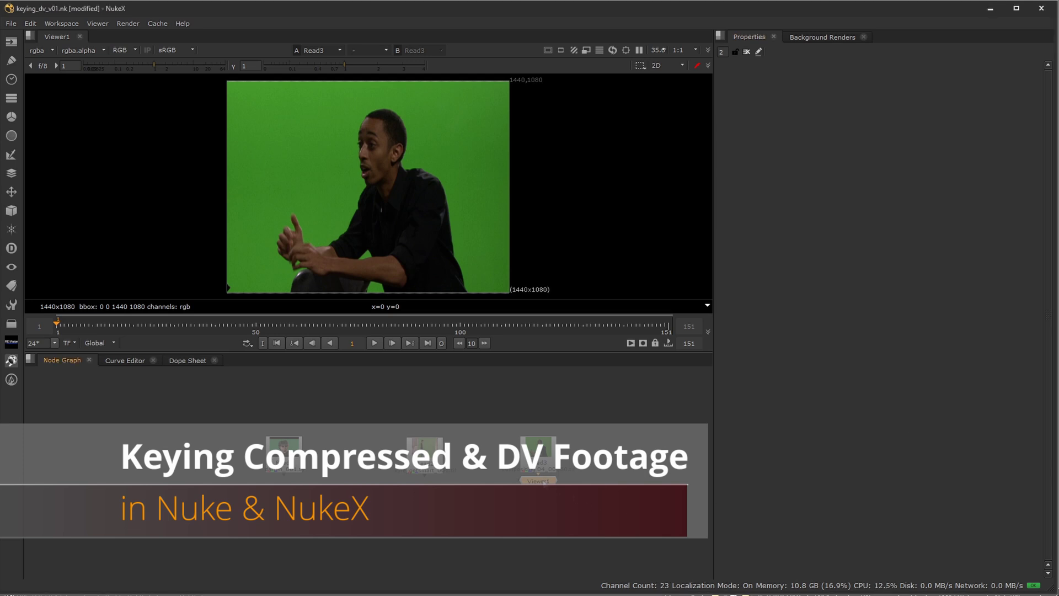
# Step: Move the Viewer node below the Read nodes and display Read1, Read2 and Read3 in turn
pyautogui.moveTo(546, 479); pyautogui.dragTo(420, 578)
pyautogui.click(645, 484)
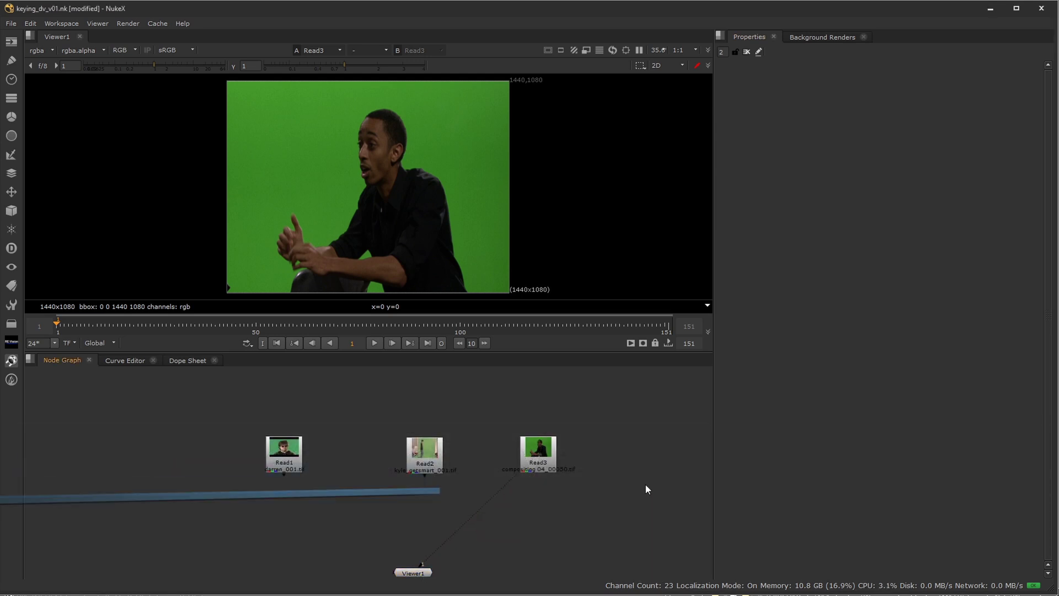
pyautogui.click(282, 452)
pyautogui.press('1')
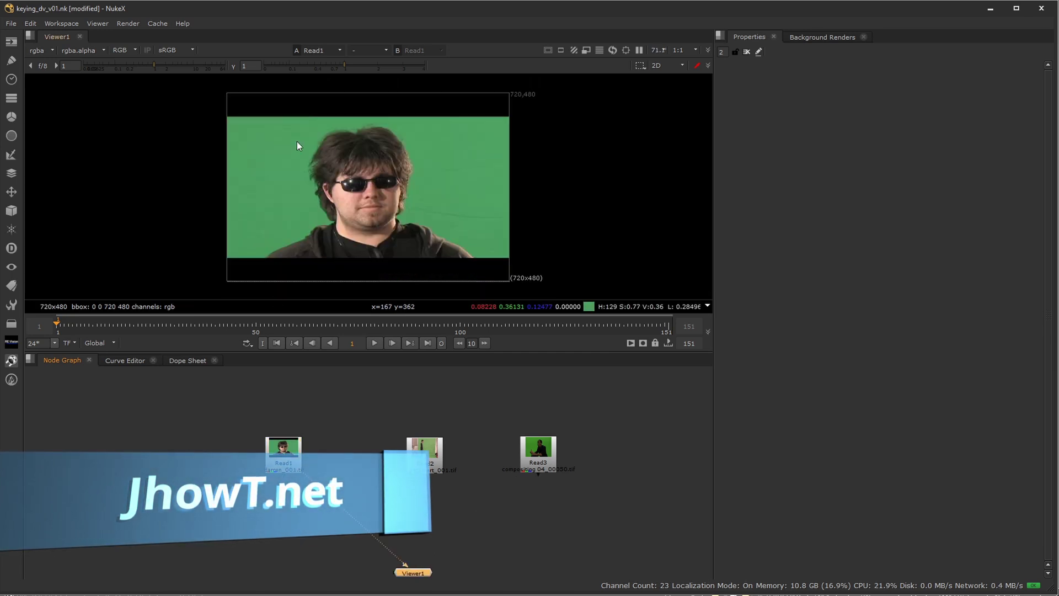
pyautogui.click(429, 458)
pyautogui.press('1')
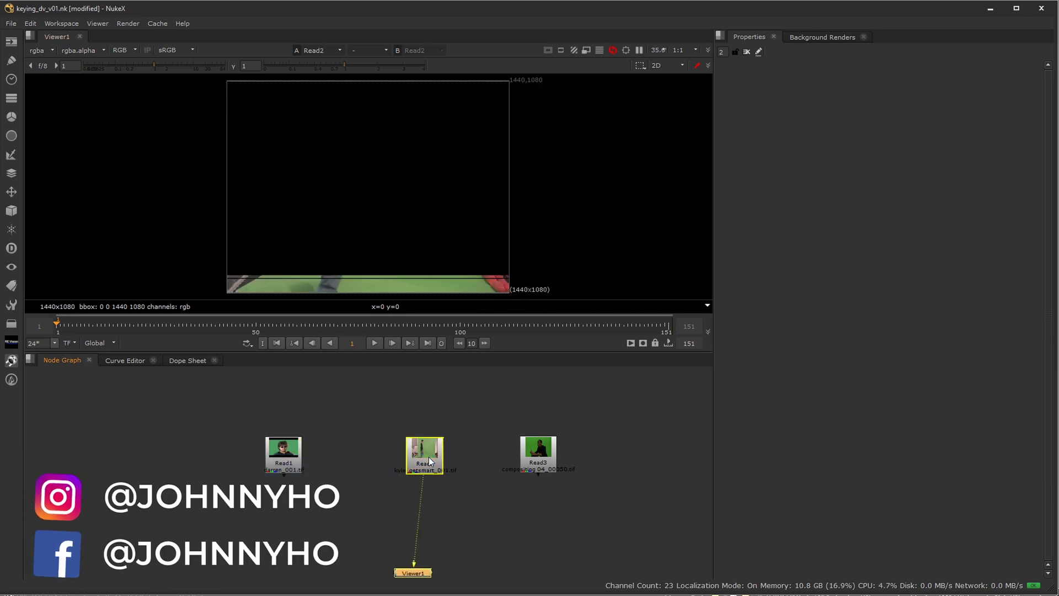
pyautogui.click(538, 450)
pyautogui.press('1')
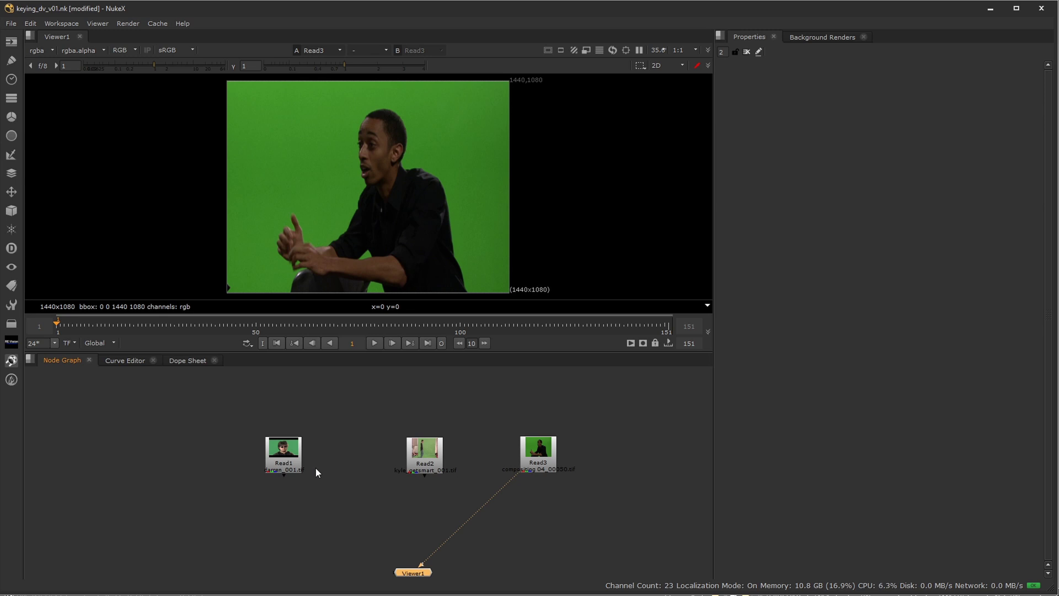
# Step: Enlarge the Read1 node in the node graph and display its clip in the viewer
pyautogui.moveTo(316, 468); pyautogui.dragTo(481, 500, button='middle')
pyautogui.scroll(6, 380, 478)
pyautogui.scroll(-3, 523, 485)
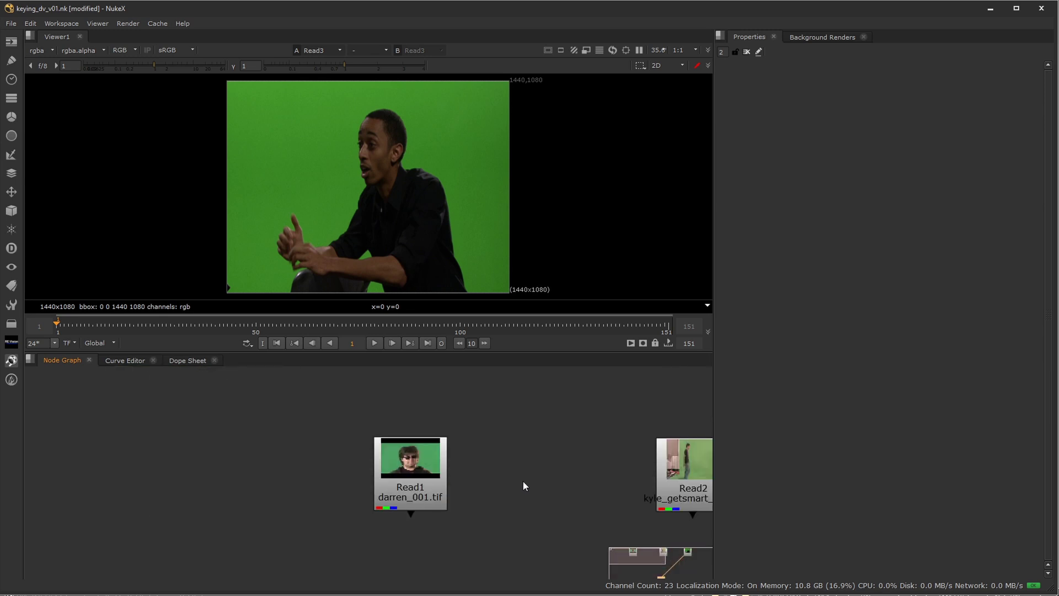
pyautogui.click(423, 474)
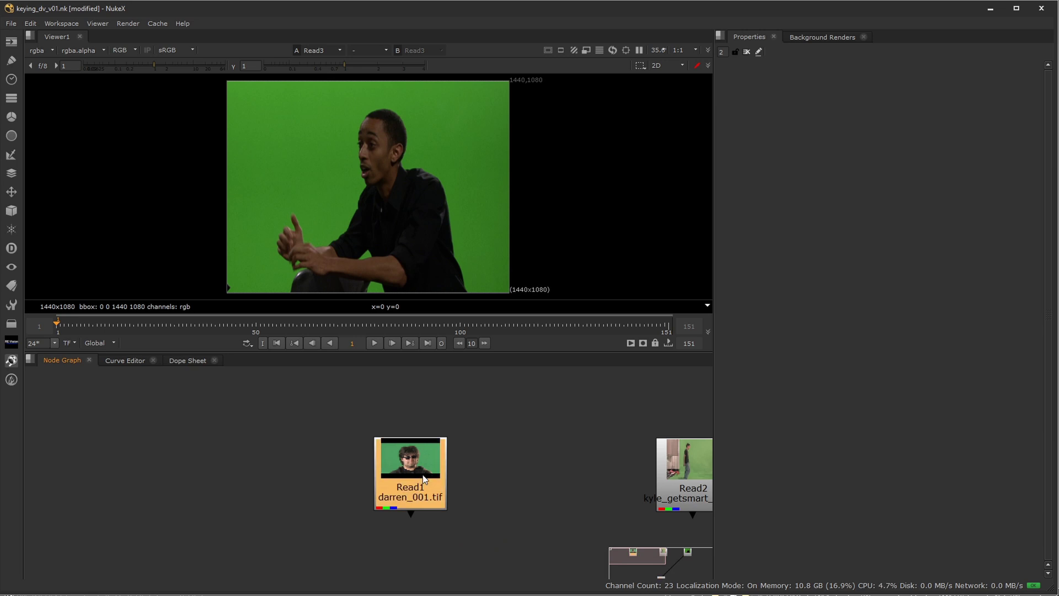
pyautogui.press('1')
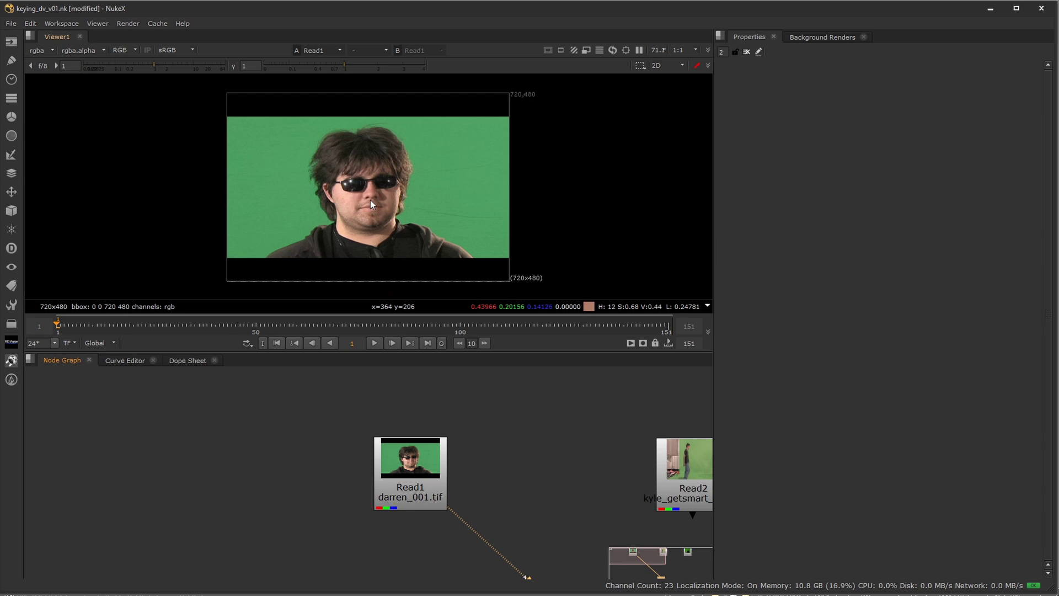
# Step: Examine the Read1 clip's luminance and then its red channel along both shoulder edges
pyautogui.scroll(5, 370, 196)
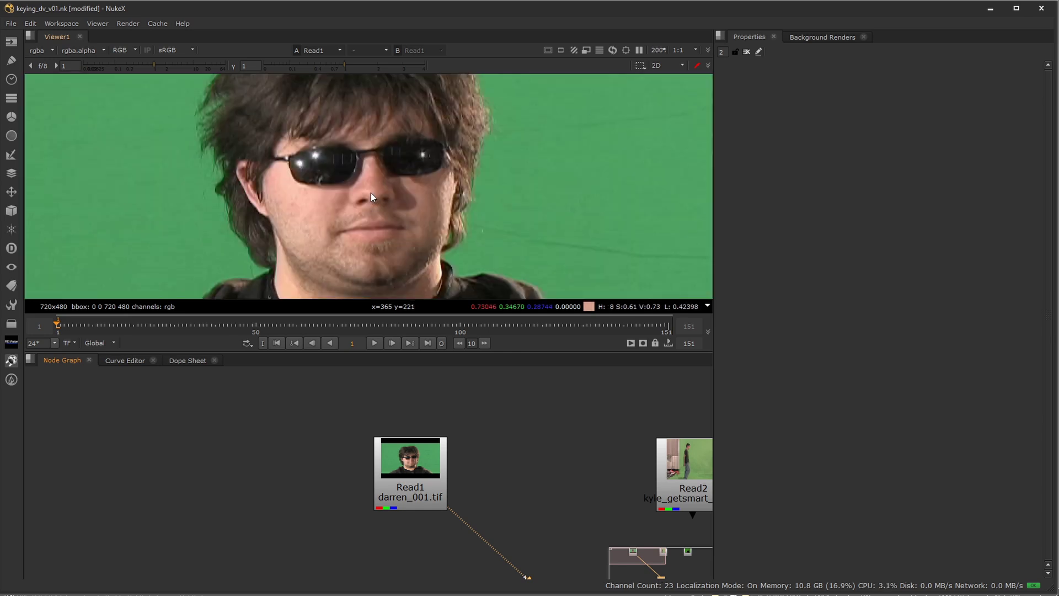
pyautogui.press('y')
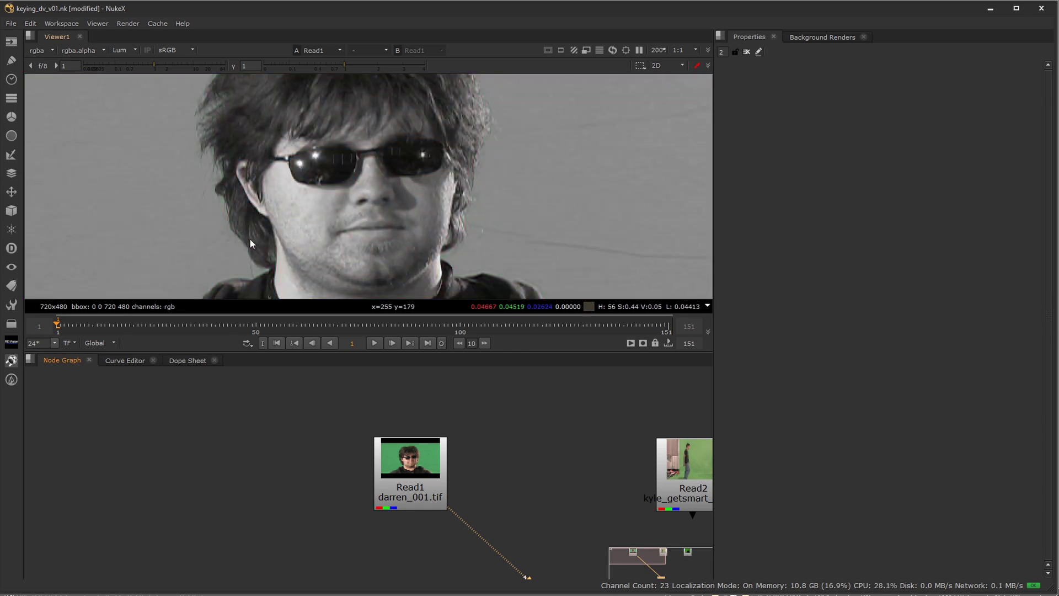
pyautogui.moveTo(250, 239); pyautogui.dragTo(431, 141, button='middle')
pyautogui.scroll(3, 388, 202)
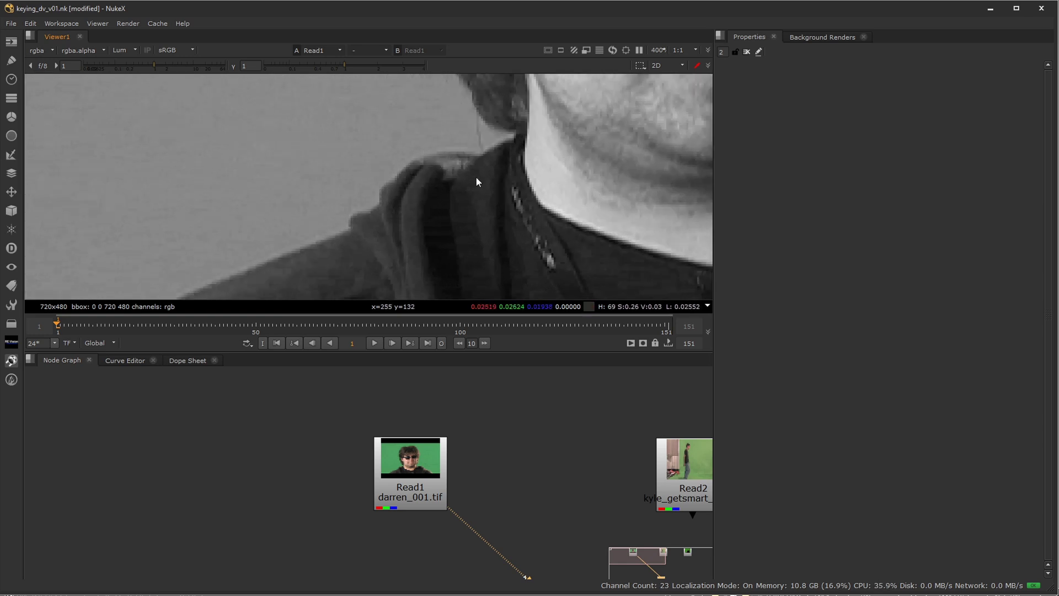
pyautogui.press('r')
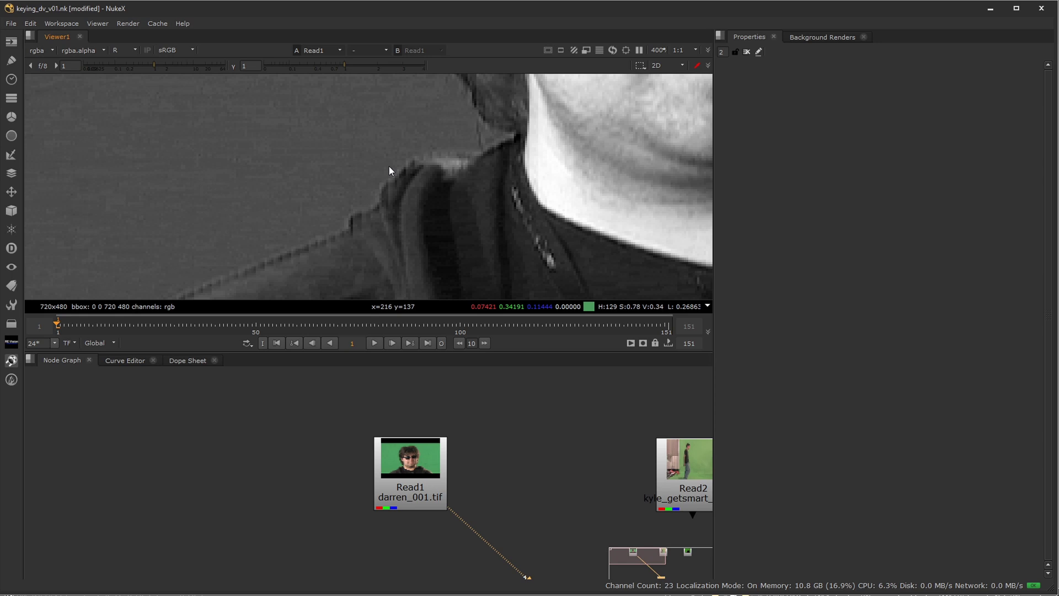
pyautogui.moveTo(472, 137); pyautogui.dragTo(219, 147, button='middle')
pyautogui.moveTo(595, 176); pyautogui.dragTo(280, 184, button='middle')
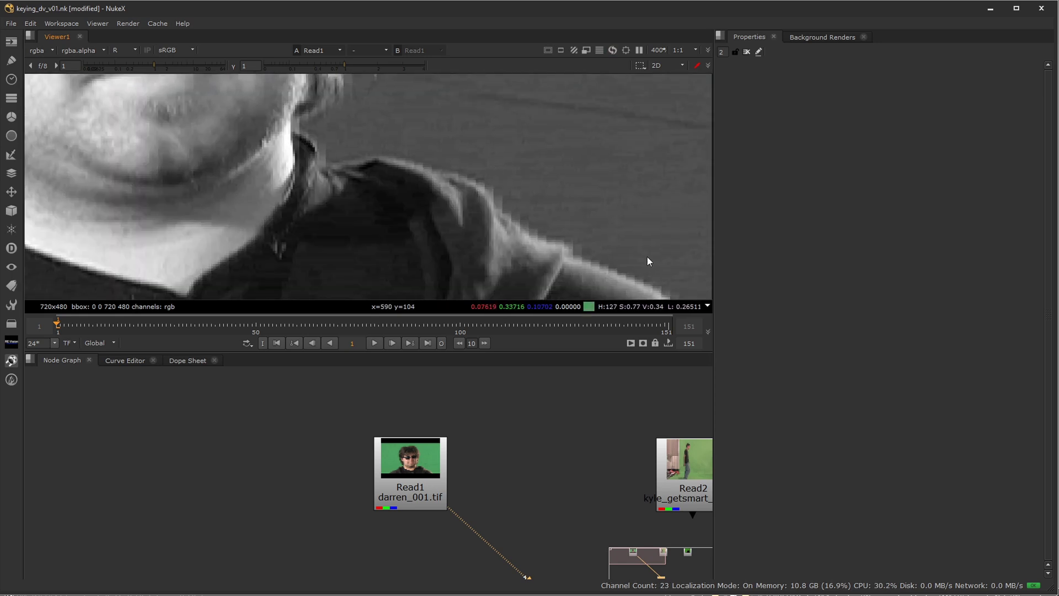
pyautogui.moveTo(647, 257); pyautogui.dragTo(591, 265, button='middle')
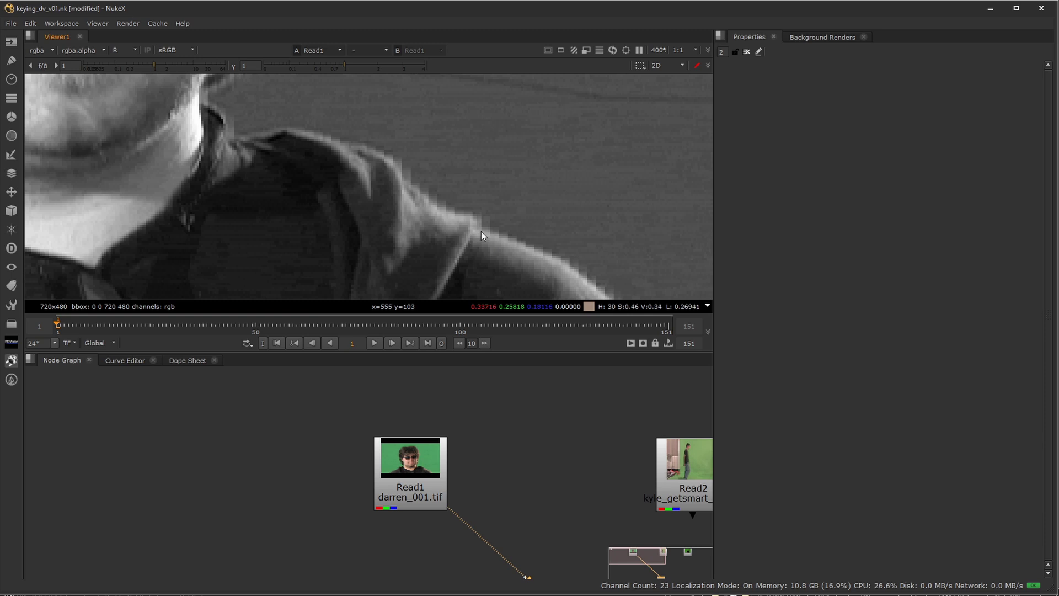
# Step: Return Read1 to full colour, check the shoulders and hair edges in luminance, and restore the RGB view
pyautogui.press('r')
pyautogui.scroll(-2, 409, 141)
pyautogui.scroll(-1, 409, 146)
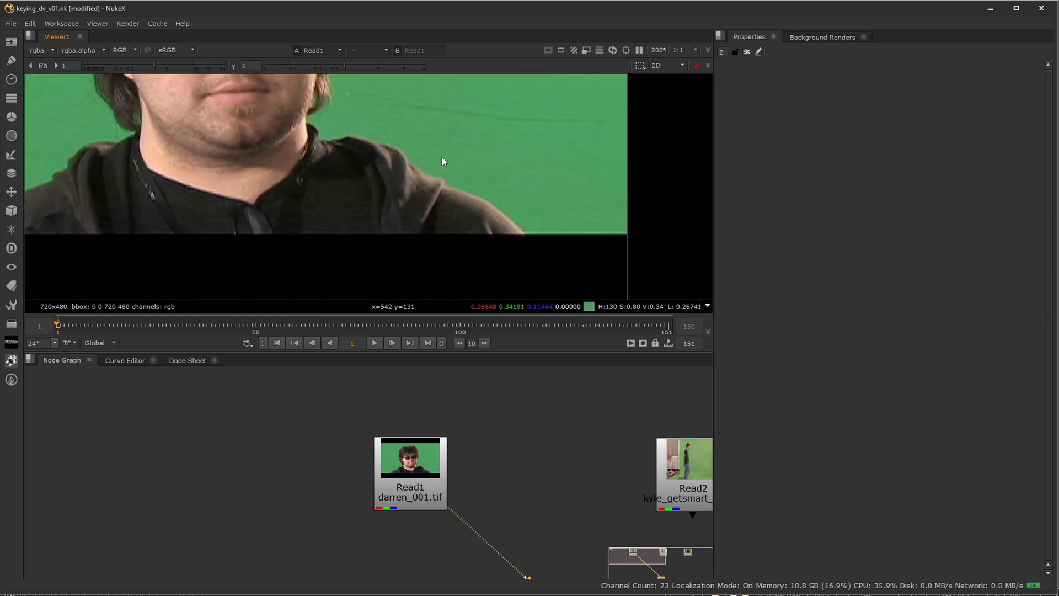
pyautogui.moveTo(442, 156); pyautogui.dragTo(540, 172, button='middle')
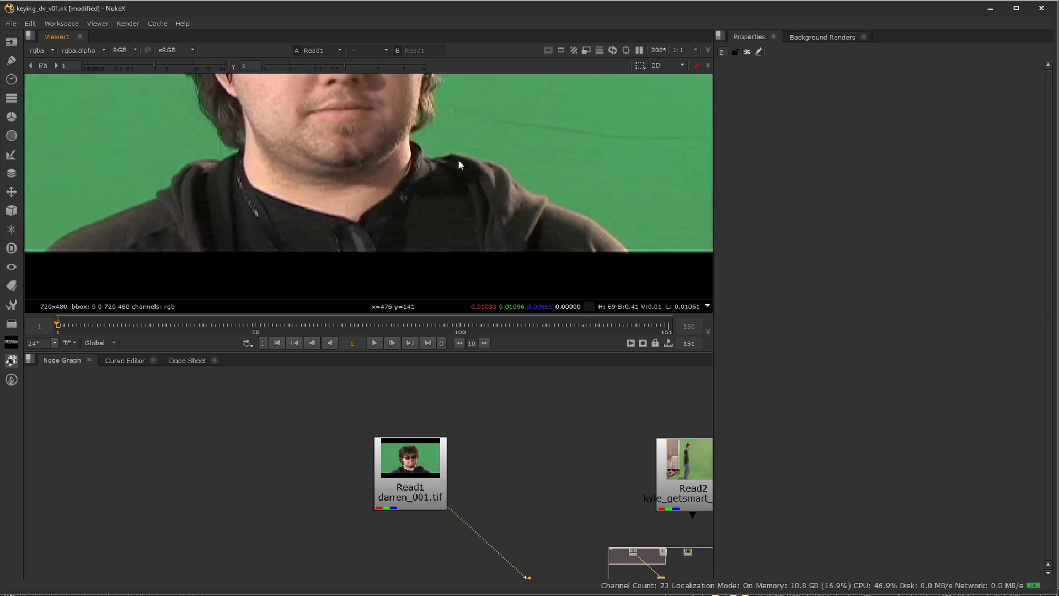
pyautogui.press('y')
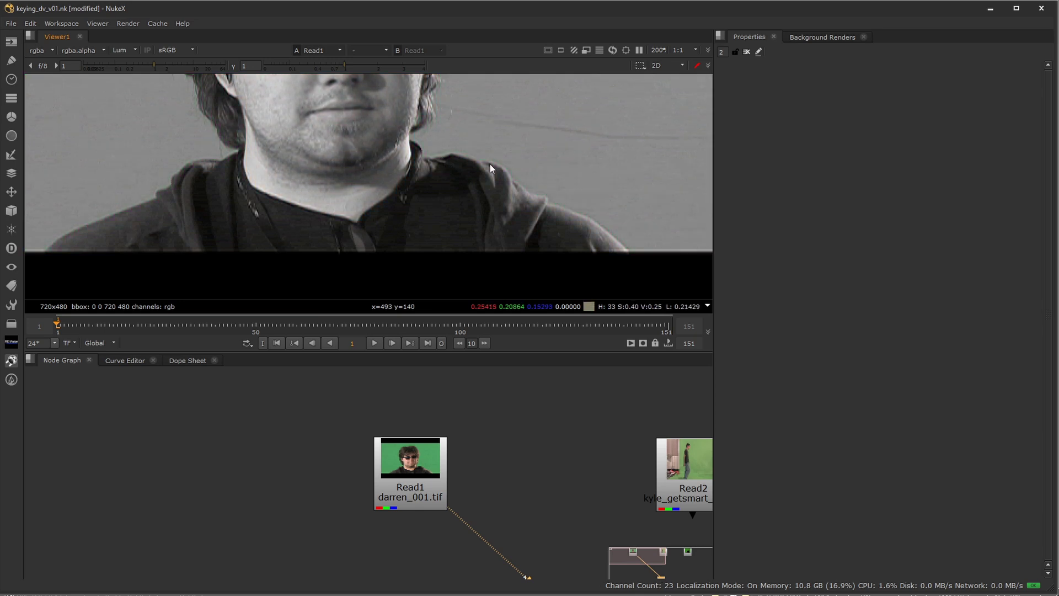
pyautogui.moveTo(211, 158); pyautogui.dragTo(451, 206, button='middle')
pyautogui.moveTo(421, 254); pyautogui.dragTo(464, 161, button='middle')
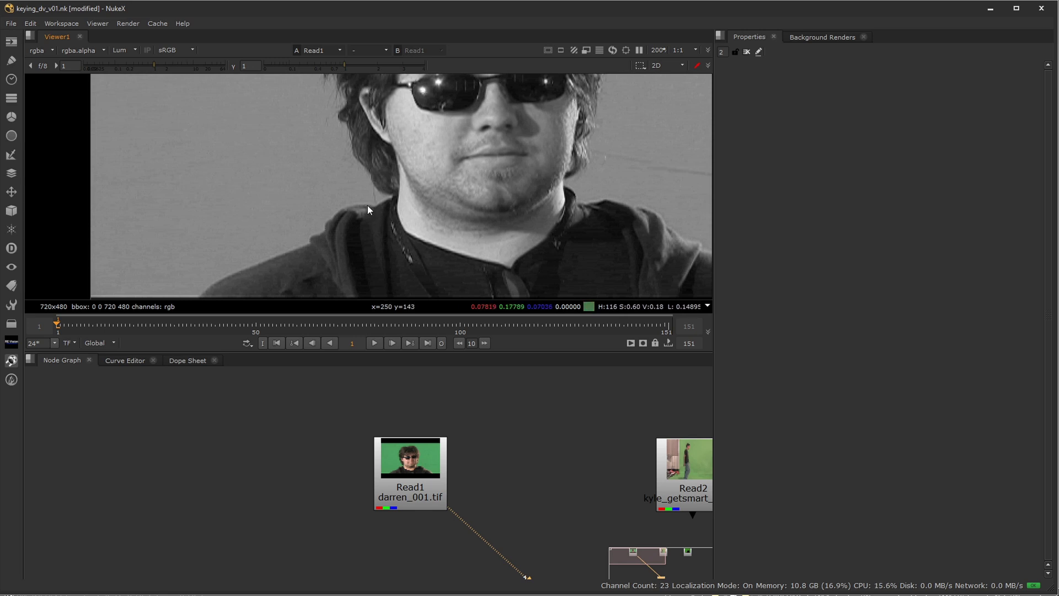
pyautogui.press('r')
pyautogui.press('r')
pyautogui.scroll(-4, 479, 244)
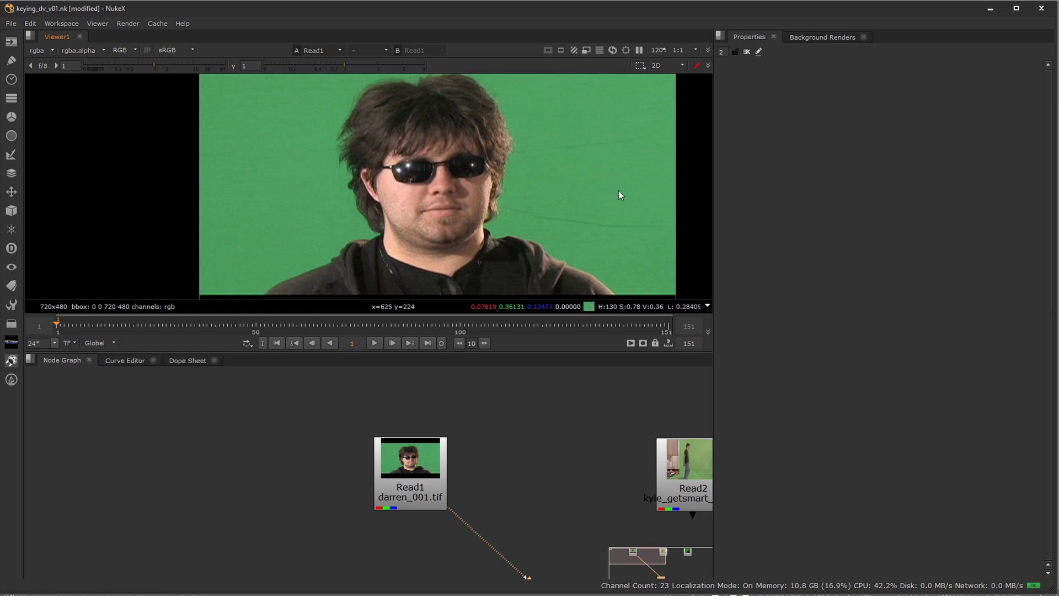
# Step: Compare Read1's luminance with its full-colour image, both overall and close up at the shoulder edge
pyautogui.press('y')
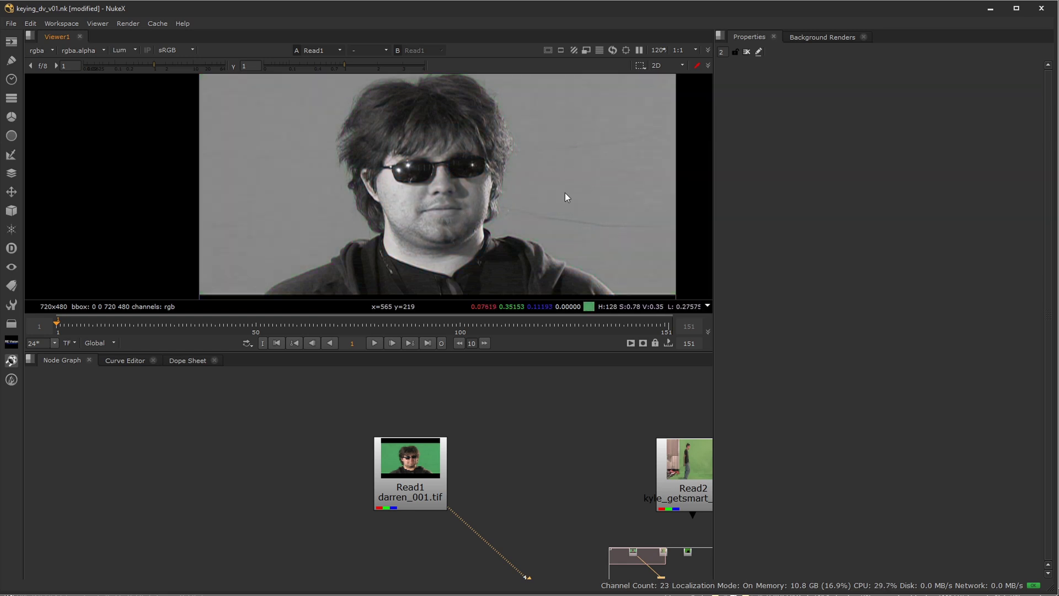
pyautogui.press('y')
pyautogui.moveTo(544, 235); pyautogui.dragTo(488, 201, button='middle')
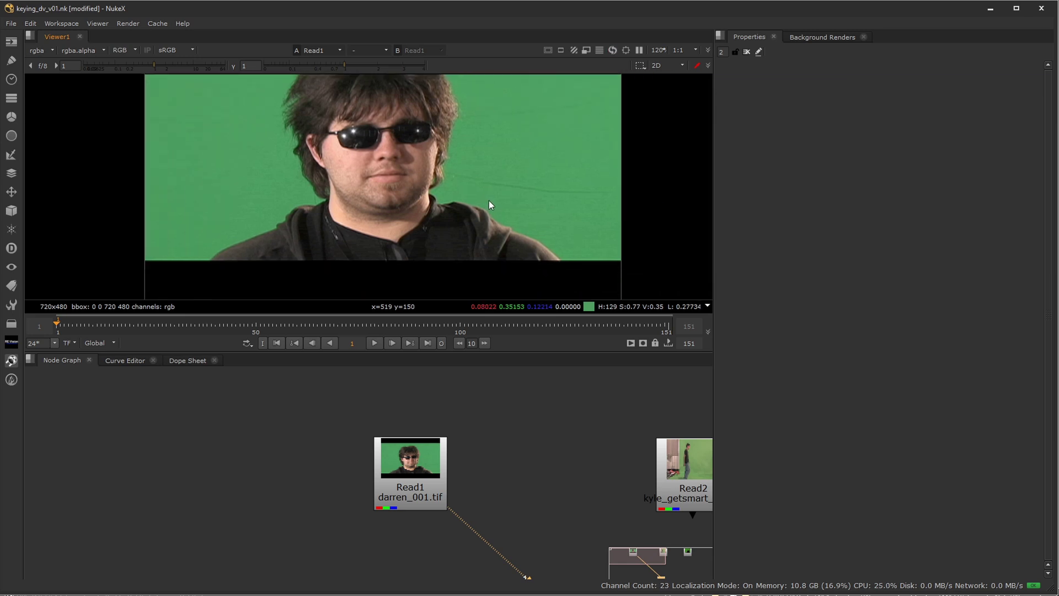
pyautogui.scroll(6, 489, 201)
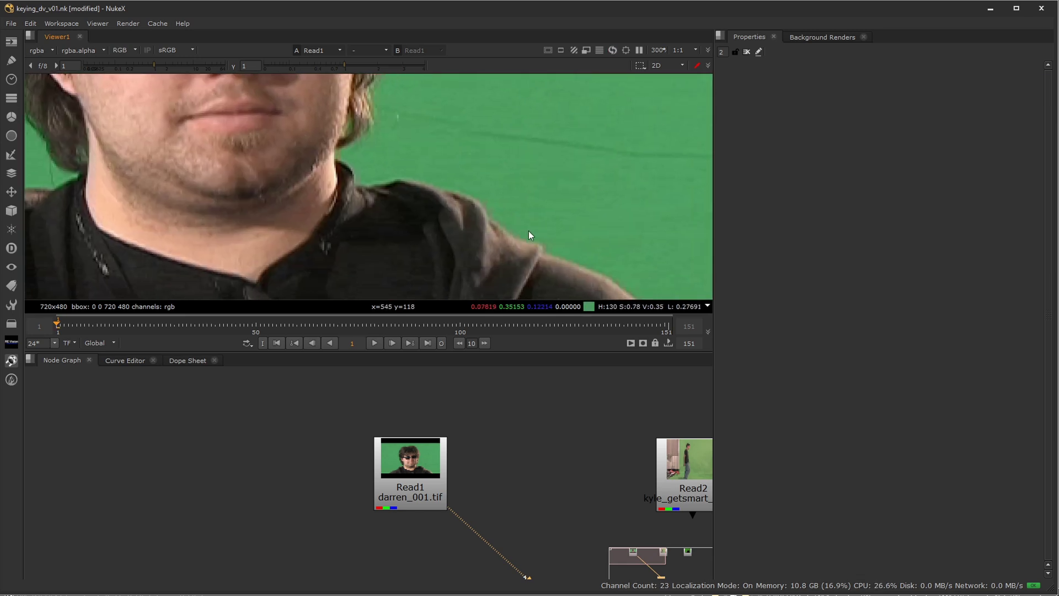
pyautogui.press('y')
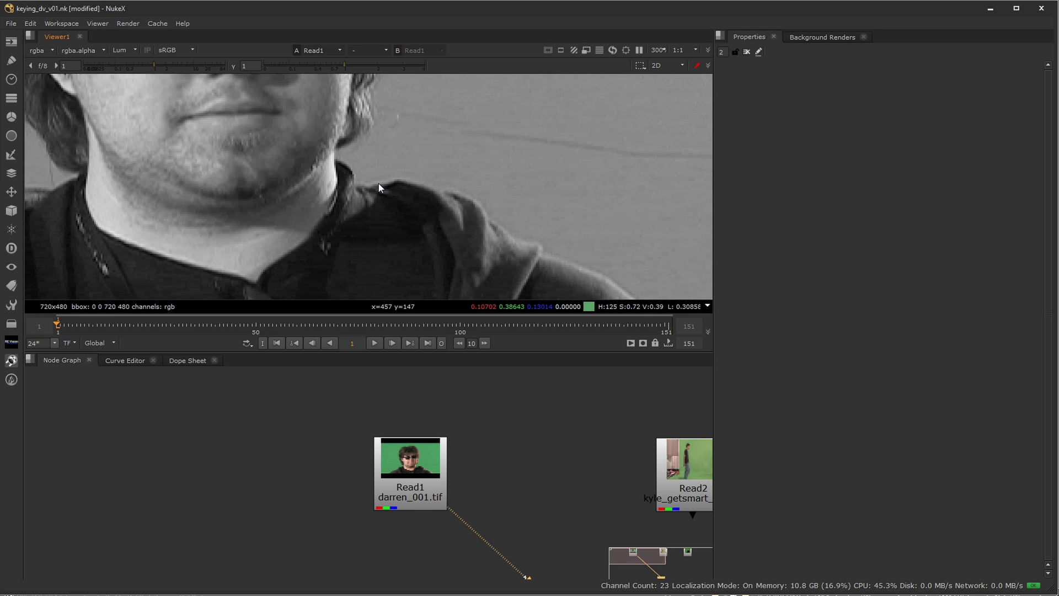
pyautogui.press('y')
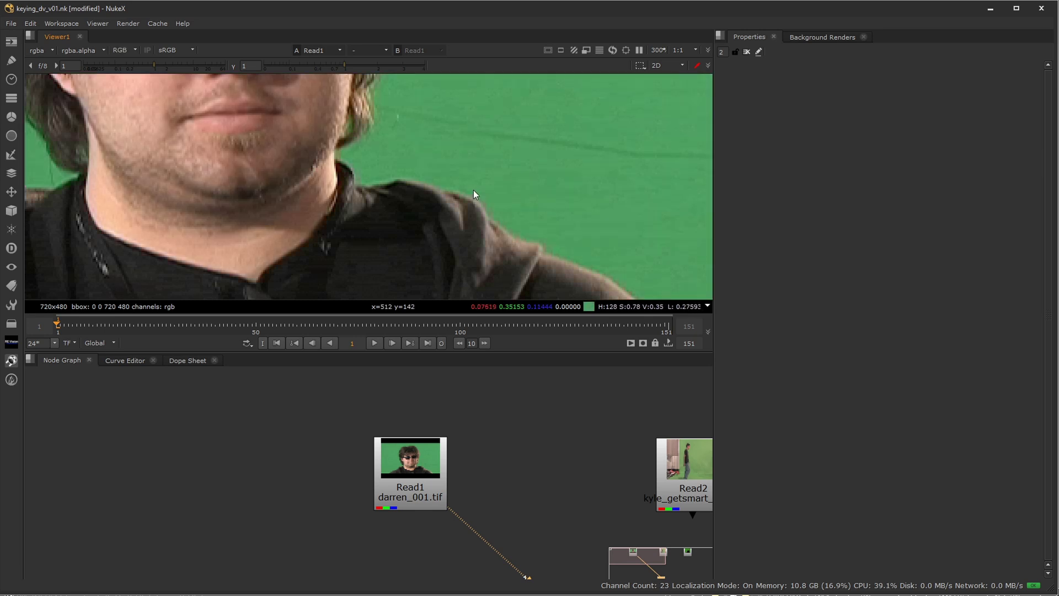
# Step: Inspect Read1's green and blue channels around the shoulders and face, ending with the whole image in full colour
pyautogui.press('g')
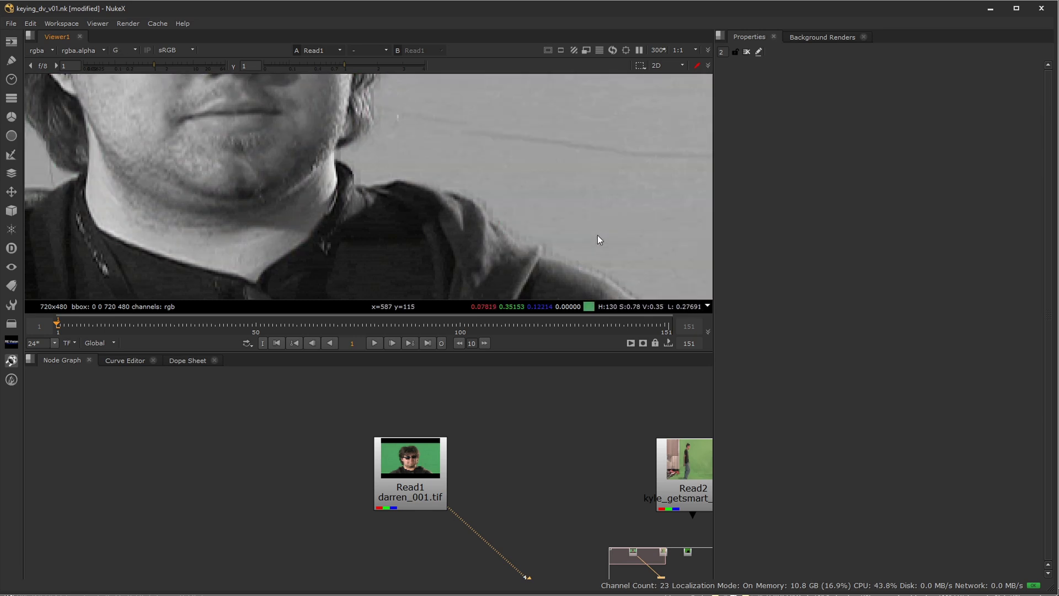
pyautogui.press('b')
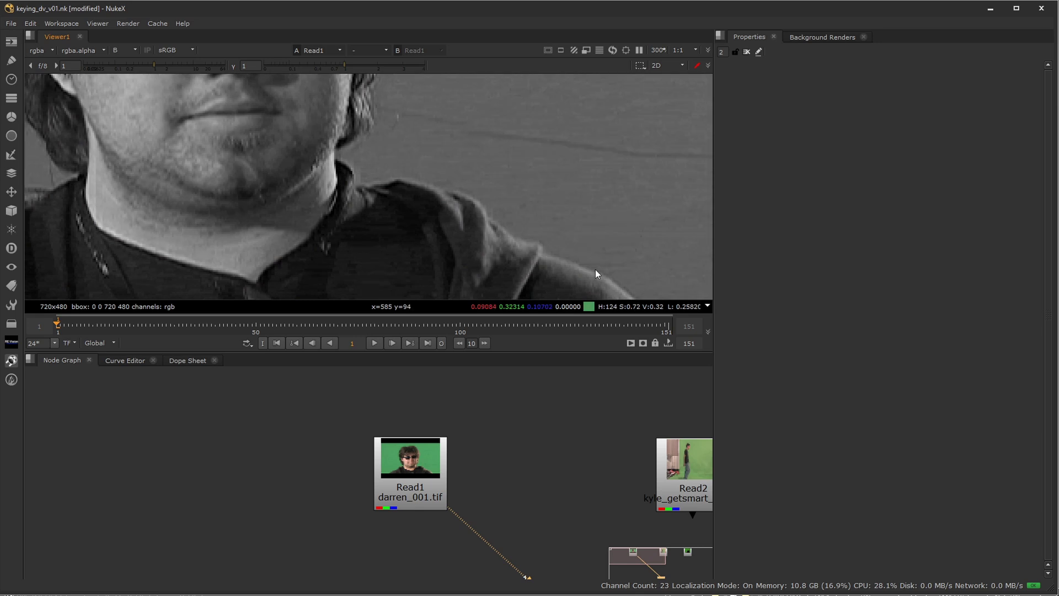
pyautogui.moveTo(340, 207); pyautogui.dragTo(635, 185, button='middle')
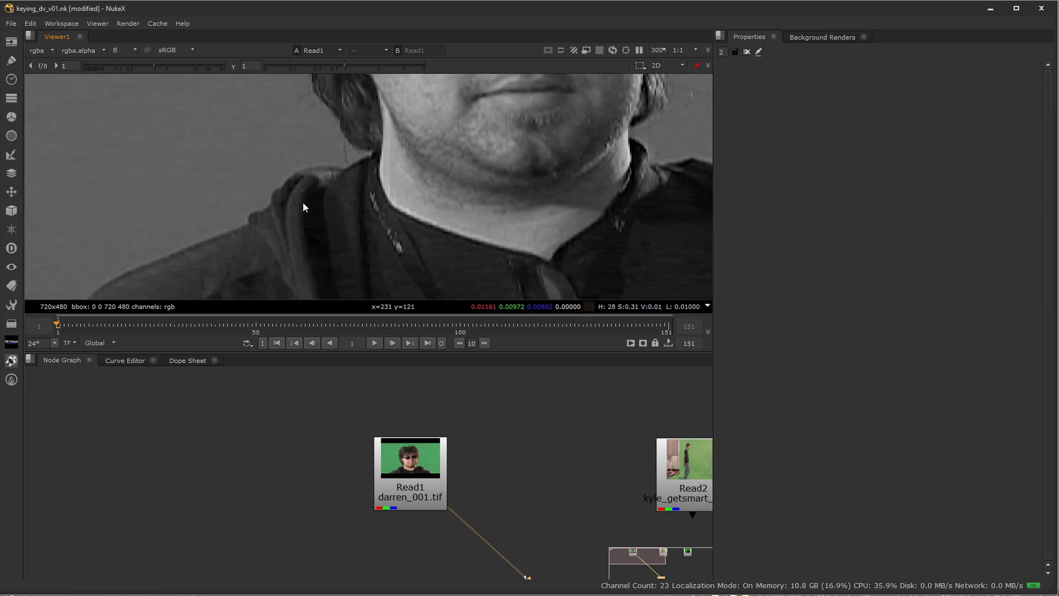
pyautogui.moveTo(303, 207); pyautogui.dragTo(423, 208, button='middle')
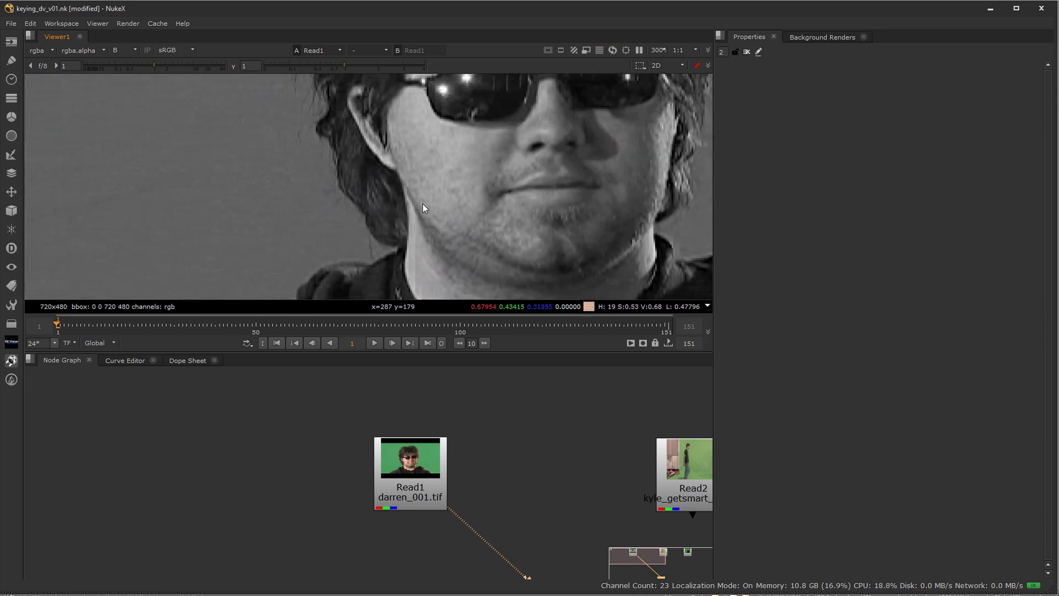
pyautogui.press('b')
pyautogui.press('f')
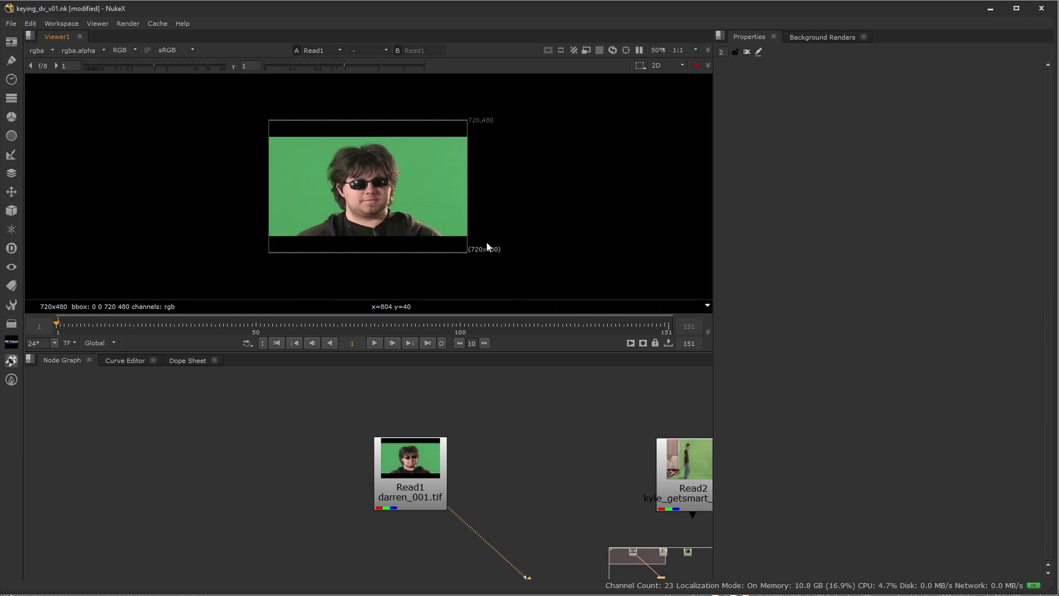
pyautogui.scroll(3, 356, 191)
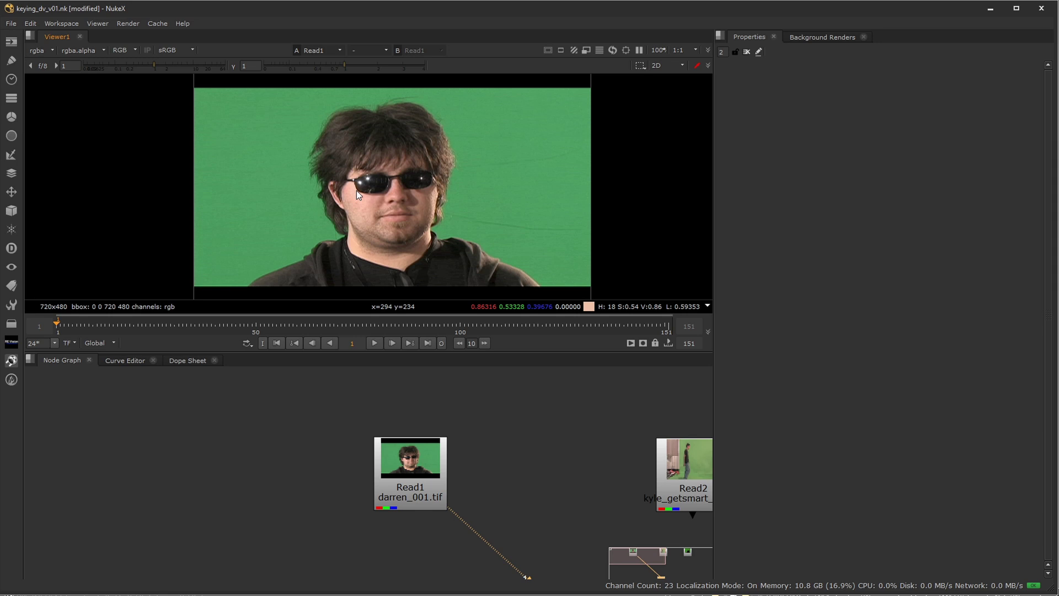
# Step: Add a Keylight node after Read1 and move it slightly lower in the node graph
pyautogui.click(391, 473)
pyautogui.press('Tab')
pyautogui.write('keylight')
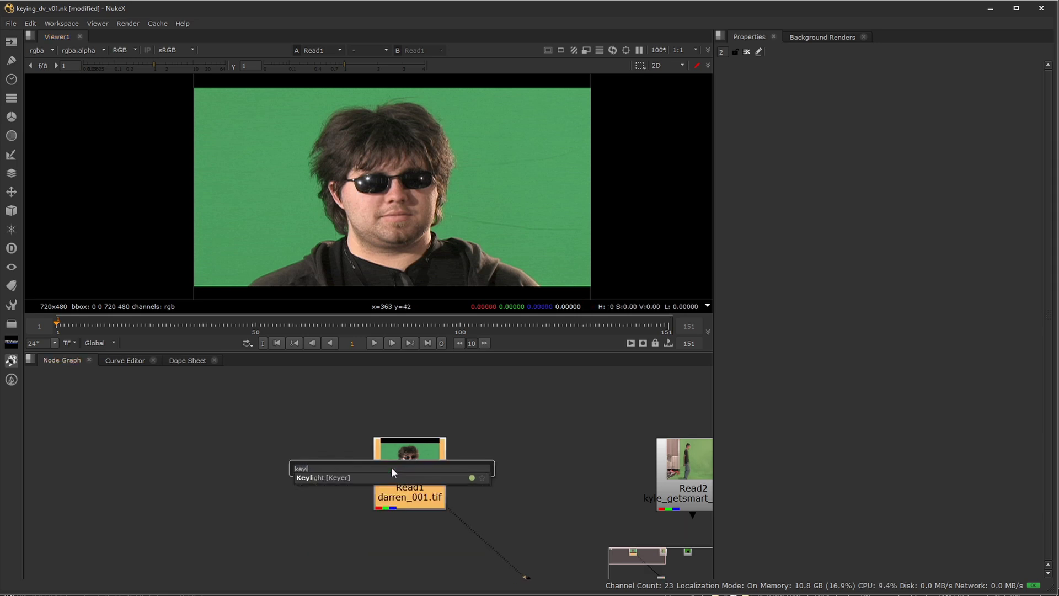
pyautogui.press('Return')
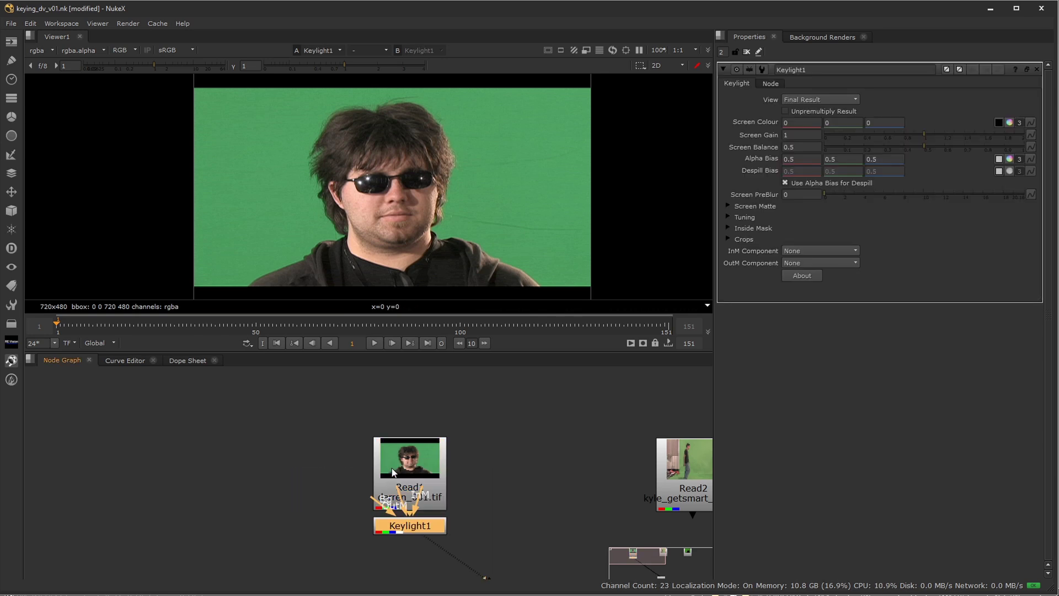
pyautogui.moveTo(413, 531); pyautogui.dragTo(416, 561)
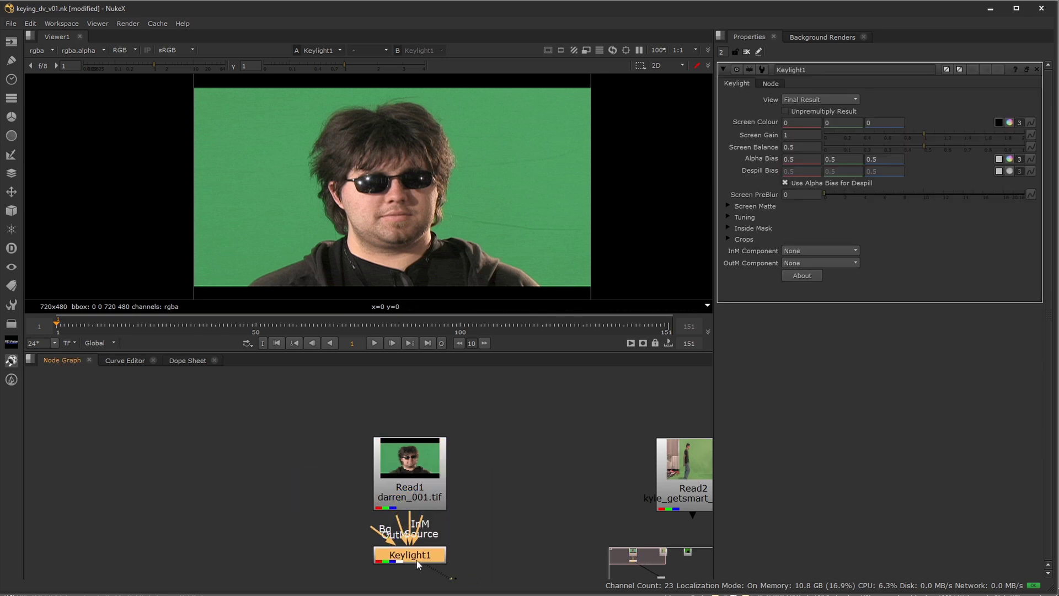
# Step: Sample the green backdrop beside the subject as Keylight's Screen Colour and inspect the keyed edges along both shoulders
pyautogui.click(995, 122)
pyautogui.keyDown('ctrl'); pyautogui.click(449, 229); pyautogui.keyUp('ctrl')
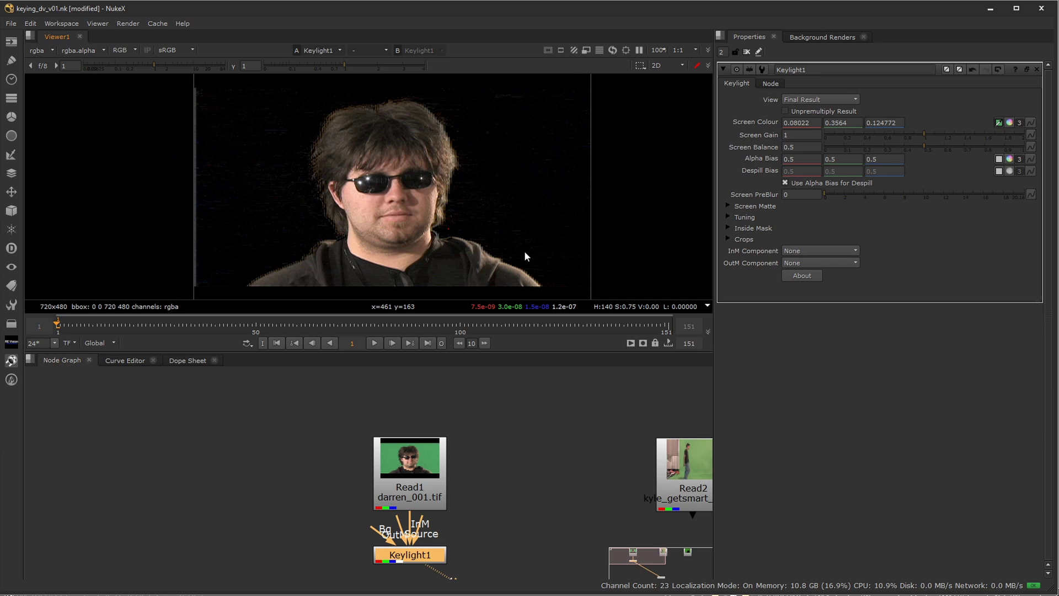
pyautogui.scroll(5, 525, 250)
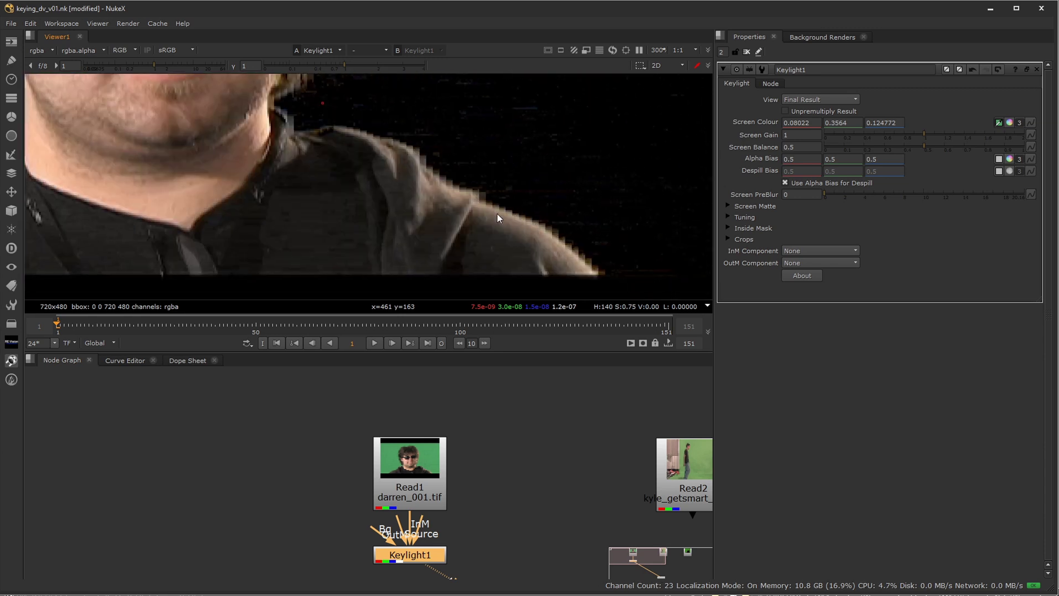
pyautogui.moveTo(447, 164); pyautogui.dragTo(570, 219, button='middle')
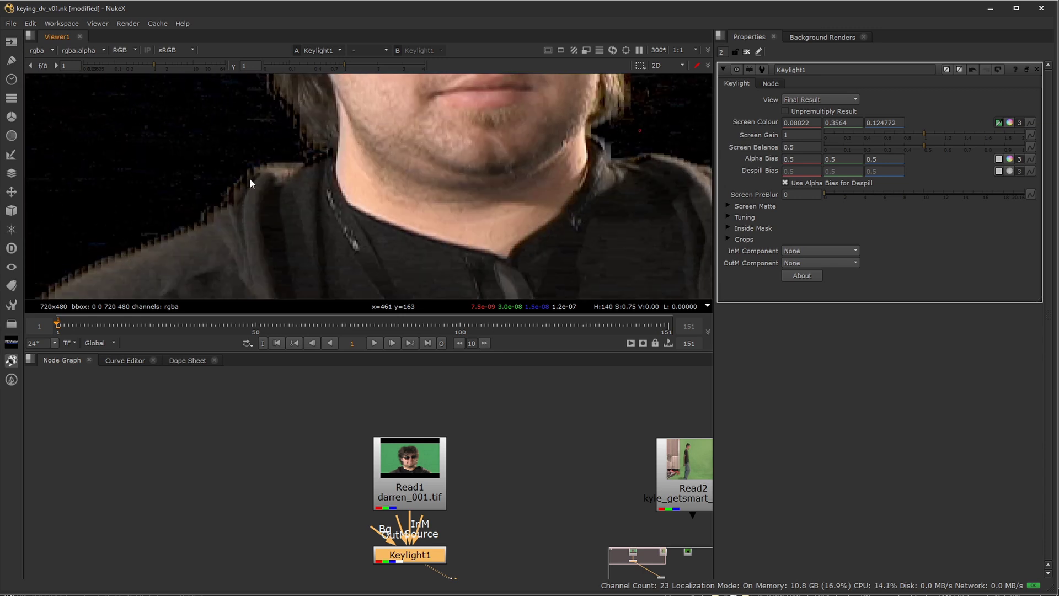
# Step: Check Keylight1's keyed result around the chin and shoulders, and compare the whole image with its alpha matte
pyautogui.moveTo(405, 158); pyautogui.dragTo(309, 201, button='middle')
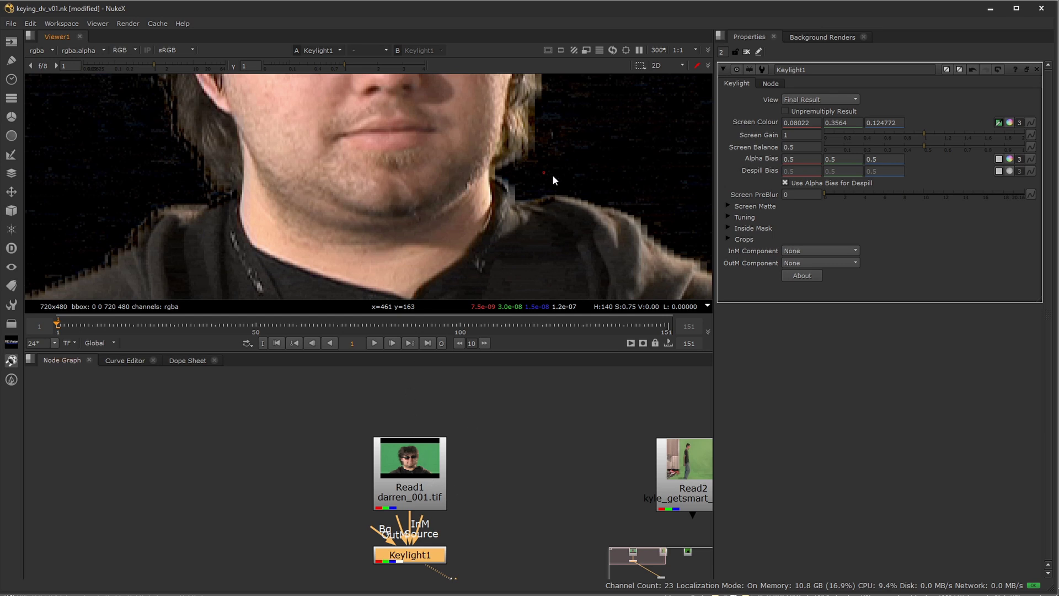
pyautogui.scroll(-5, 554, 181)
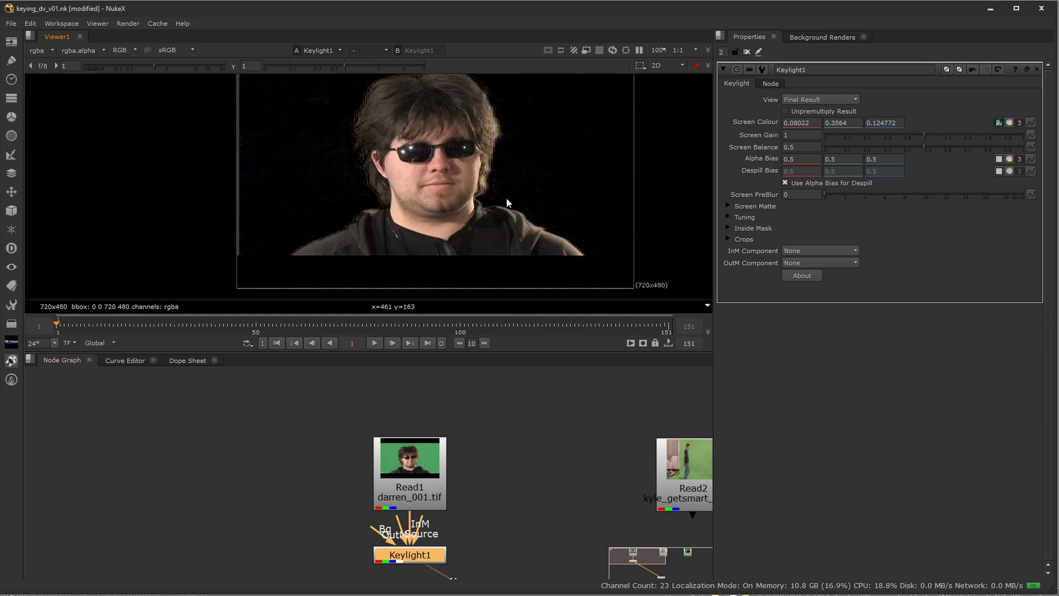
pyautogui.press('a')
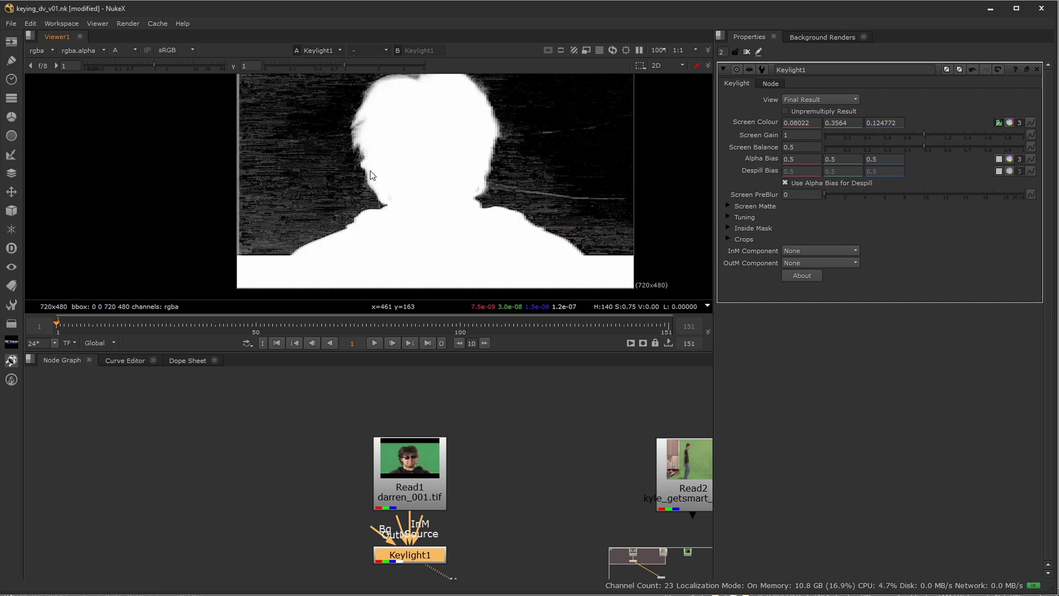
pyautogui.press('a')
pyautogui.scroll(5, 363, 223)
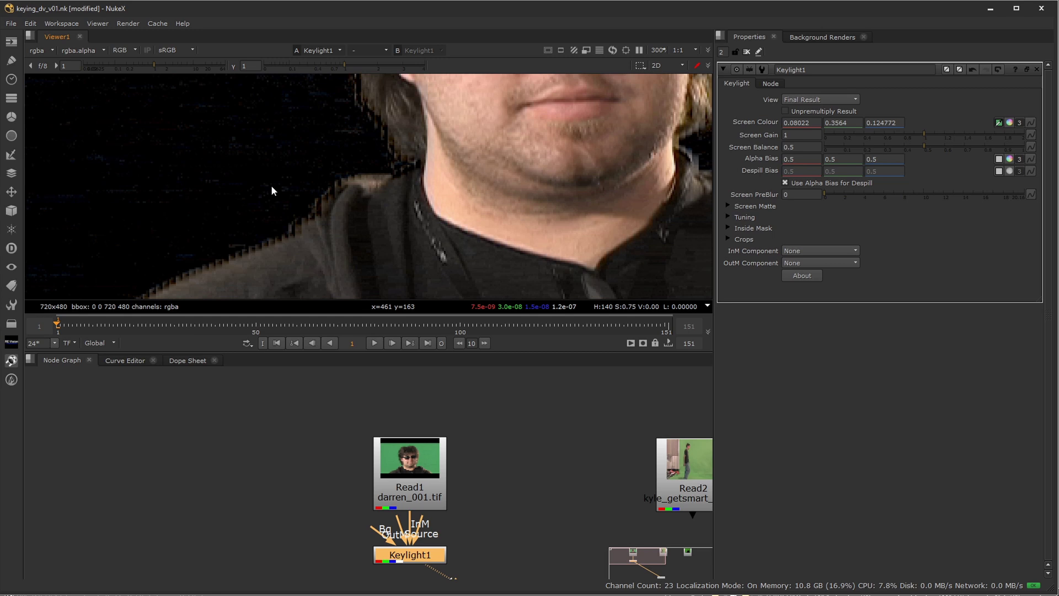
pyautogui.scroll(-5, 456, 201)
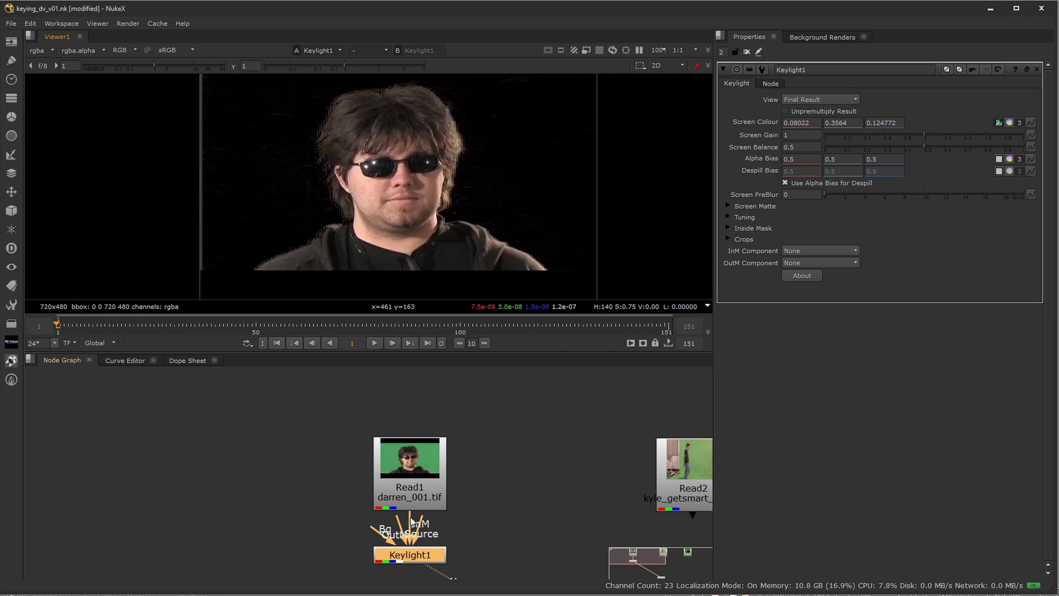
# Step: Show Read2, the kyle_getsmart clip, in the viewer and look over the whole green-screen frame
pyautogui.moveTo(513, 498); pyautogui.dragTo(318, 498, button='middle')
pyautogui.click(501, 472)
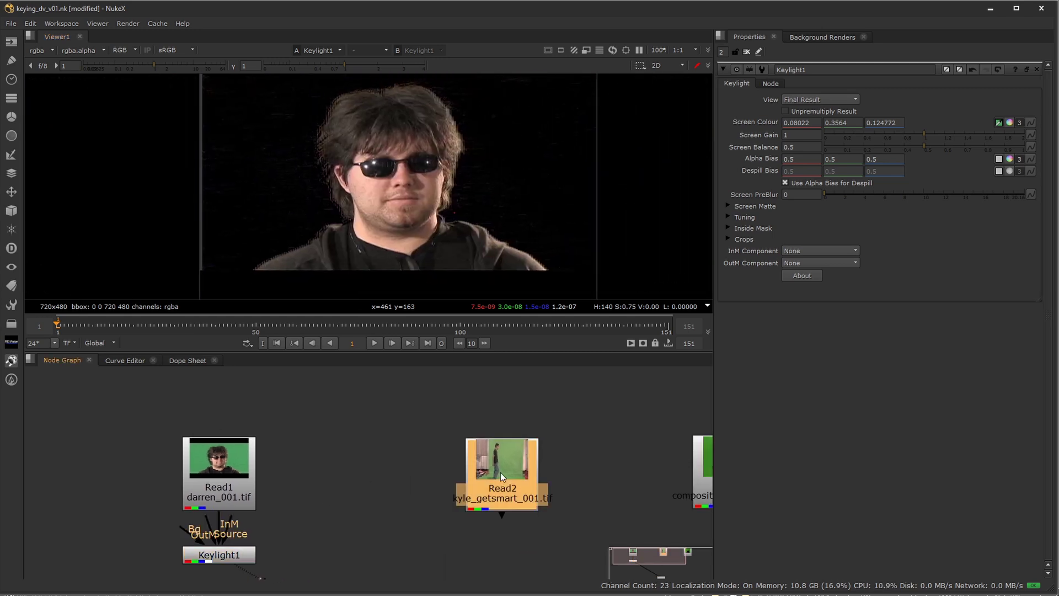
pyautogui.press('1')
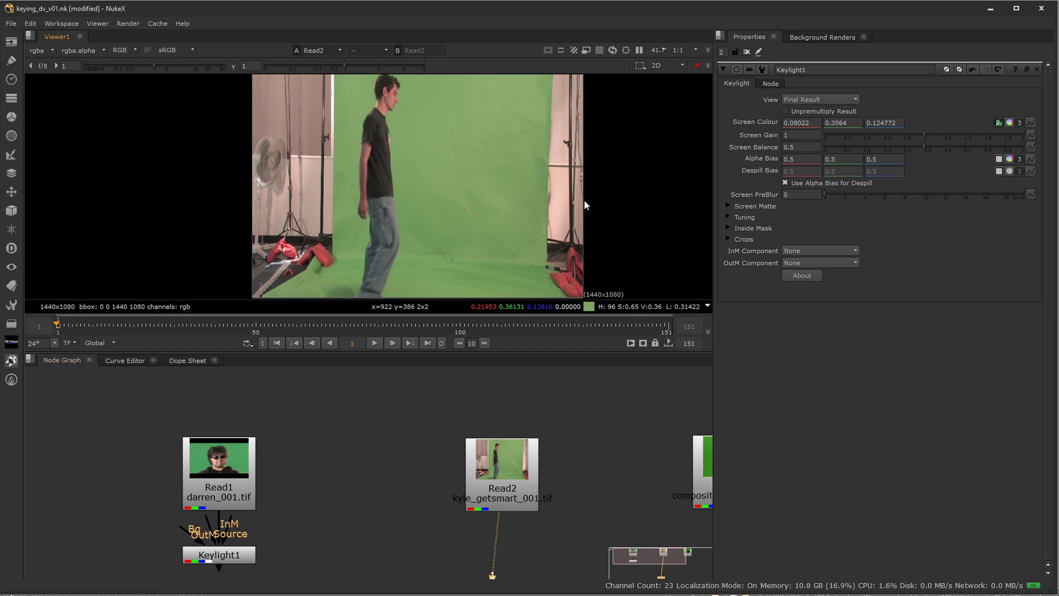
pyautogui.moveTo(583, 200); pyautogui.dragTo(522, 187, button='middle')
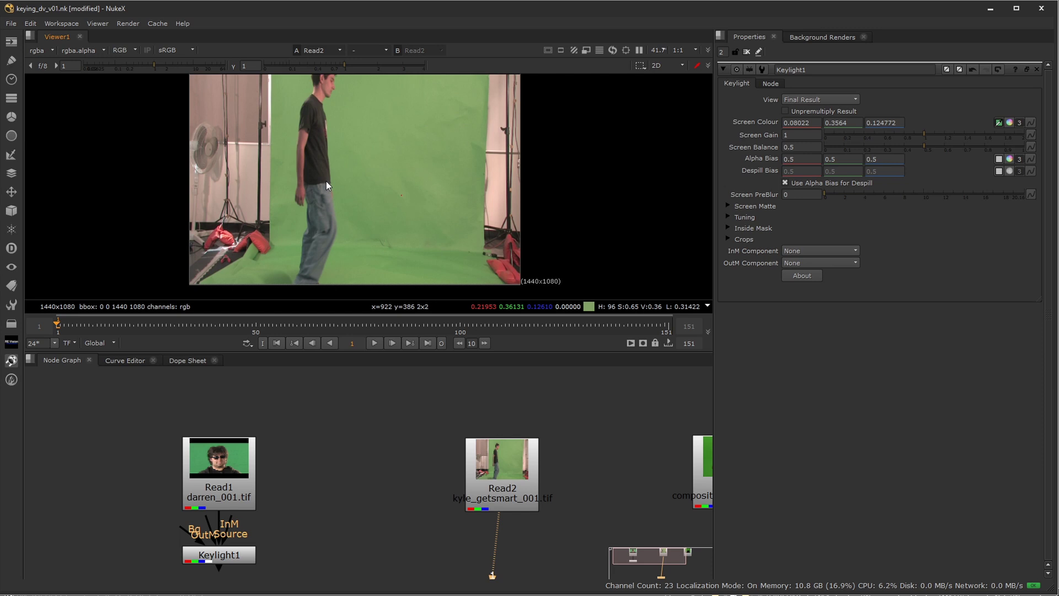
pyautogui.scroll(-1, 326, 181)
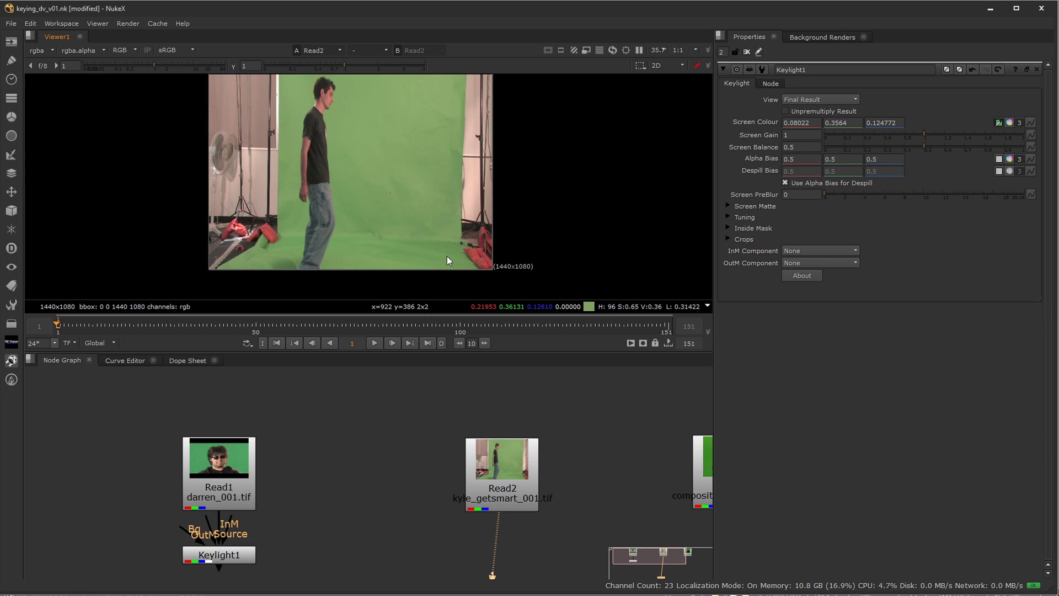
# Step: Add a Keylight node after Read2
pyautogui.click(506, 491)
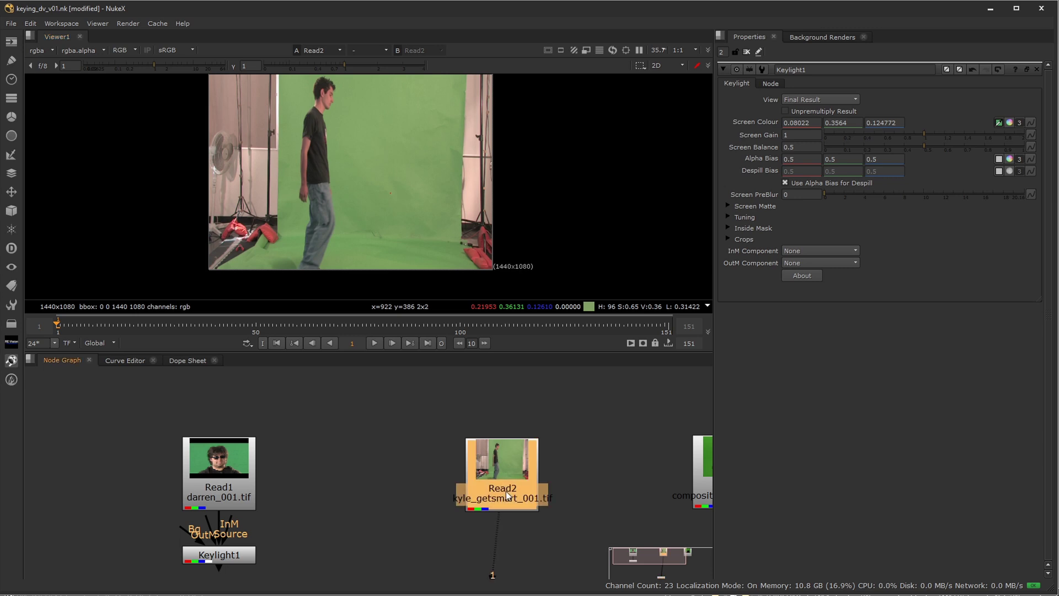
pyautogui.press('Tab')
pyautogui.write('keylight')
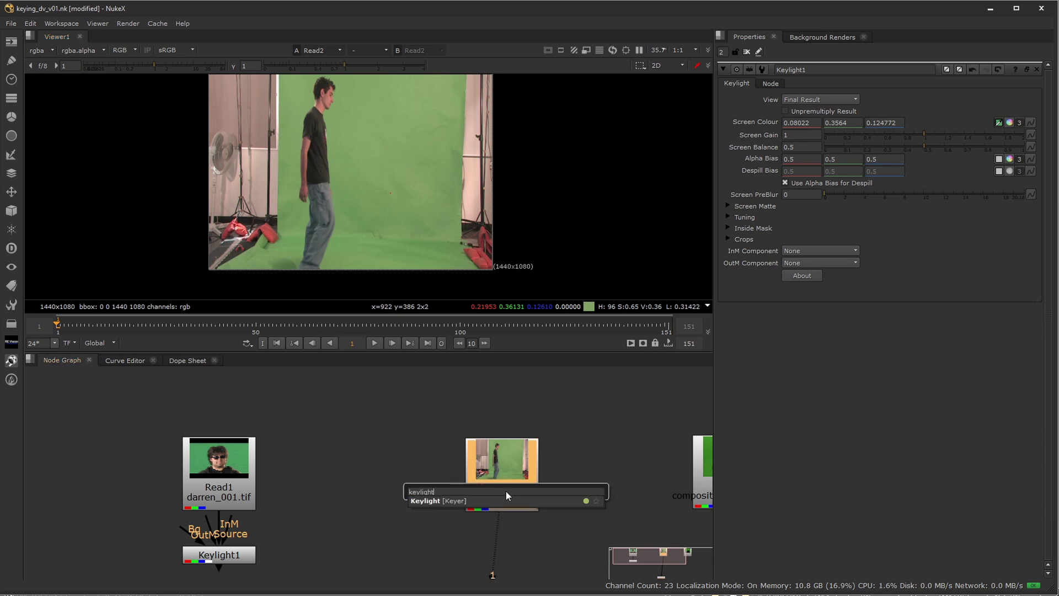
pyautogui.press('Return')
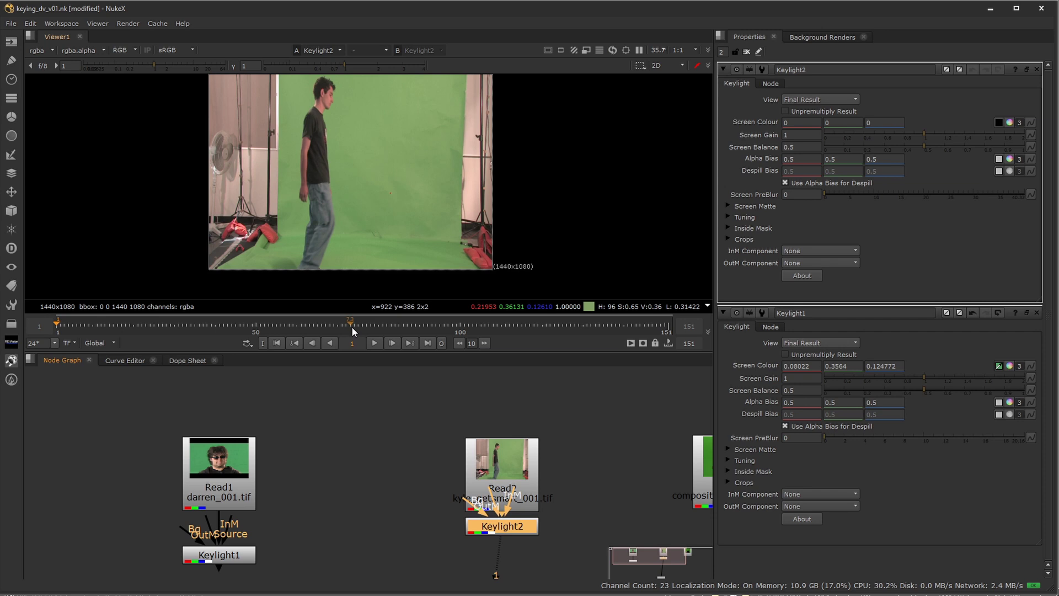
# Step: At frame 123, sample the green backdrop beside the subject's head as Keylight2's Screen Colour
pyautogui.scroll(8, 403, 207)
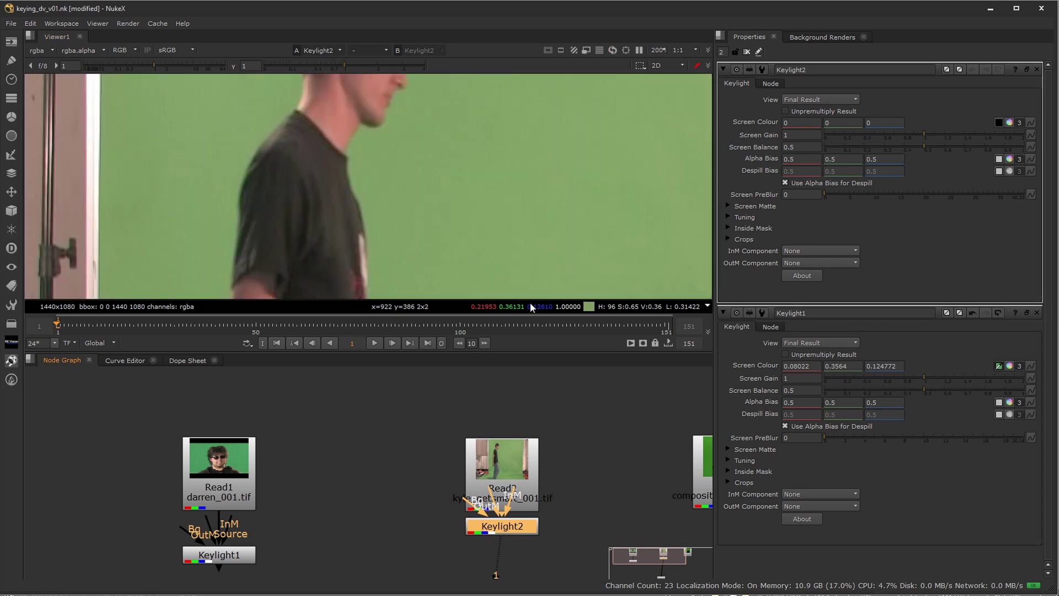
pyautogui.moveTo(457, 131); pyautogui.dragTo(487, 187, button='middle')
pyautogui.click(999, 126)
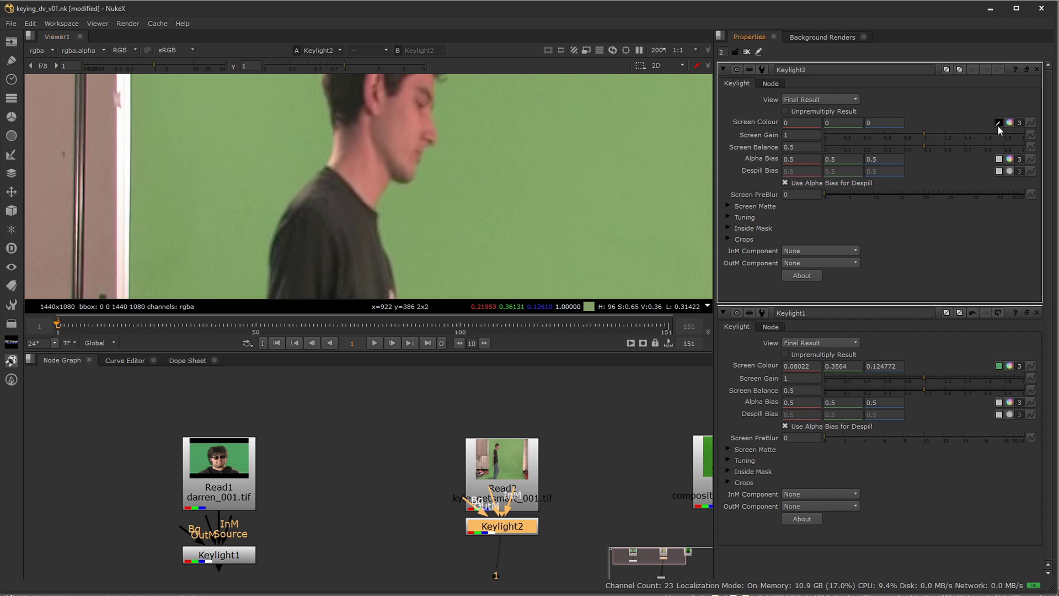
pyautogui.moveTo(548, 151); pyautogui.dragTo(561, 167, button='middle')
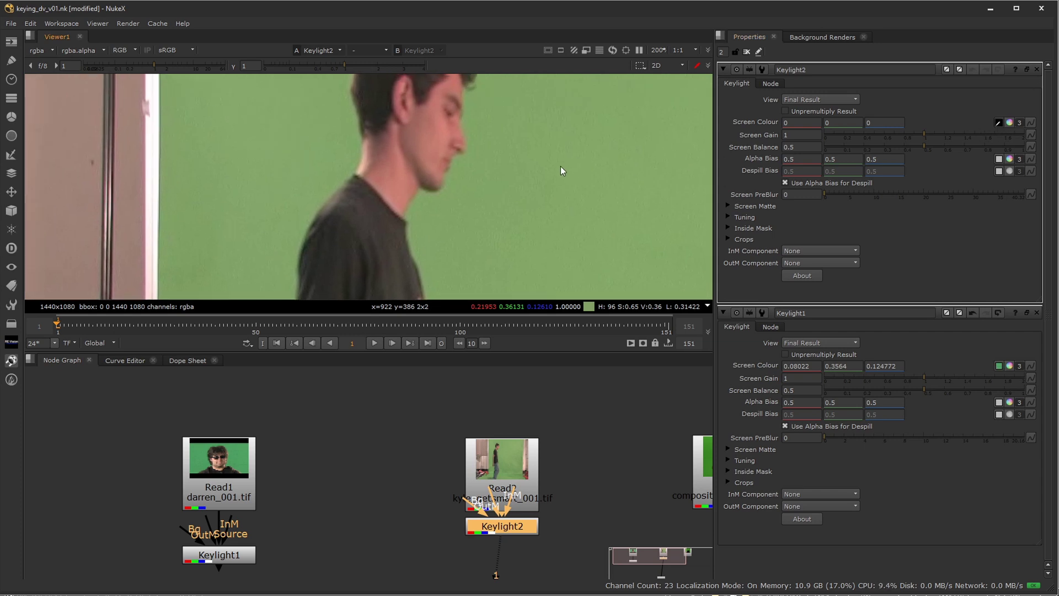
pyautogui.moveTo(353, 329); pyautogui.dragTo(425, 328)
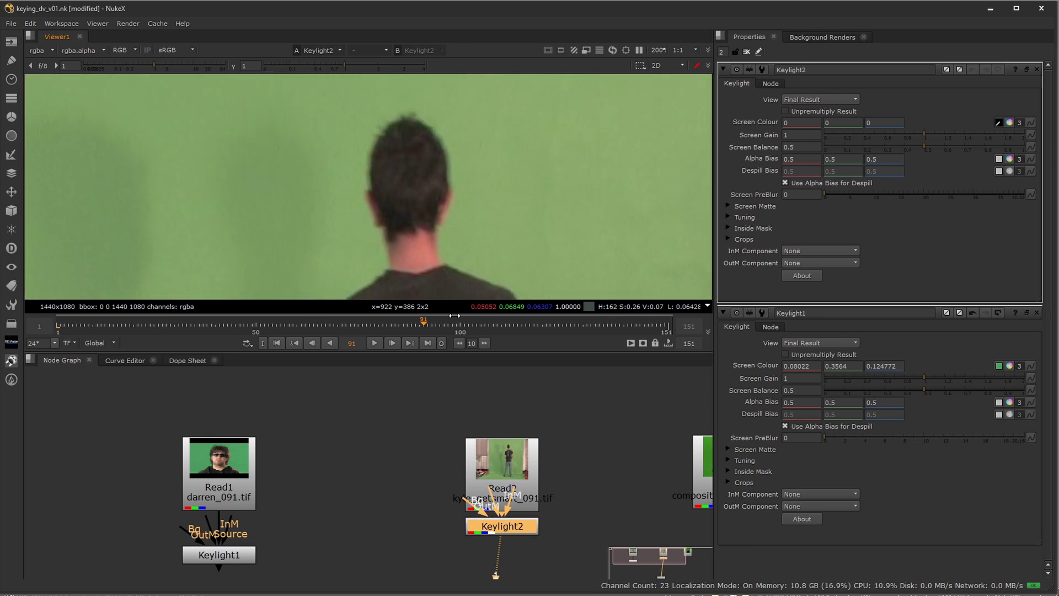
pyautogui.click(478, 327)
pyautogui.click(556, 326)
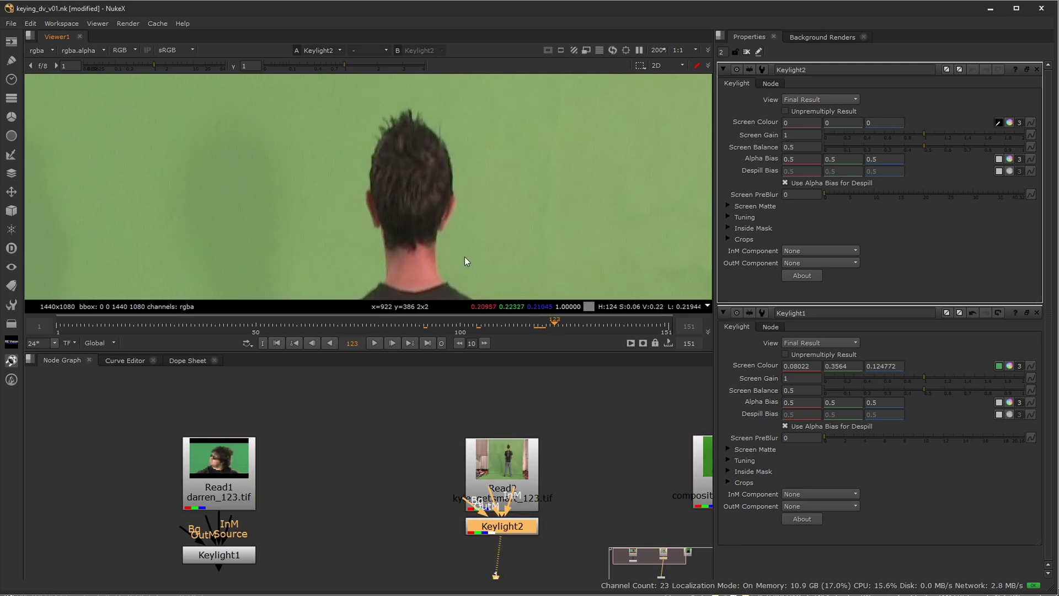
pyautogui.keyDown('ctrl'); pyautogui.click(464, 164); pyautogui.keyUp('ctrl')
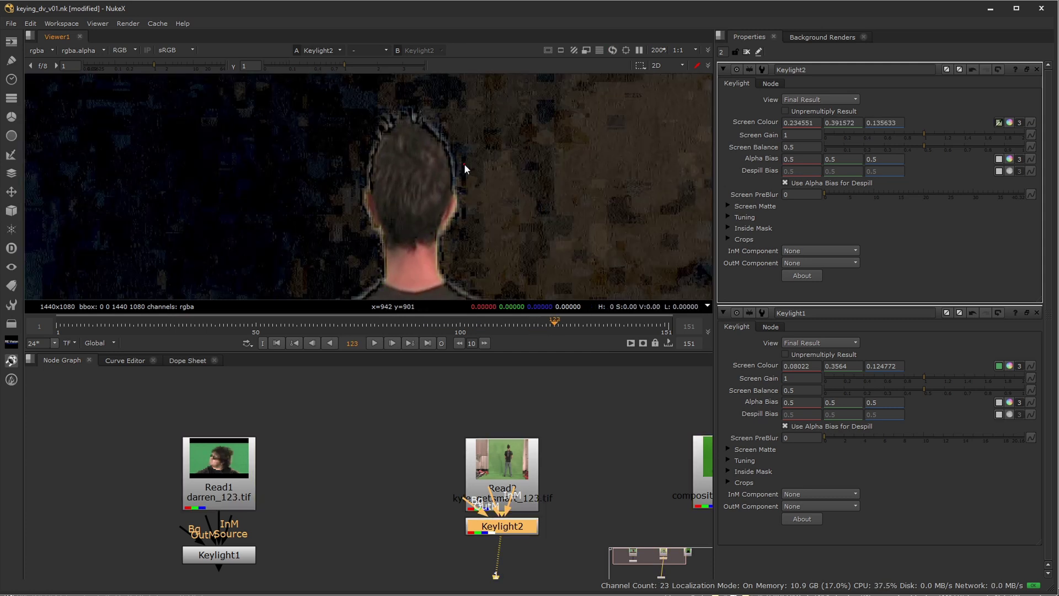
pyautogui.keyDown('ctrl'); pyautogui.click(472, 180); pyautogui.keyUp('ctrl')
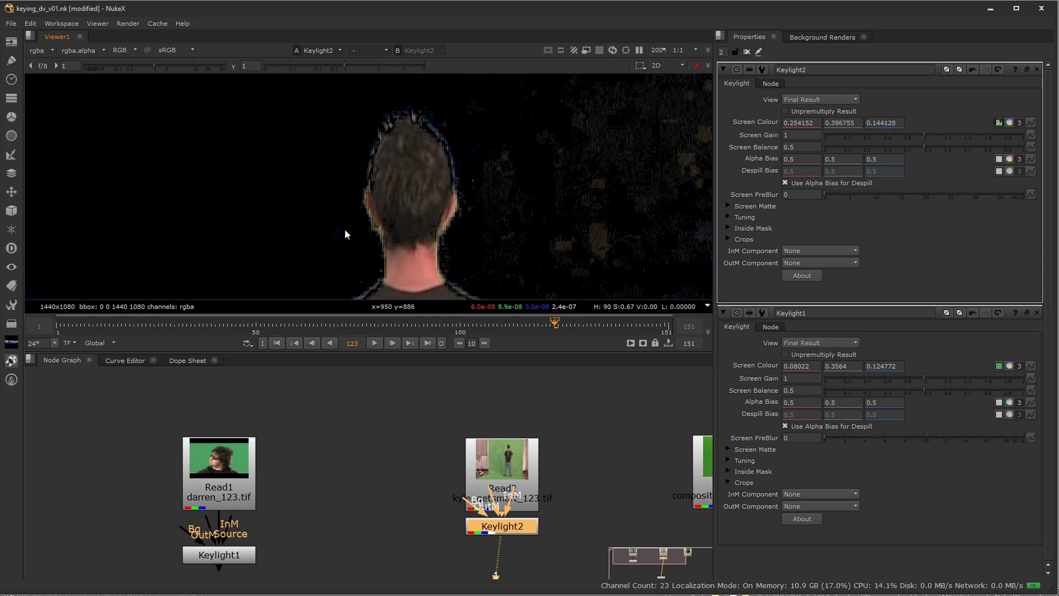
# Step: View Keylight2's alpha matte and examine the blocky noise and edges around the neck and shoulders
pyautogui.press('a')
pyautogui.scroll(5, 434, 232)
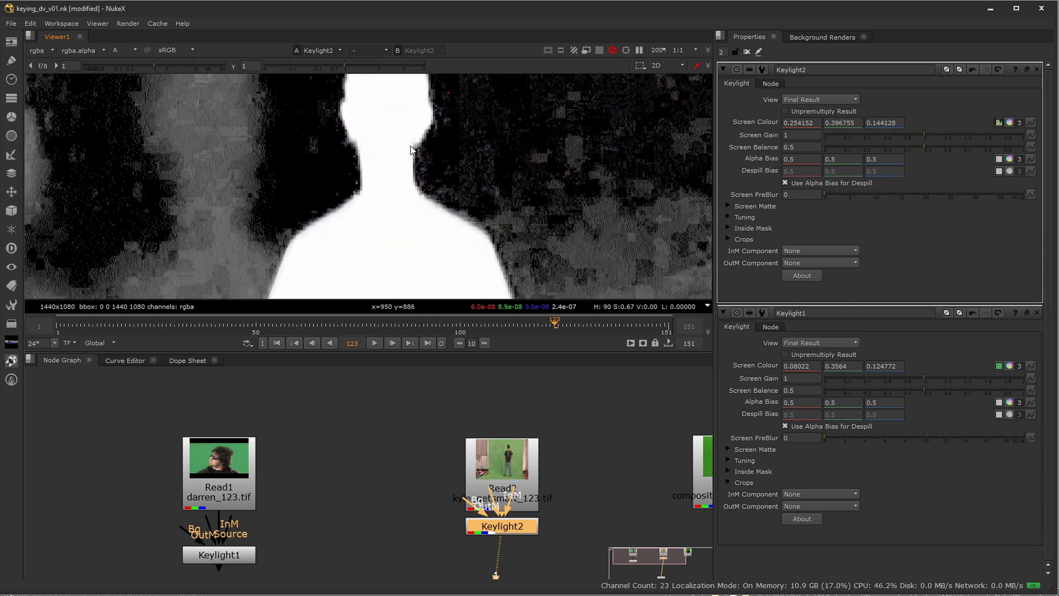
pyautogui.scroll(3, 422, 149)
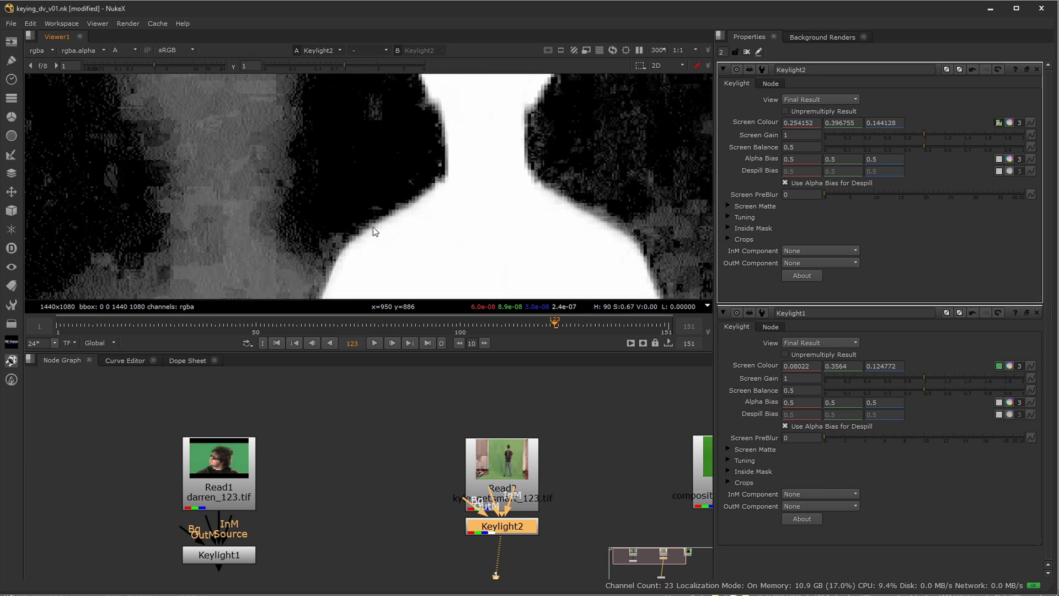
pyautogui.scroll(-3, 373, 226)
# Step: Compare Keylight1's alpha matte with Keylight2's, examining the second matte's backdrop noise and head edge close up
pyautogui.click(222, 560)
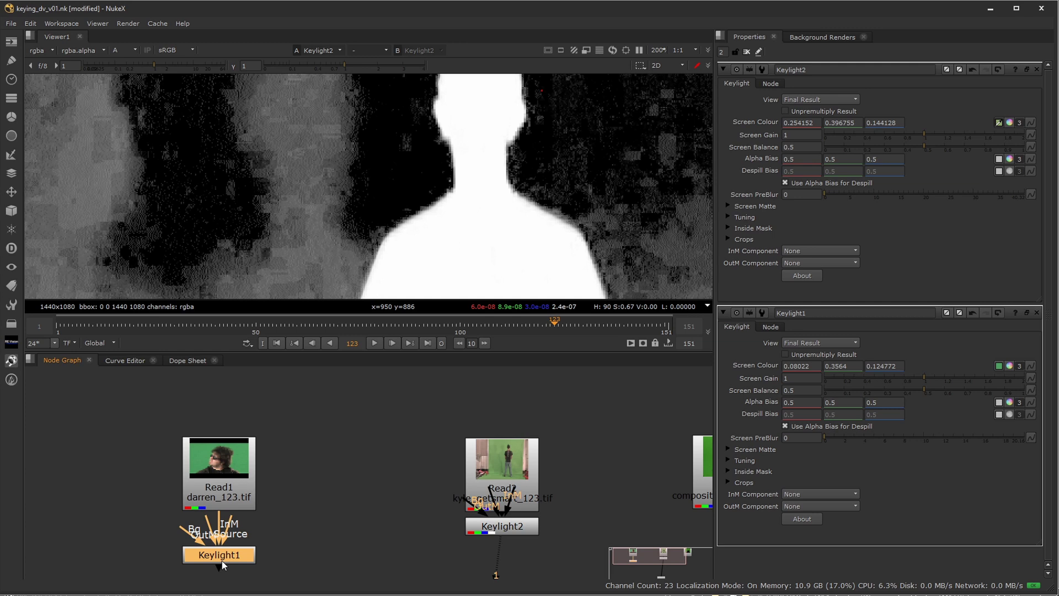
pyautogui.press('1')
pyautogui.scroll(-6, 411, 216)
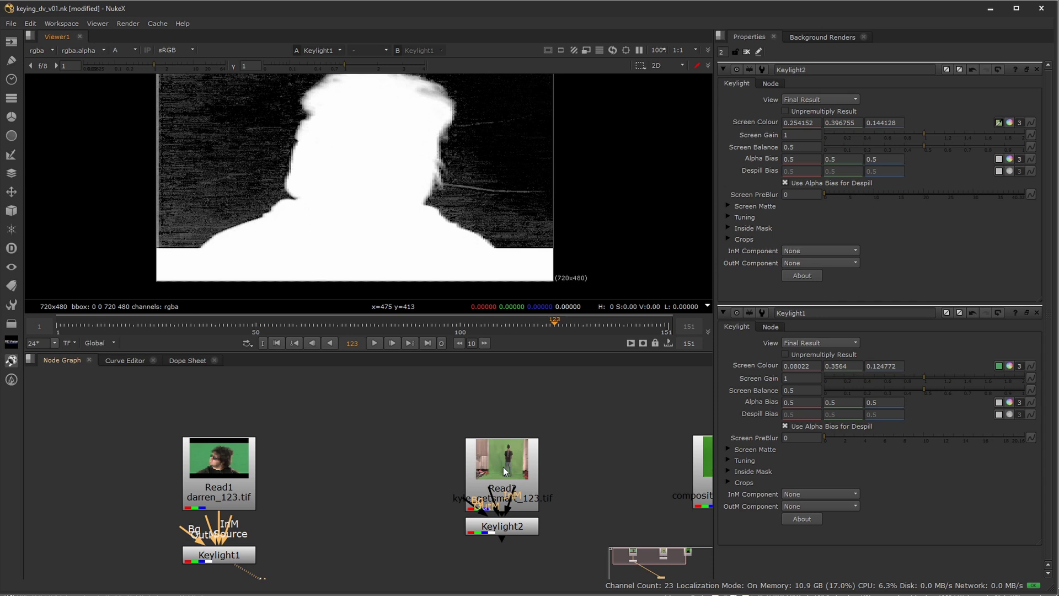
pyautogui.click(515, 533)
pyautogui.press('1')
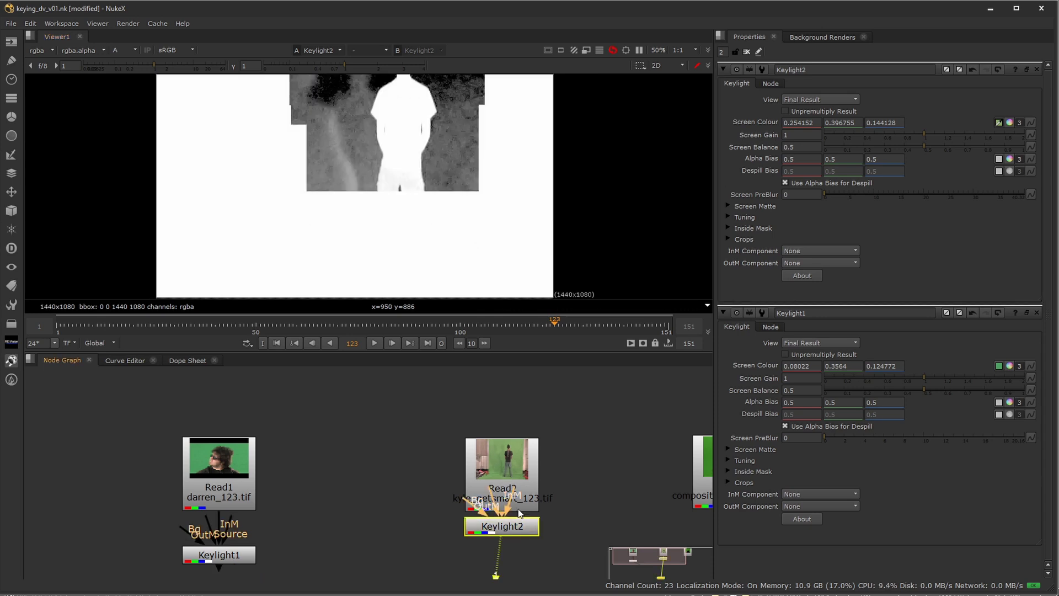
pyautogui.scroll(-3, 411, 190)
pyautogui.scroll(8, 419, 254)
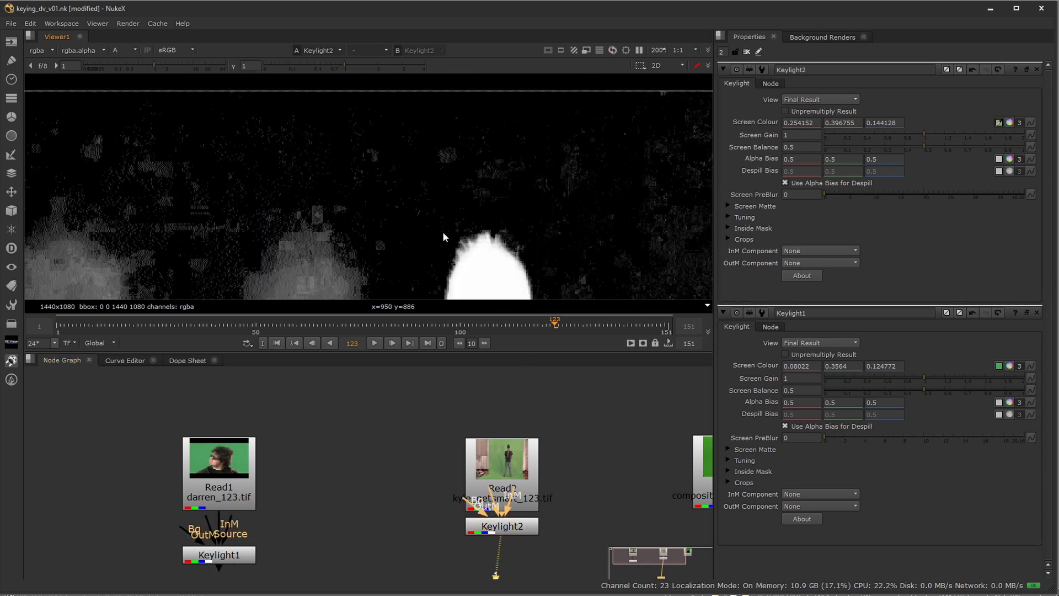
pyautogui.scroll(-2, 390, 191)
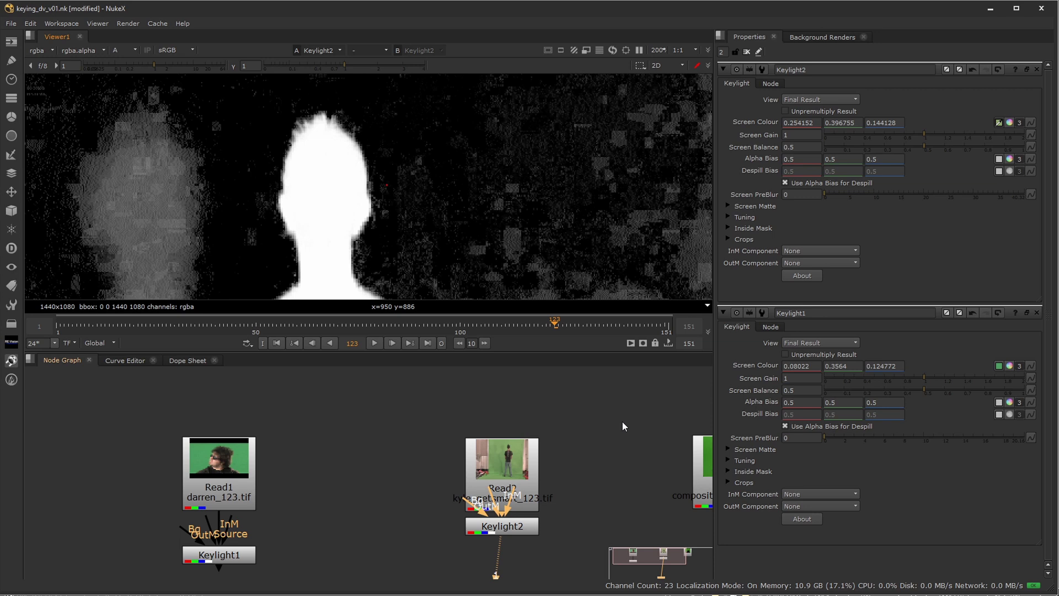
# Step: Return to Keylight1's alpha matte and examine the hair edges and backdrop noise up close
pyautogui.click(229, 555)
pyautogui.press('1')
pyautogui.click(262, 473)
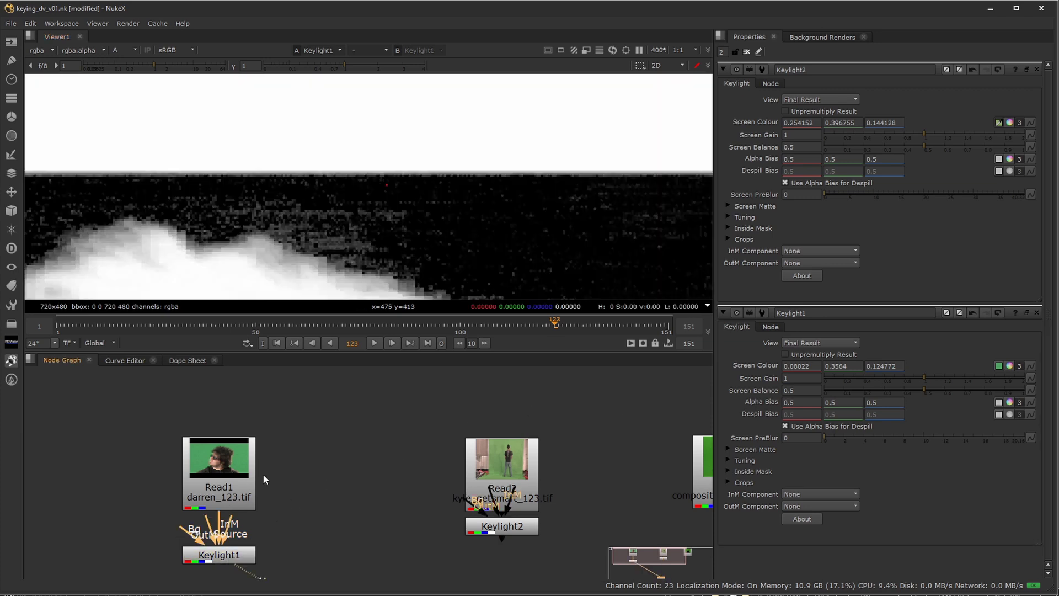
pyautogui.scroll(-5, 375, 254)
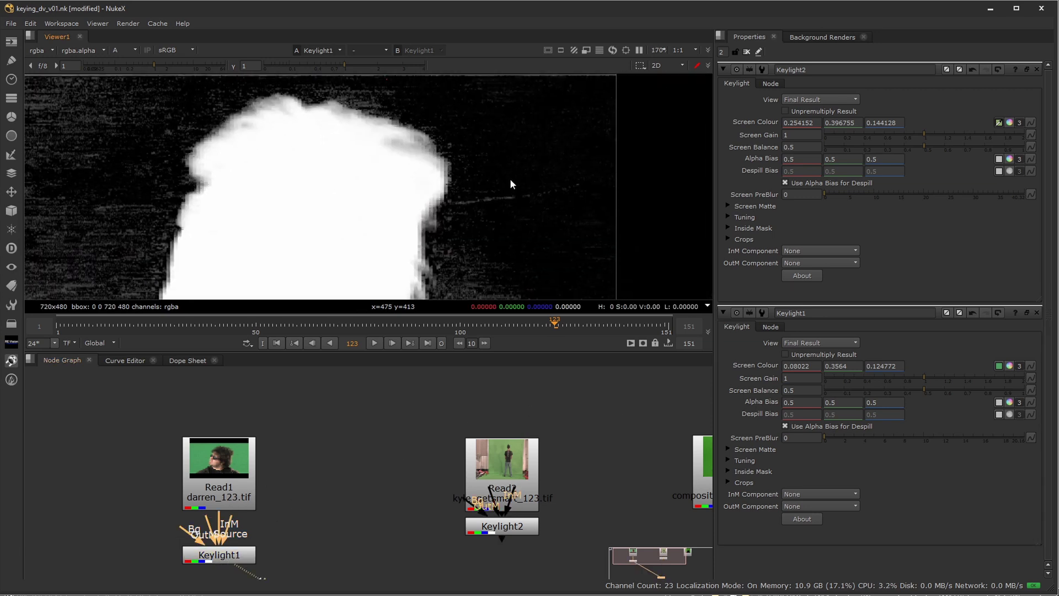
pyautogui.scroll(3, 431, 276)
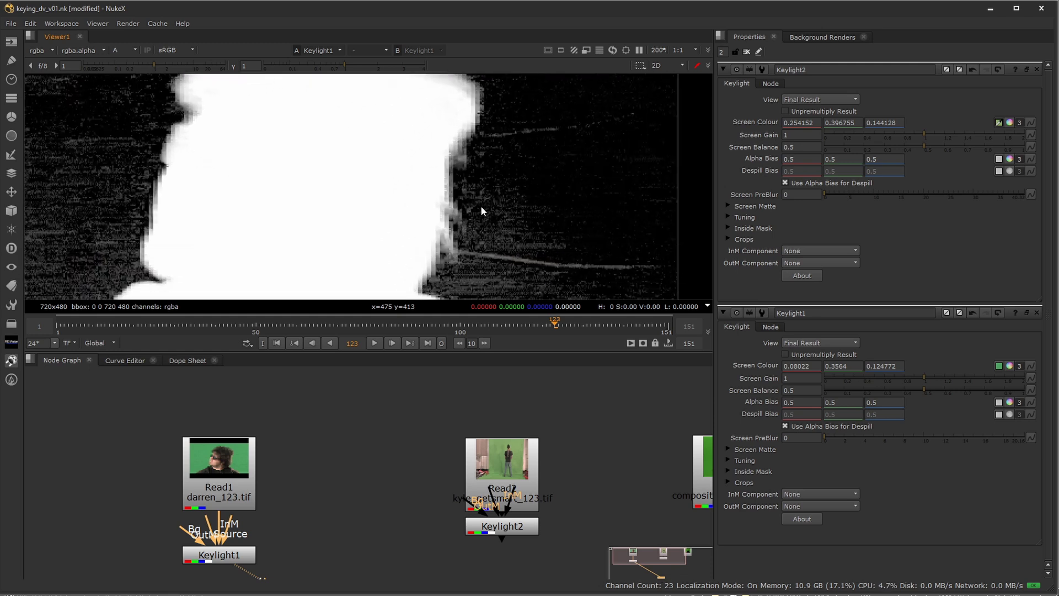
pyautogui.moveTo(423, 219); pyautogui.dragTo(446, 253, button='middle')
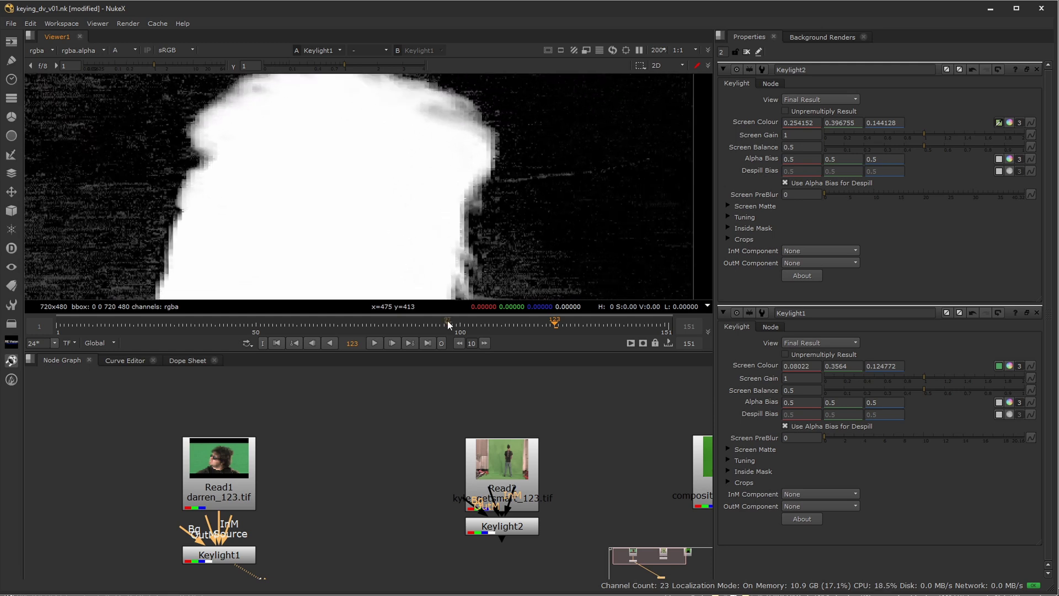
# Step: Move Keylight2 and Keylight1 lower beneath their Read nodes so that both sit at the same height
pyautogui.moveTo(522, 530); pyautogui.dragTo(523, 562)
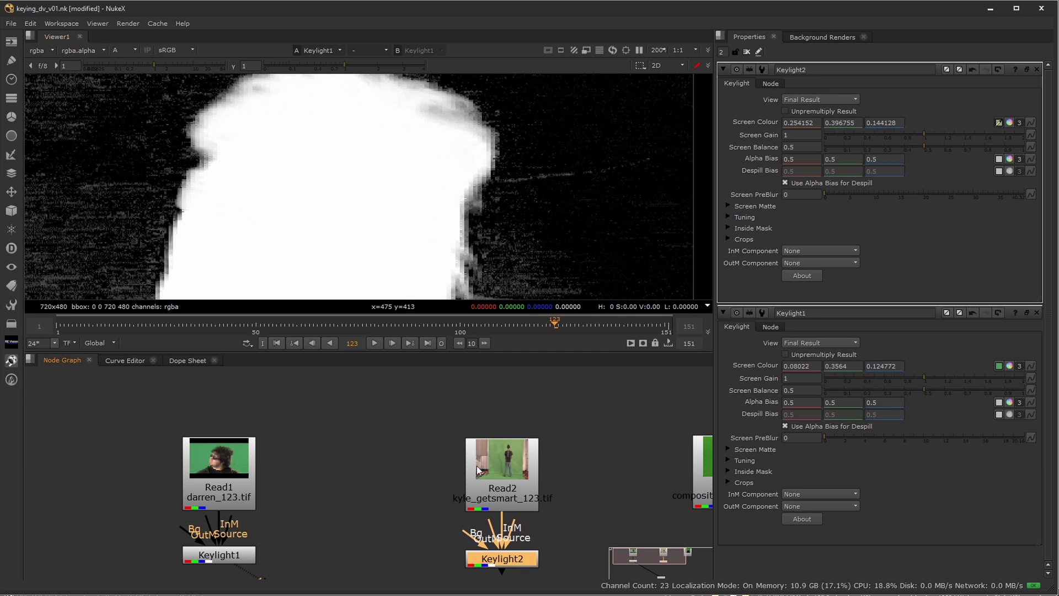
pyautogui.moveTo(244, 559); pyautogui.dragTo(245, 563)
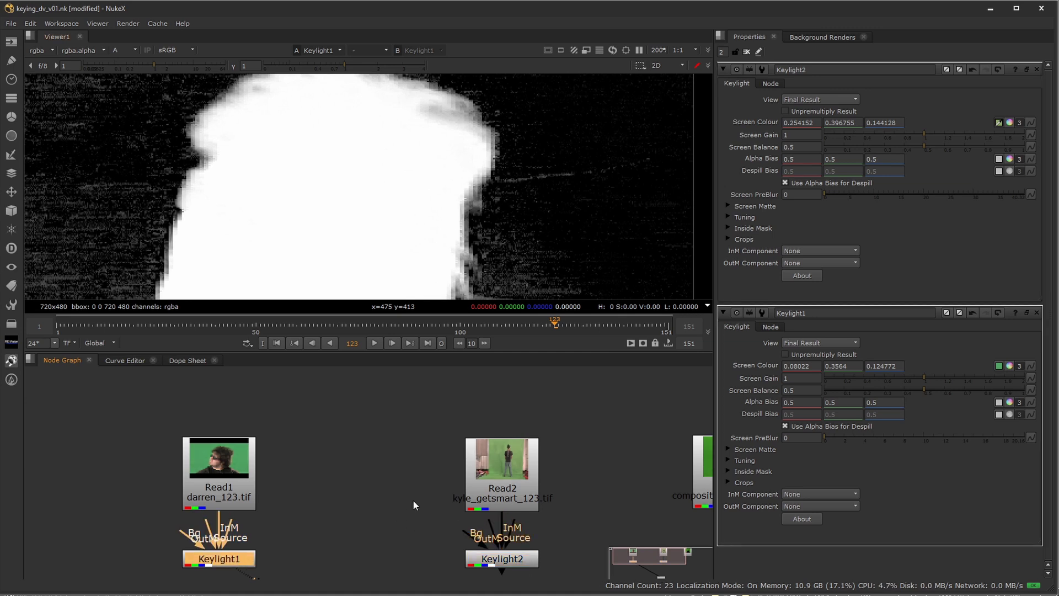
pyautogui.moveTo(593, 492); pyautogui.dragTo(307, 466, button='middle')
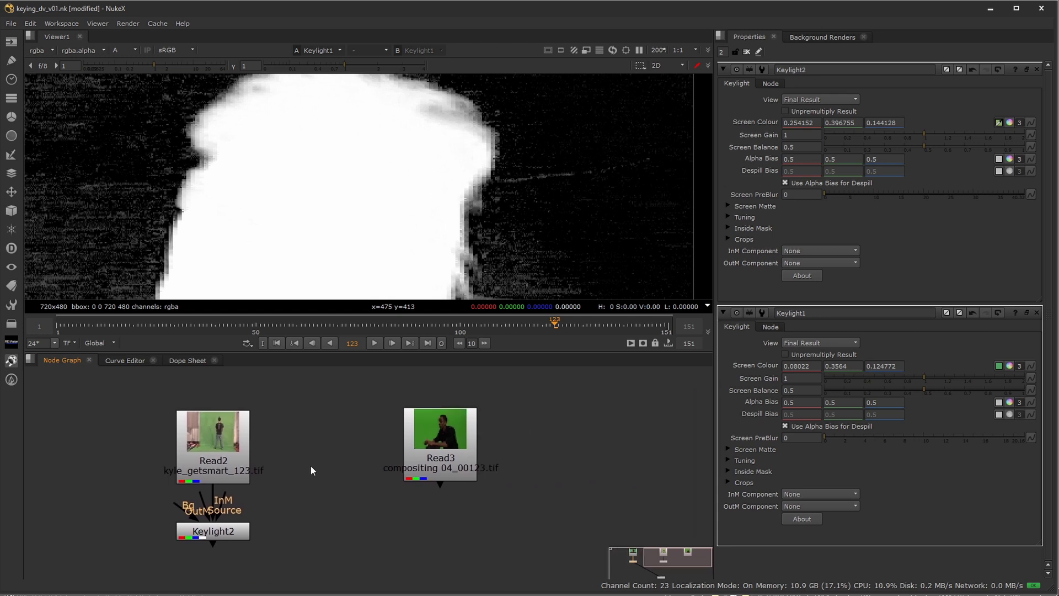
pyautogui.moveTo(418, 459); pyautogui.dragTo(526, 463, button='middle')
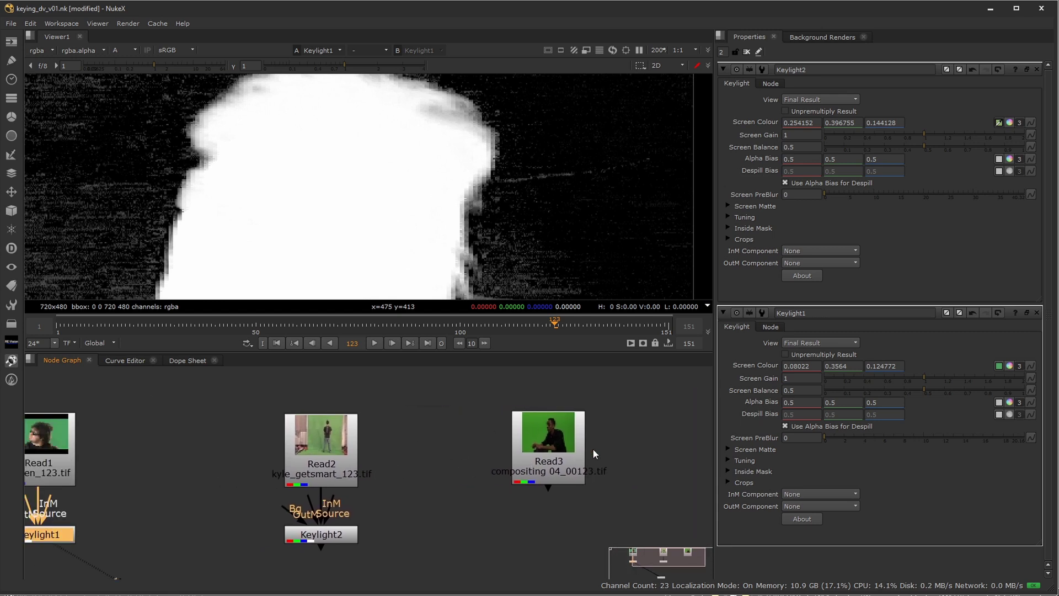
pyautogui.moveTo(213, 456); pyautogui.dragTo(264, 440, button='middle')
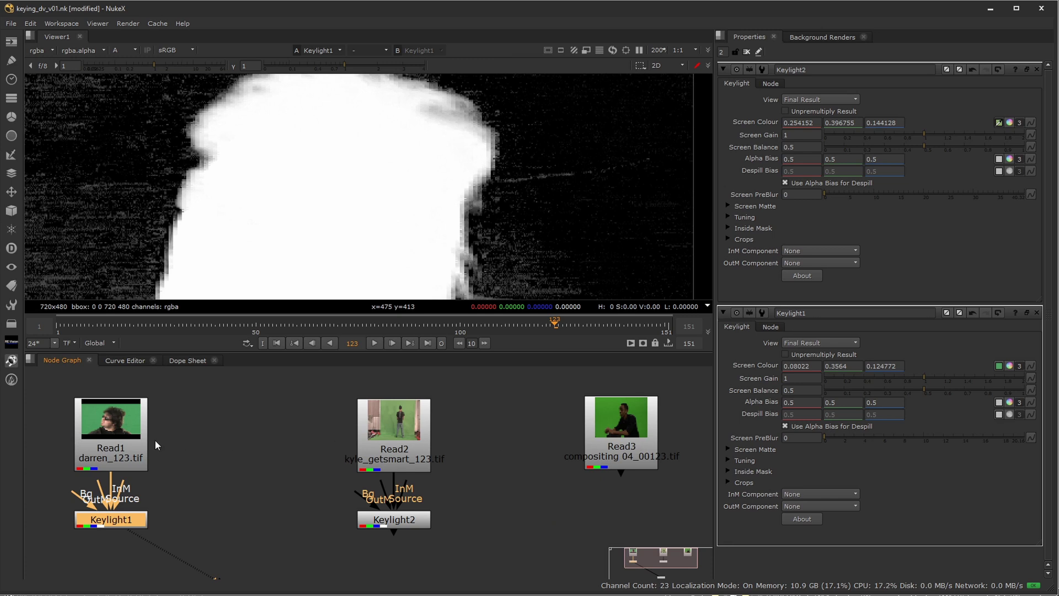
# Step: View Keylight1's keyed result in full colour and scrub through the clip to check the edges
pyautogui.moveTo(197, 441); pyautogui.dragTo(405, 431, button='middle')
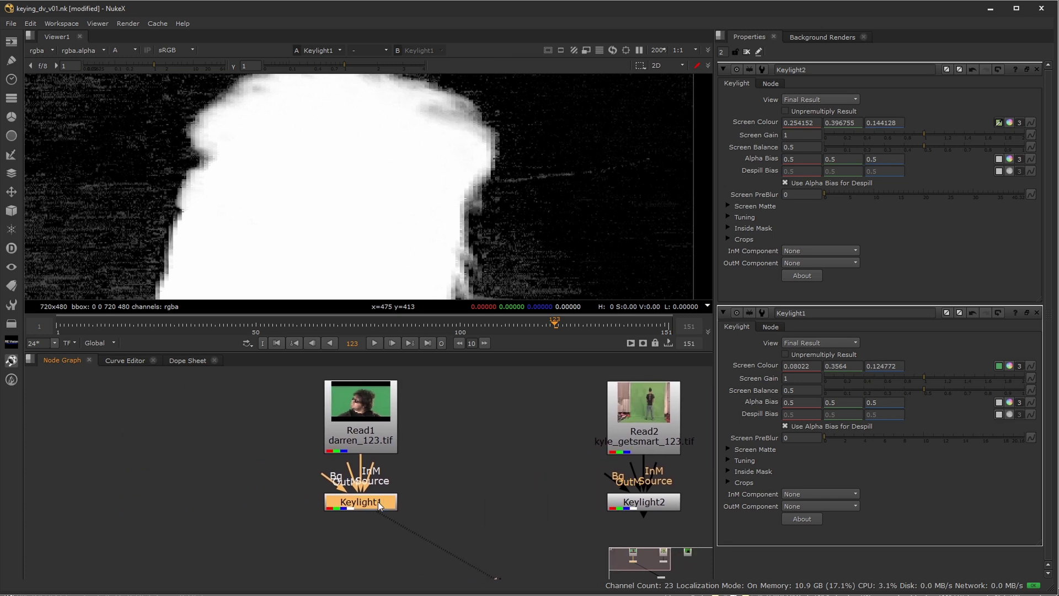
pyautogui.press('1')
pyautogui.press('a')
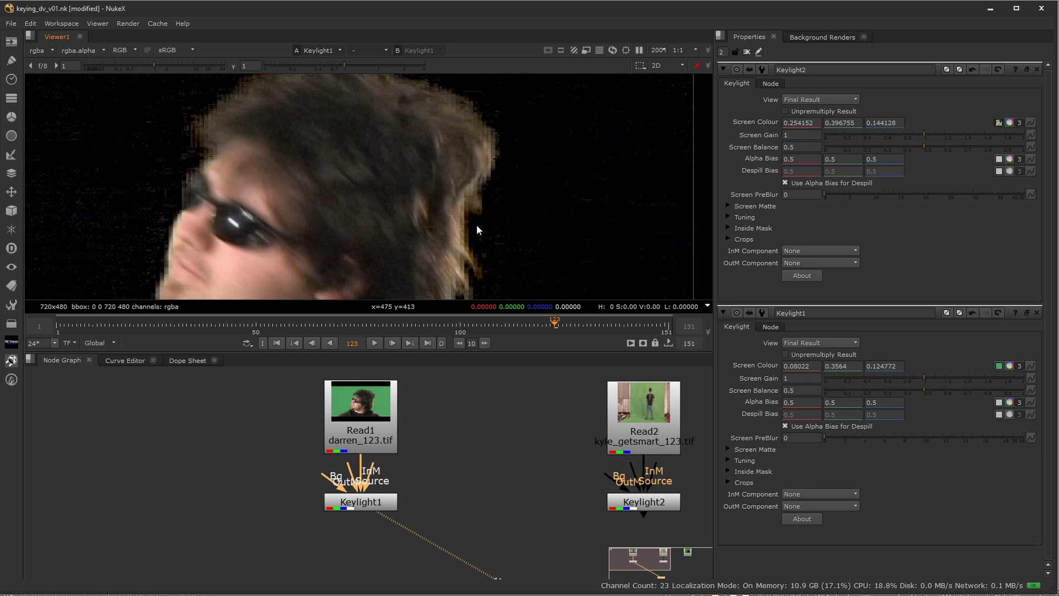
pyautogui.scroll(-2, 470, 220)
pyautogui.moveTo(462, 238); pyautogui.dragTo(445, 199, button='middle')
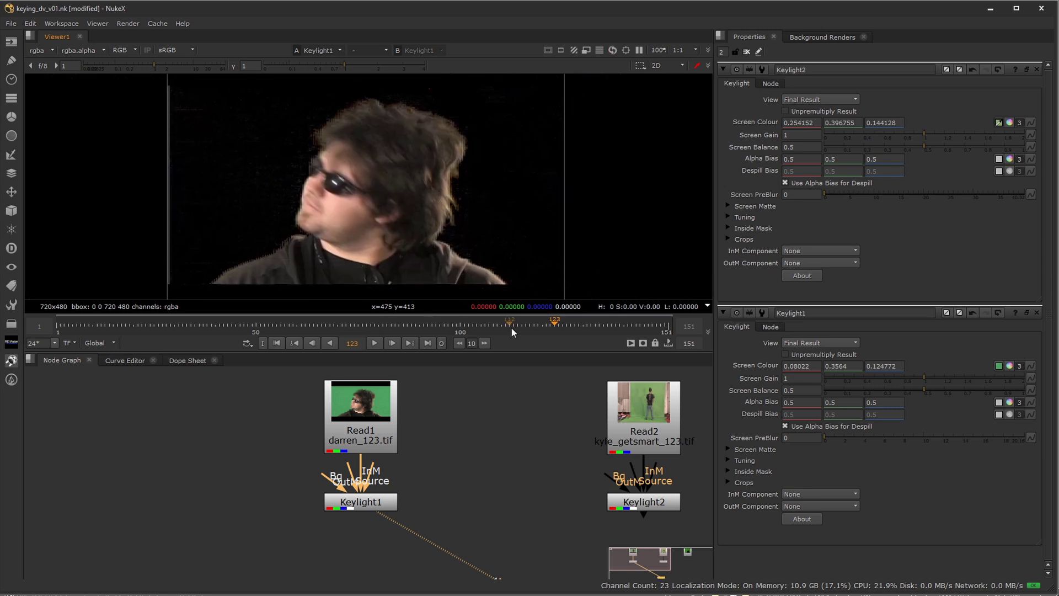
pyautogui.moveTo(511, 325); pyautogui.dragTo(705, 349)
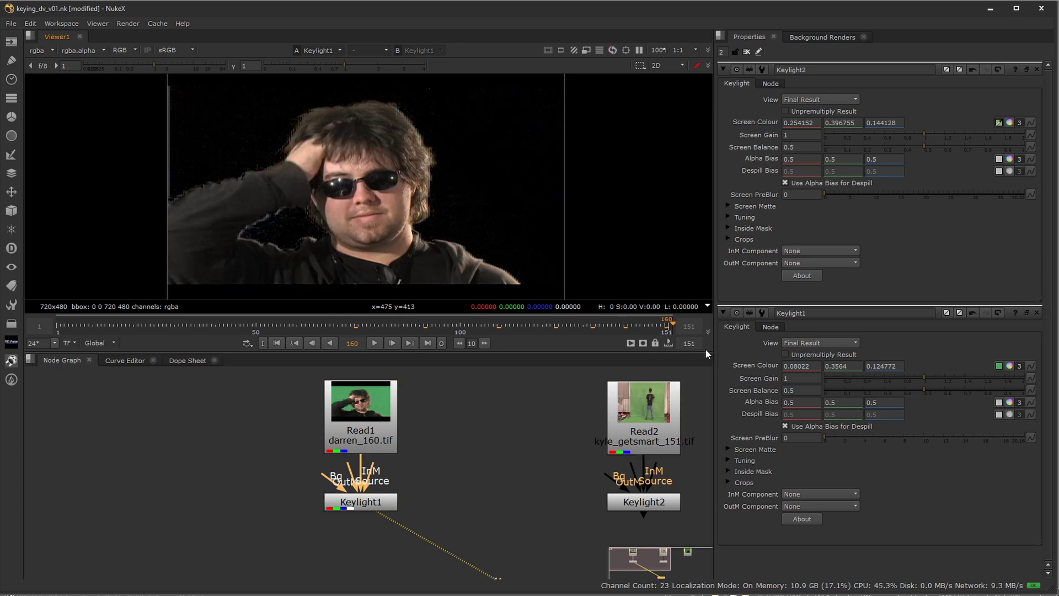
# Step: Set the timeline's frame range to Input and go to frame 339
pyautogui.click(107, 342)
pyautogui.click(114, 366)
pyautogui.click(554, 326)
pyautogui.moveTo(554, 326); pyautogui.dragTo(598, 333)
pyautogui.moveTo(370, 190); pyautogui.dragTo(376, 203, button='middle')
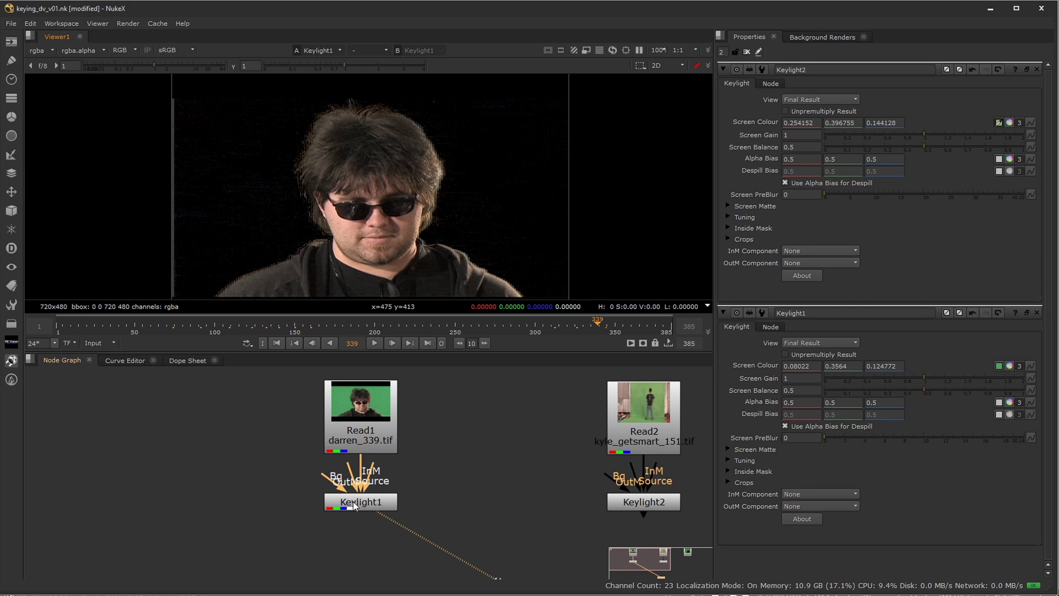
# Step: Examine the hair close up in colour, then inspect the alpha matte around the neck and shoulders
pyautogui.scroll(4, 333, 161)
pyautogui.scroll(-2, 329, 163)
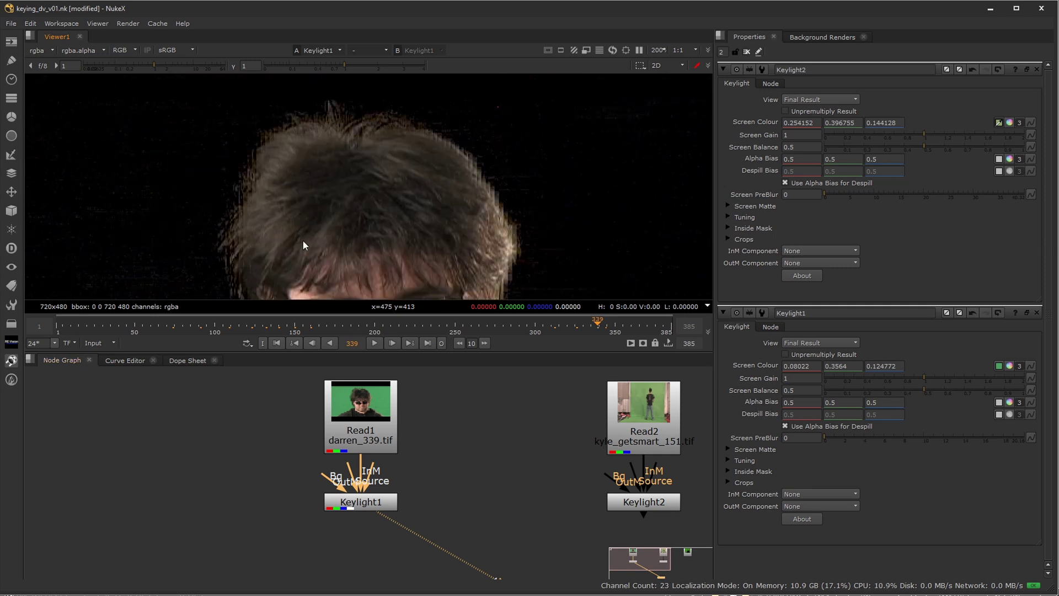
pyautogui.press('a')
pyautogui.moveTo(417, 213); pyautogui.dragTo(383, 115, button='middle')
pyautogui.moveTo(413, 199); pyautogui.dragTo(358, 77, button='middle')
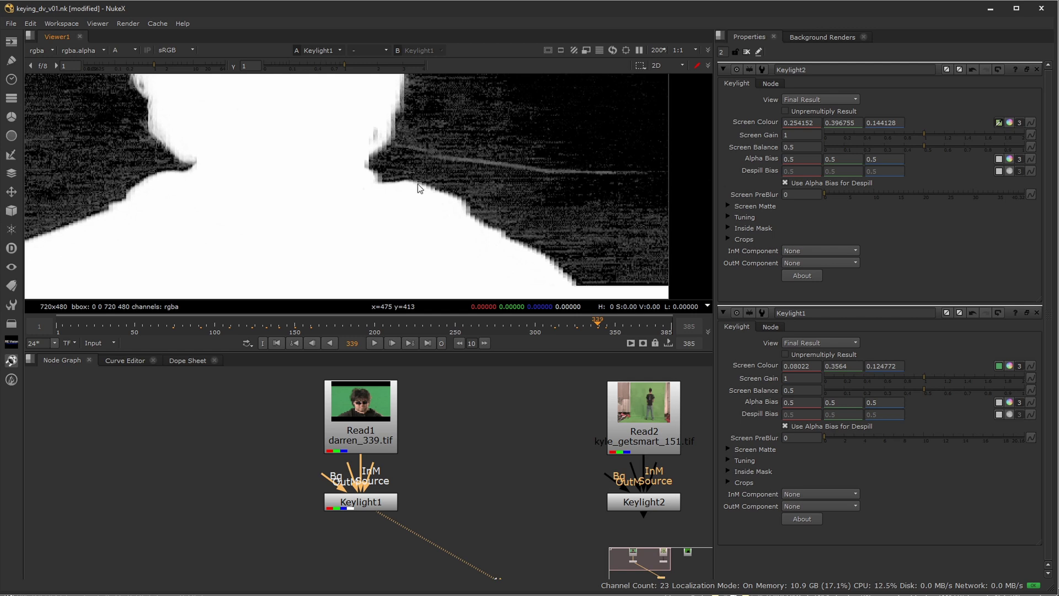
# Step: Move Keylight1 down and to the right of Read1 to free the space beneath the clip
pyautogui.click(371, 507)
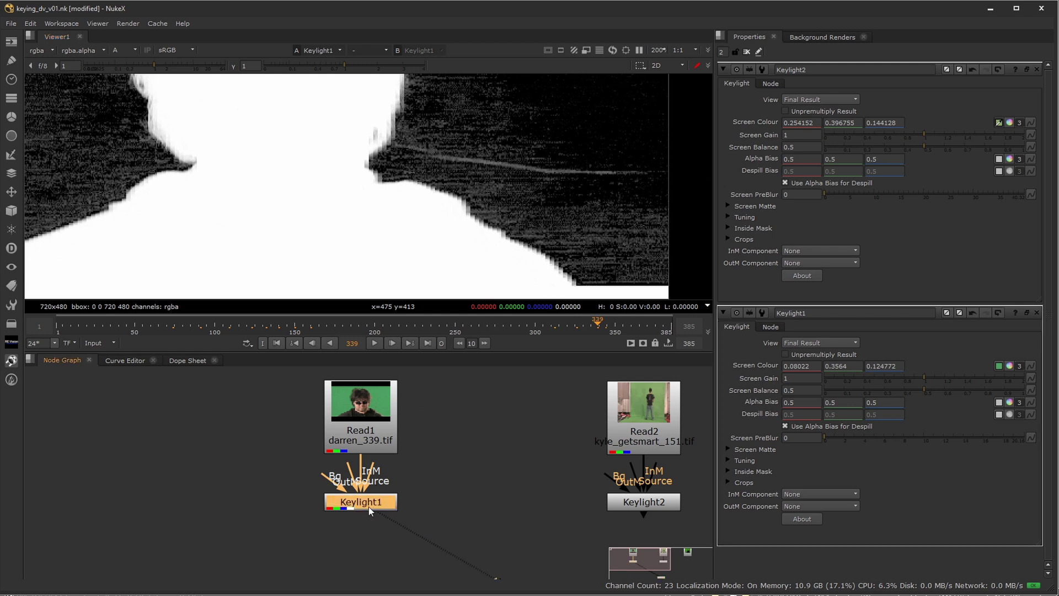
pyautogui.moveTo(367, 504); pyautogui.dragTo(469, 517)
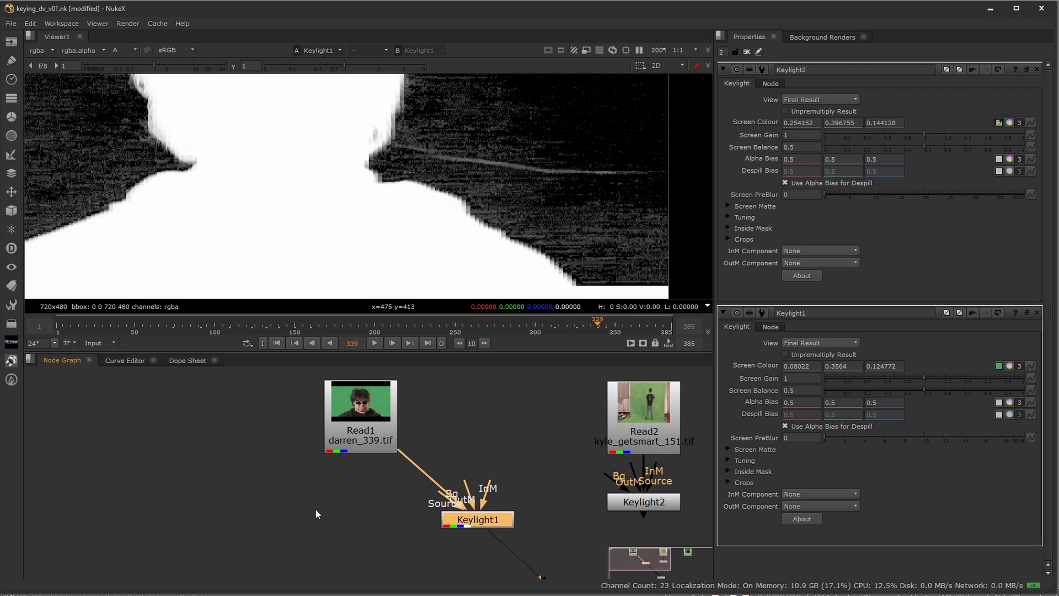
pyautogui.moveTo(315, 508); pyautogui.dragTo(348, 504, button='middle')
pyautogui.click(286, 498)
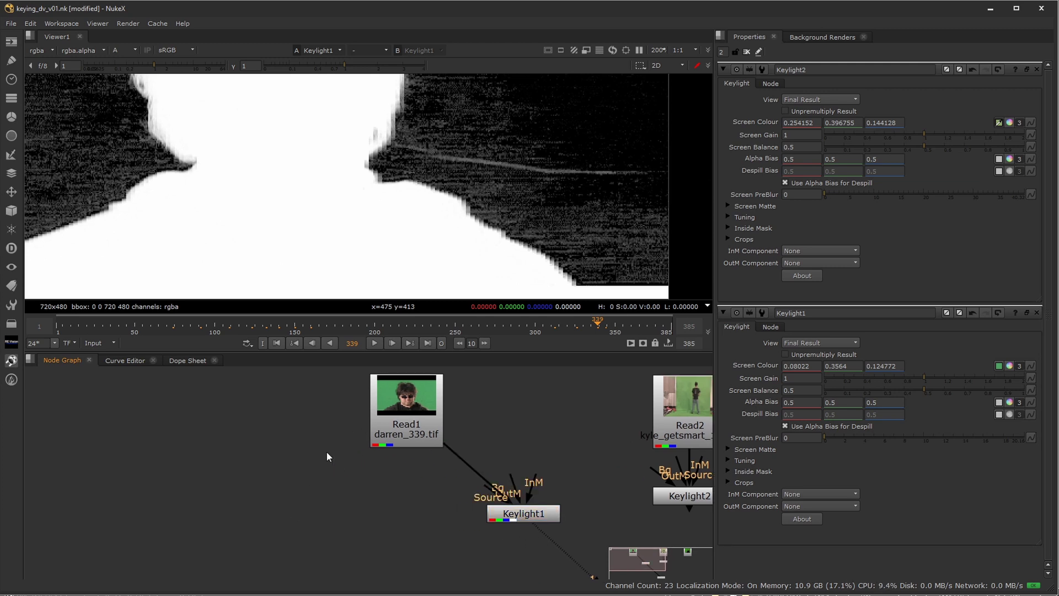
# Step: View the luminance of the original Read1 clip and examine its detail in the face, shoulders and backdrop
pyautogui.click(426, 384)
pyautogui.press('1')
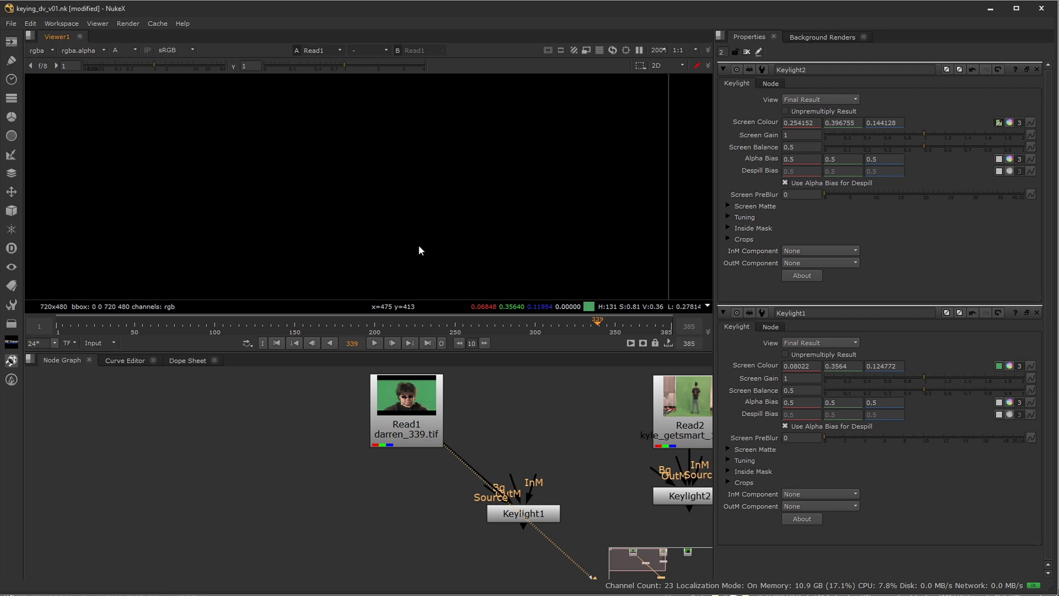
pyautogui.press('y')
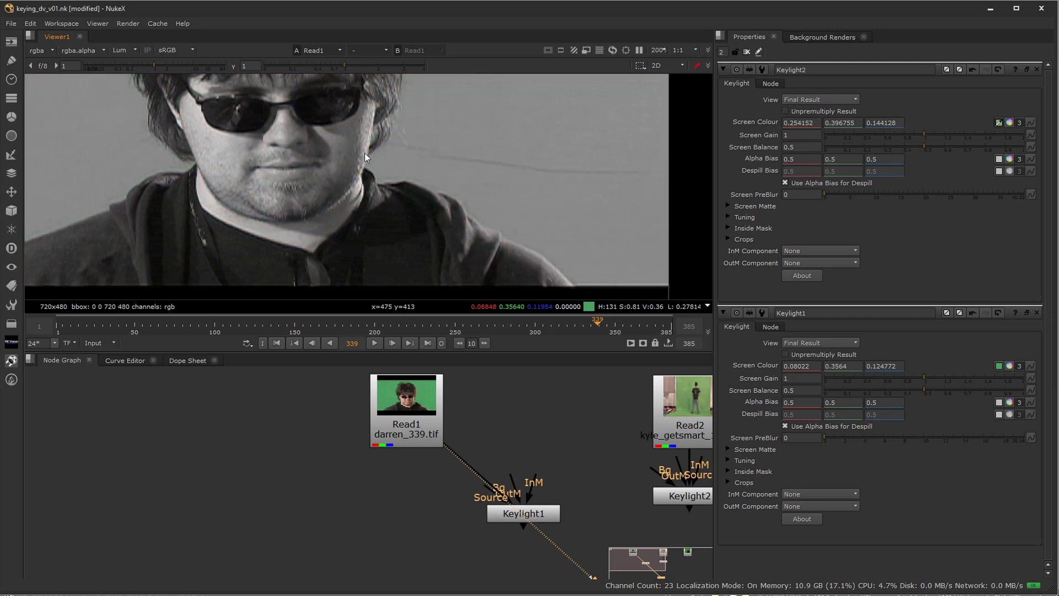
pyautogui.scroll(-2, 366, 153)
pyautogui.scroll(2, 442, 260)
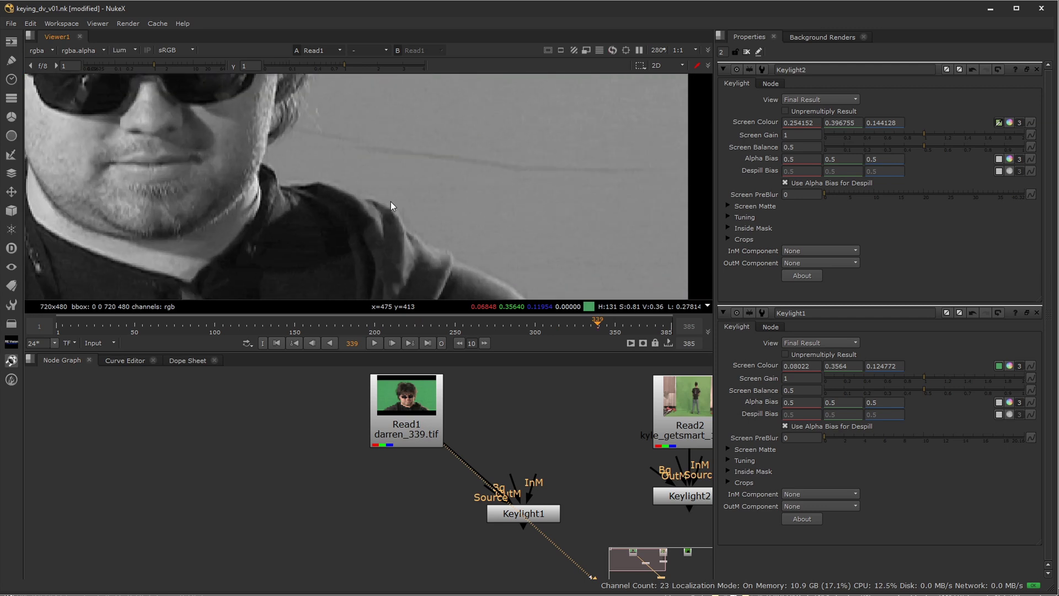
pyautogui.scroll(-2, 377, 211)
pyautogui.press('f')
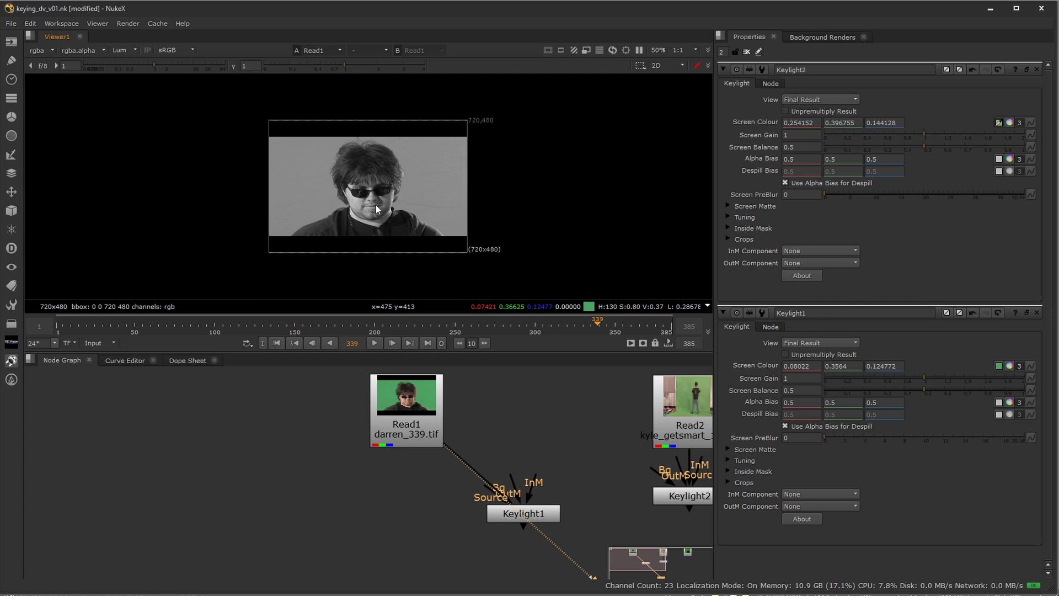
pyautogui.scroll(5, 377, 208)
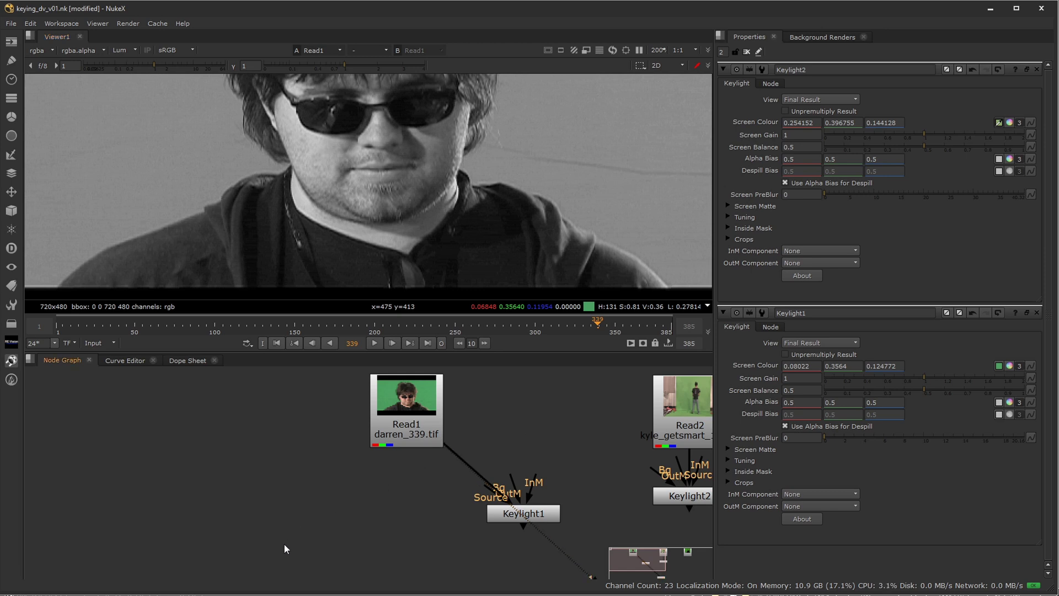
# Step: Add a Colorspace node fed by Read1 and view its output in full colour
pyautogui.press('Tab')
pyautogui.write('Color')
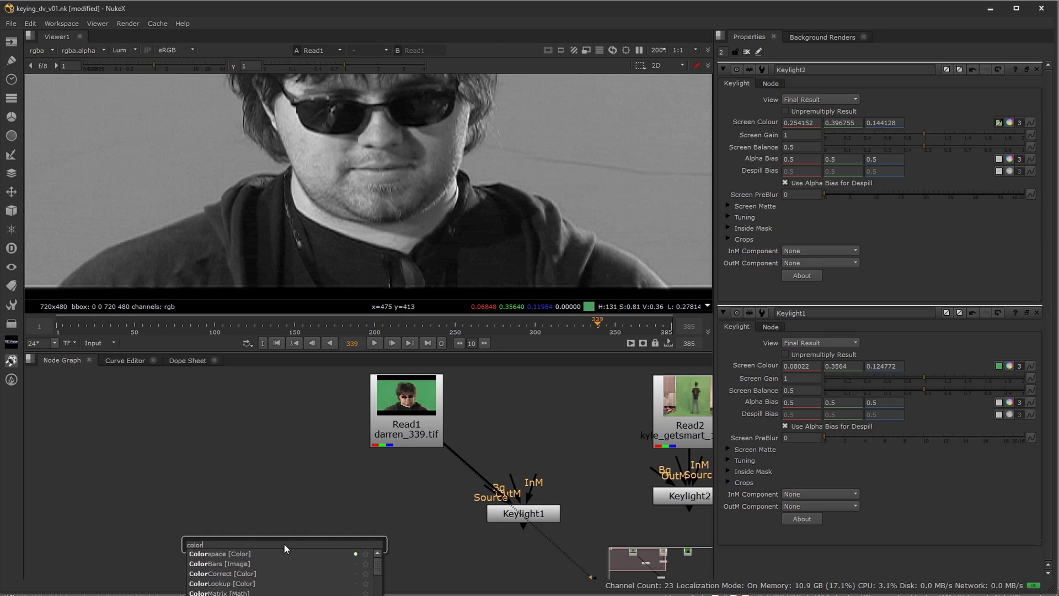
pyautogui.press('Down')
pyautogui.press('Return')
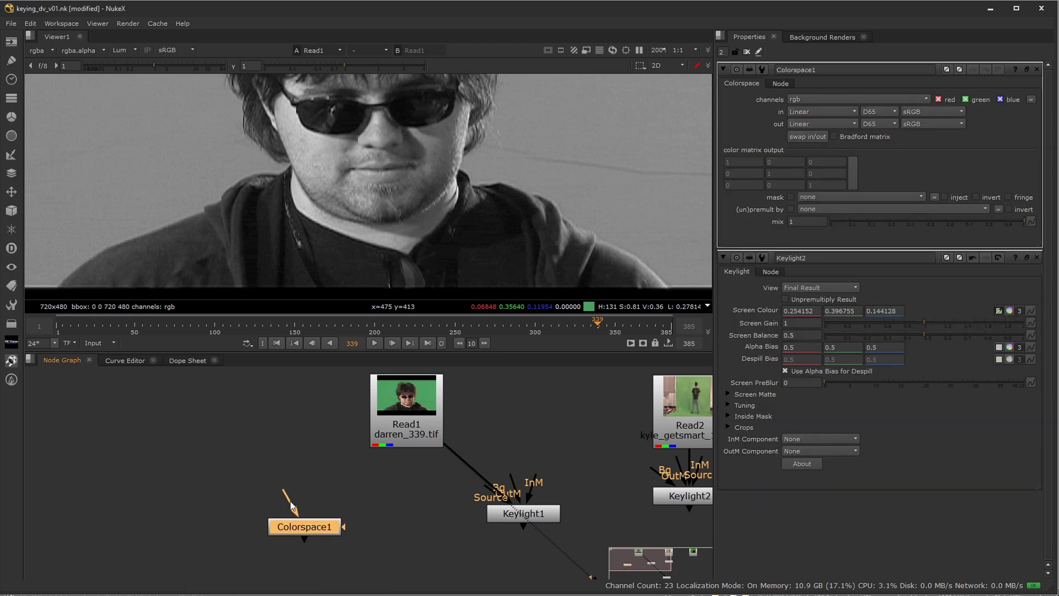
pyautogui.moveTo(285, 491); pyautogui.dragTo(386, 433)
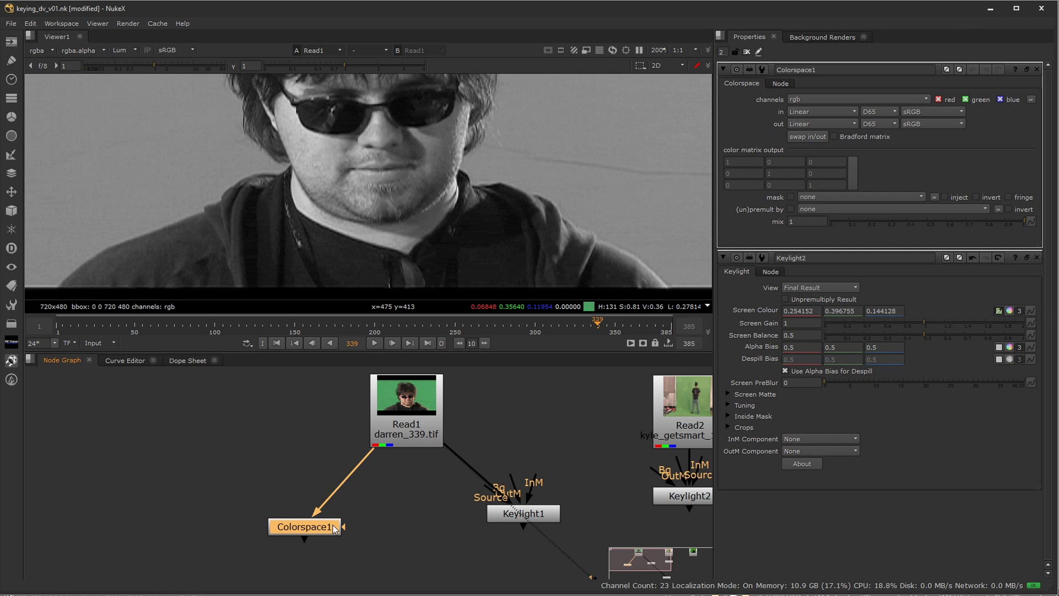
pyautogui.moveTo(333, 524); pyautogui.dragTo(333, 523)
pyautogui.press('1')
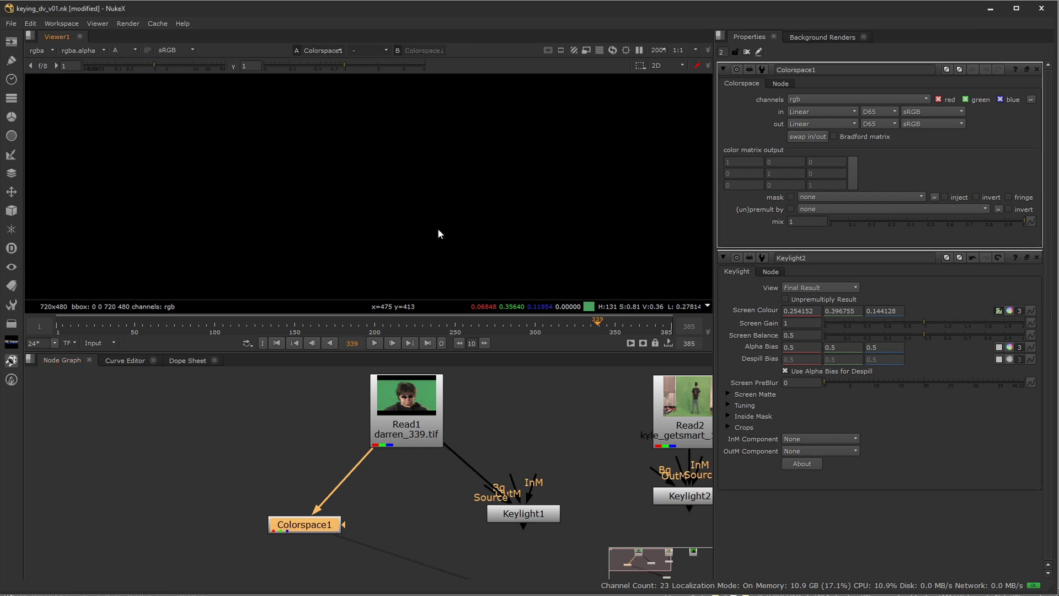
pyautogui.press('y')
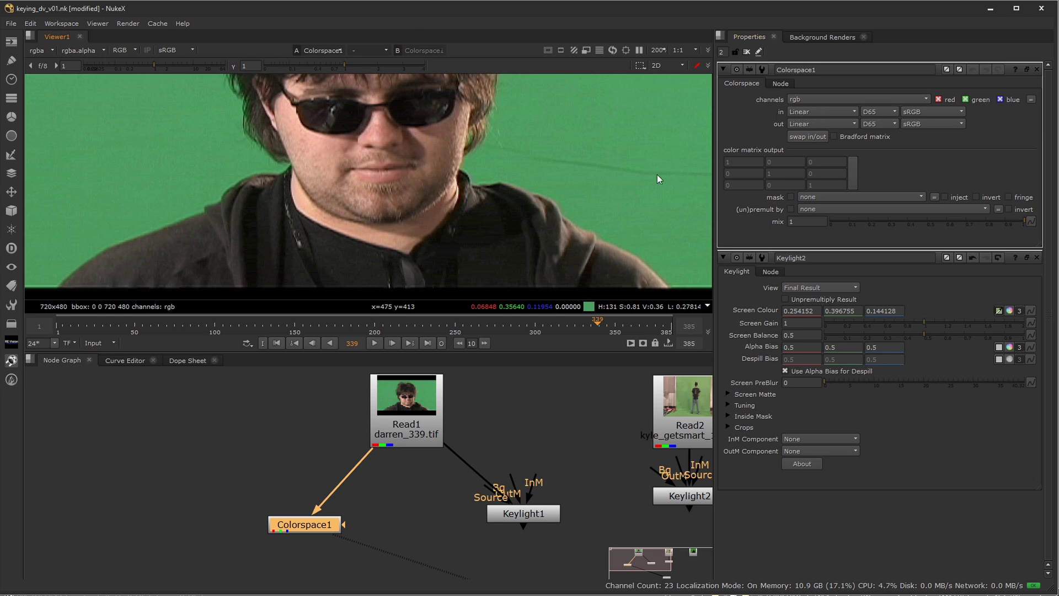
# Step: Set Colorspace1's output colour space to YCbCr and view the whole frame at 100%
pyautogui.click(820, 124)
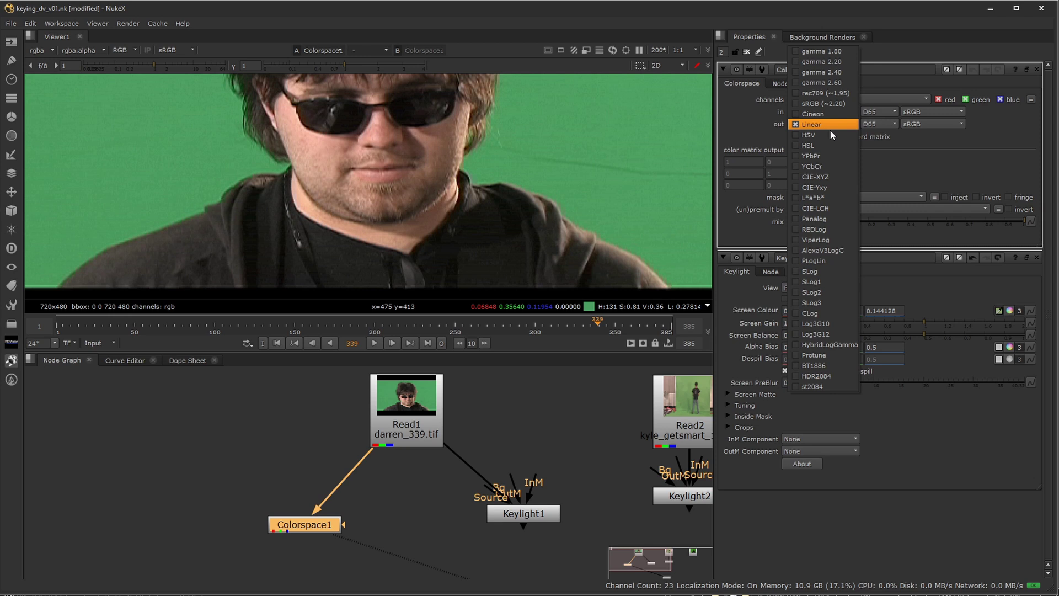
pyautogui.click(838, 168)
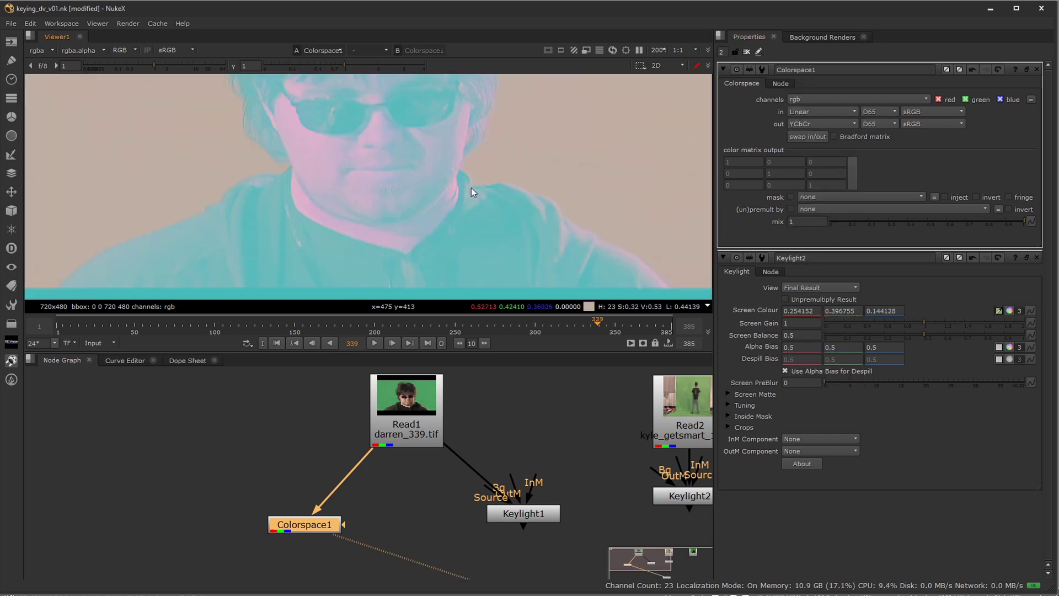
pyautogui.press('f')
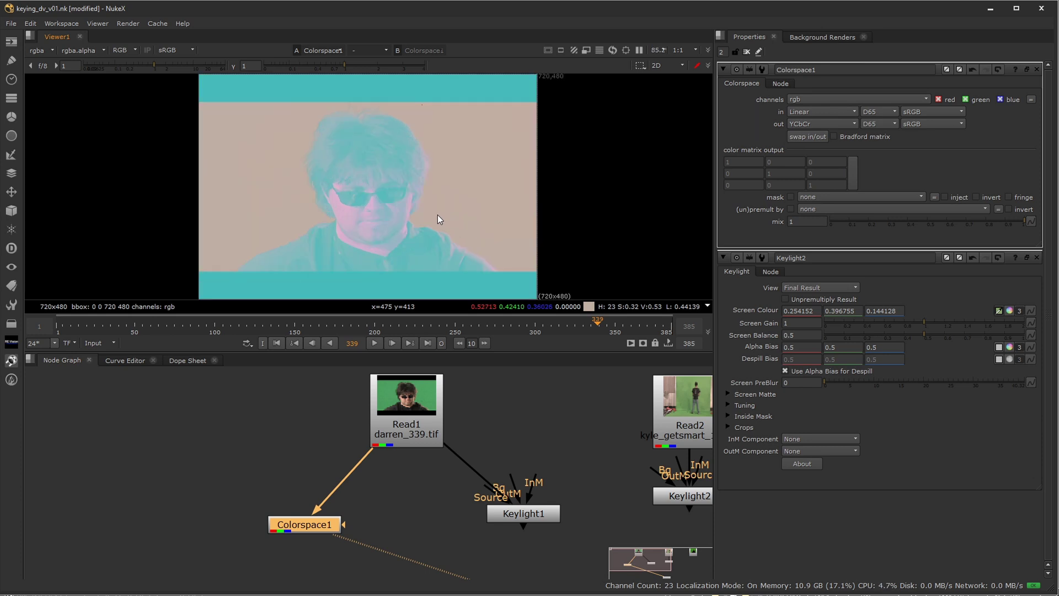
pyautogui.keyDown('shift'); pyautogui.click(301, 528); pyautogui.keyUp('shift')
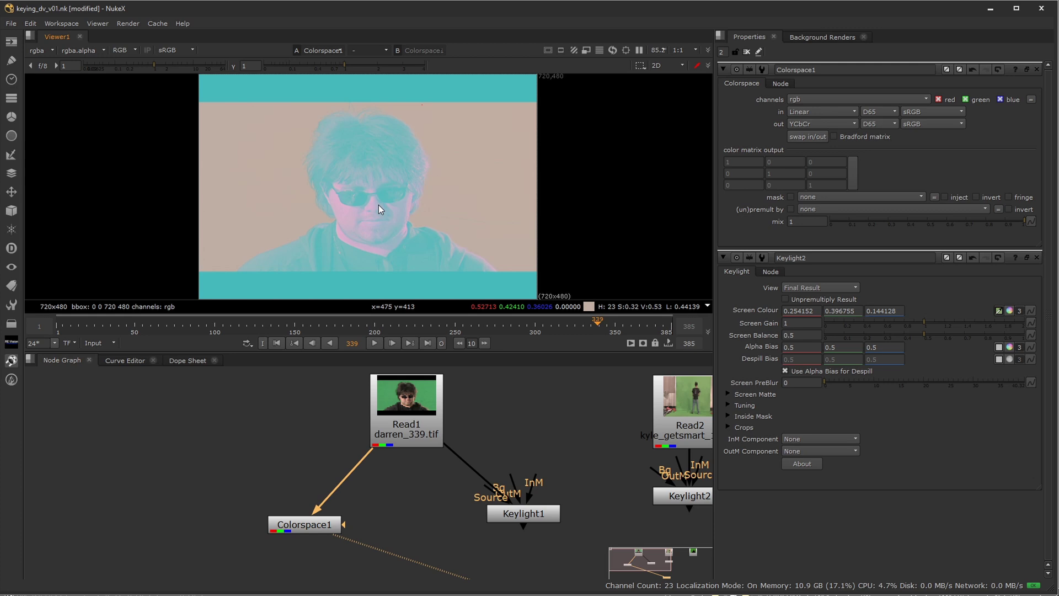
pyautogui.hotkey('ctrl', '1')
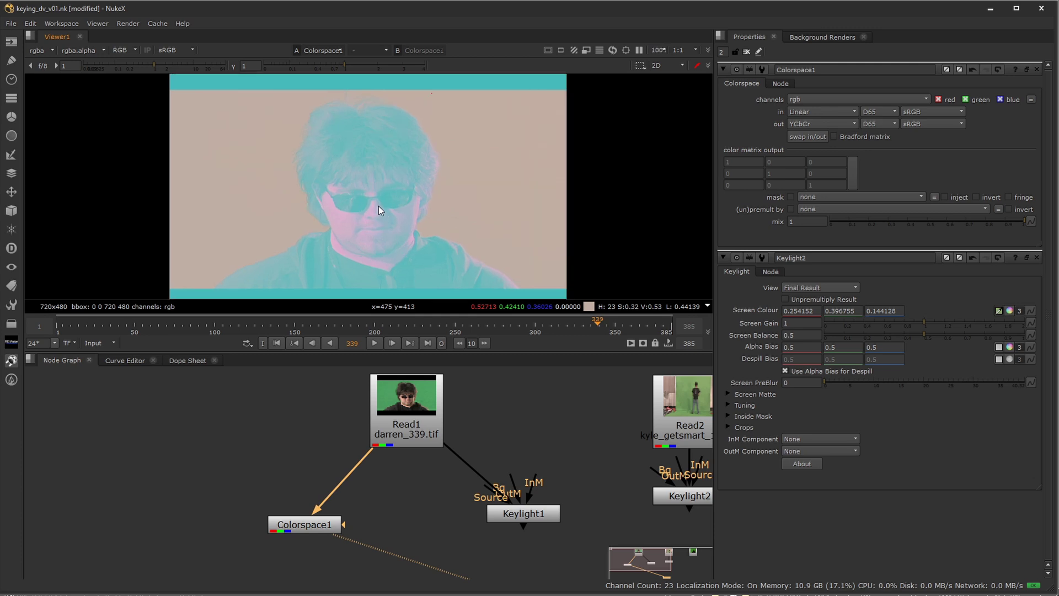
# Step: View the red channel of the YCbCr image and examine the shoulder, hair and face detail up close
pyautogui.press('r')
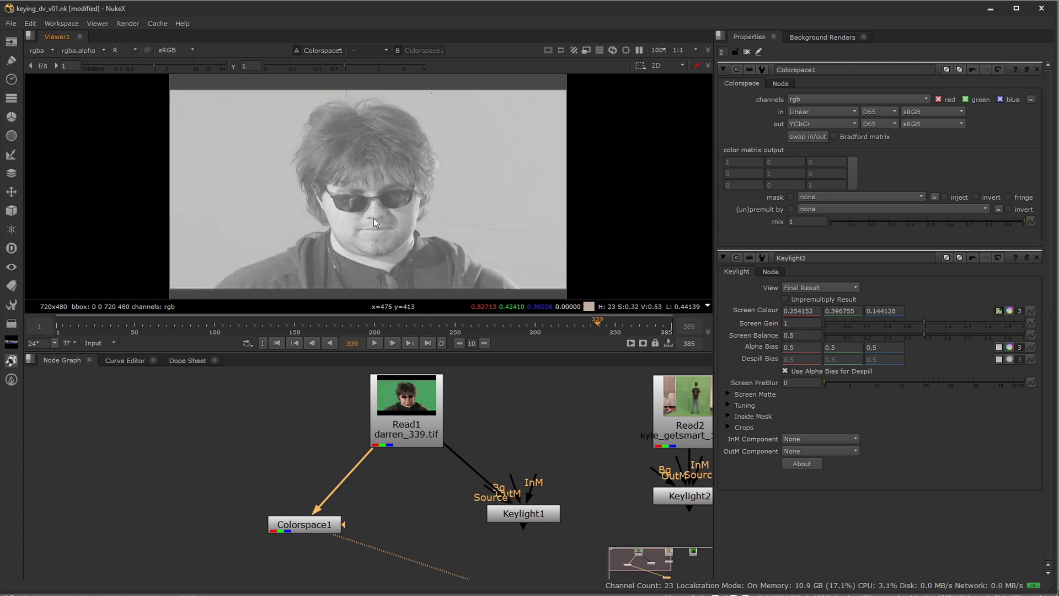
pyautogui.scroll(5, 373, 219)
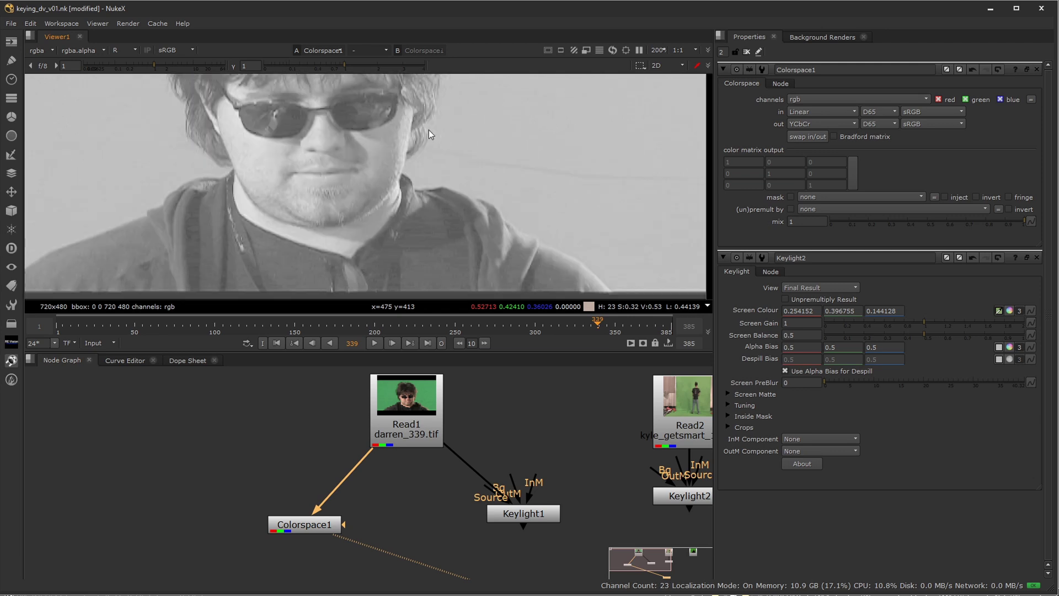
pyautogui.scroll(1, 521, 197)
pyautogui.moveTo(521, 197); pyautogui.dragTo(445, 205, button='middle')
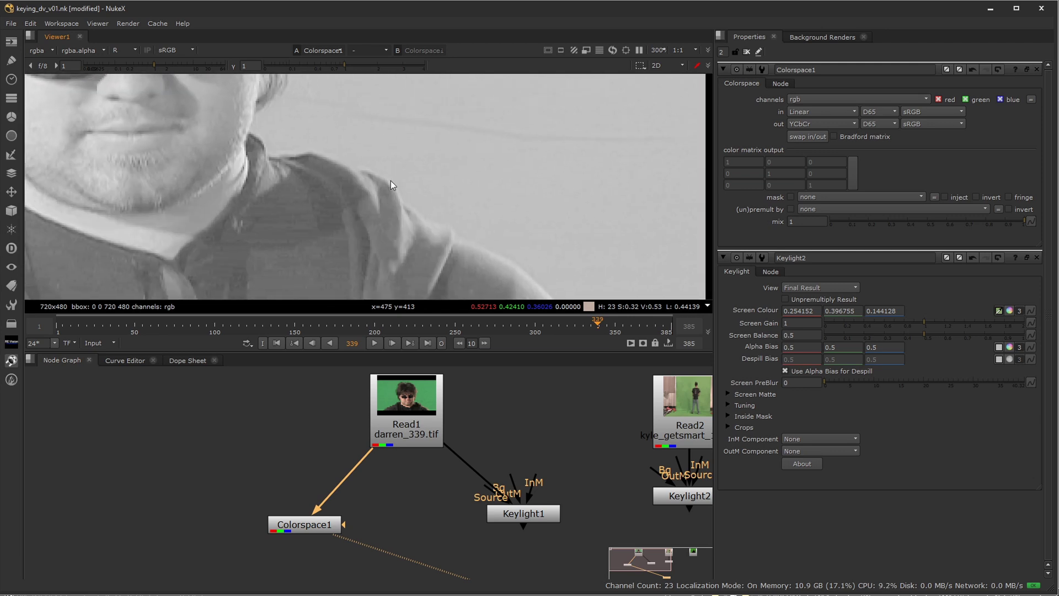
pyautogui.moveTo(284, 170); pyautogui.dragTo(310, 193, button='middle')
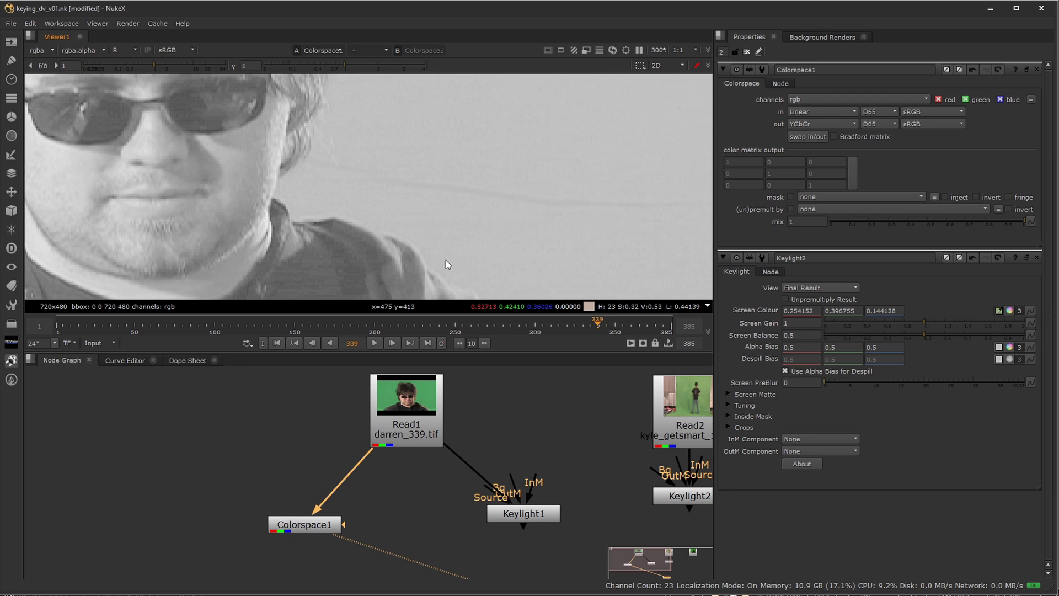
pyautogui.moveTo(448, 261); pyautogui.dragTo(395, 171, button='middle')
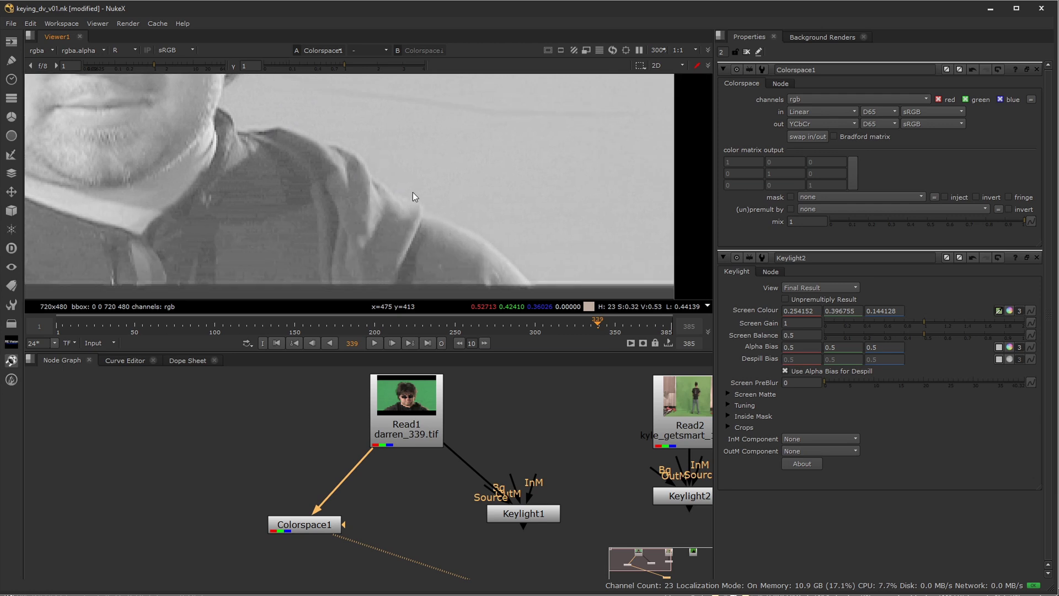
pyautogui.moveTo(309, 140); pyautogui.dragTo(316, 198, button='middle')
pyautogui.moveTo(203, 86); pyautogui.dragTo(437, 295, button='middle')
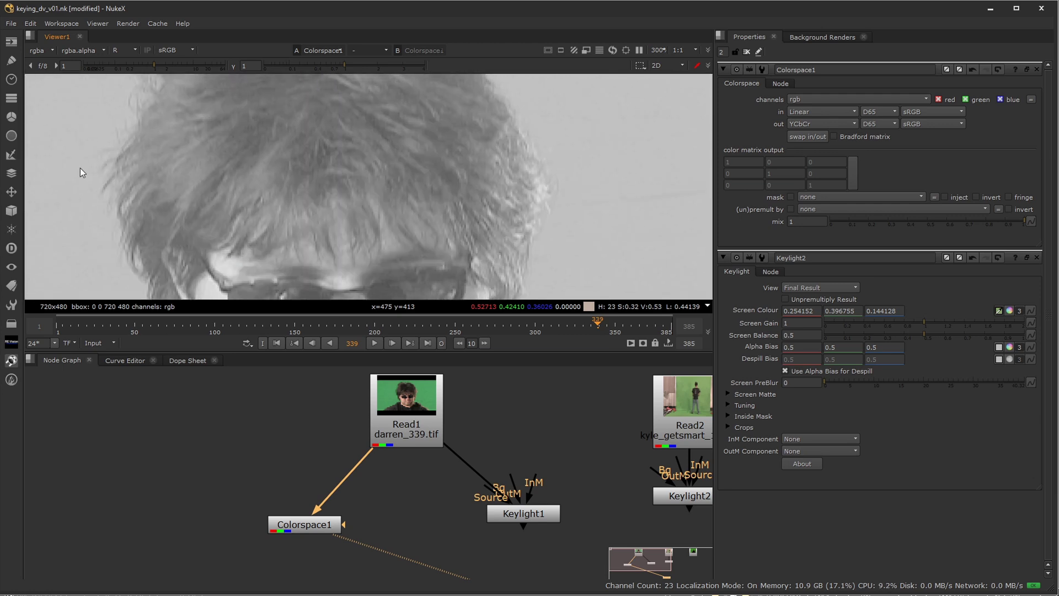
pyautogui.moveTo(260, 196); pyautogui.dragTo(353, 185, button='middle')
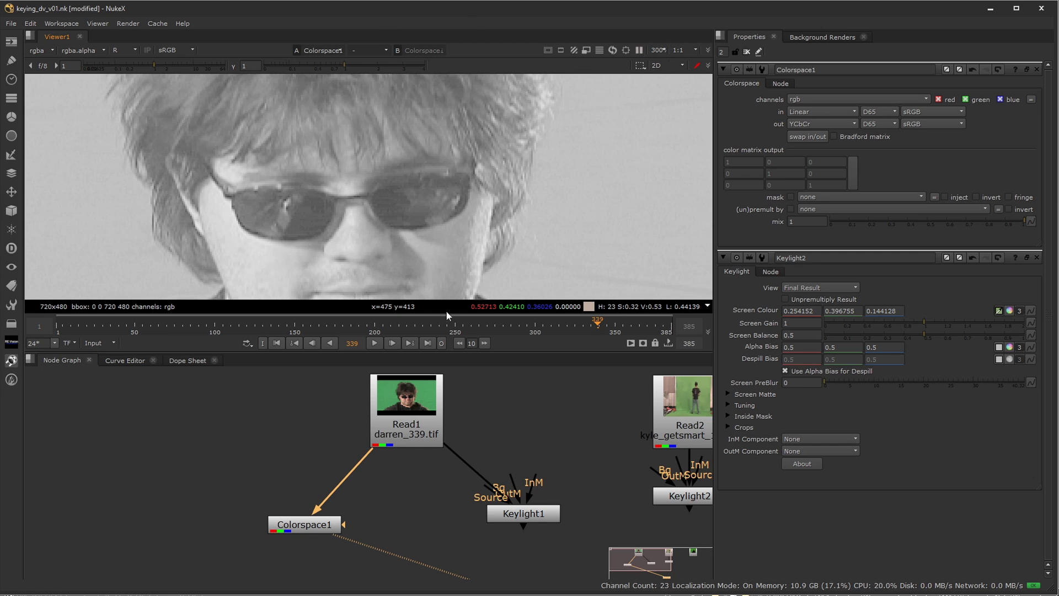
# Step: View the green channel of Colorspace1 with viewer gamma at 0.28 and examine the face, collar and shoulder edges
pyautogui.click(309, 528)
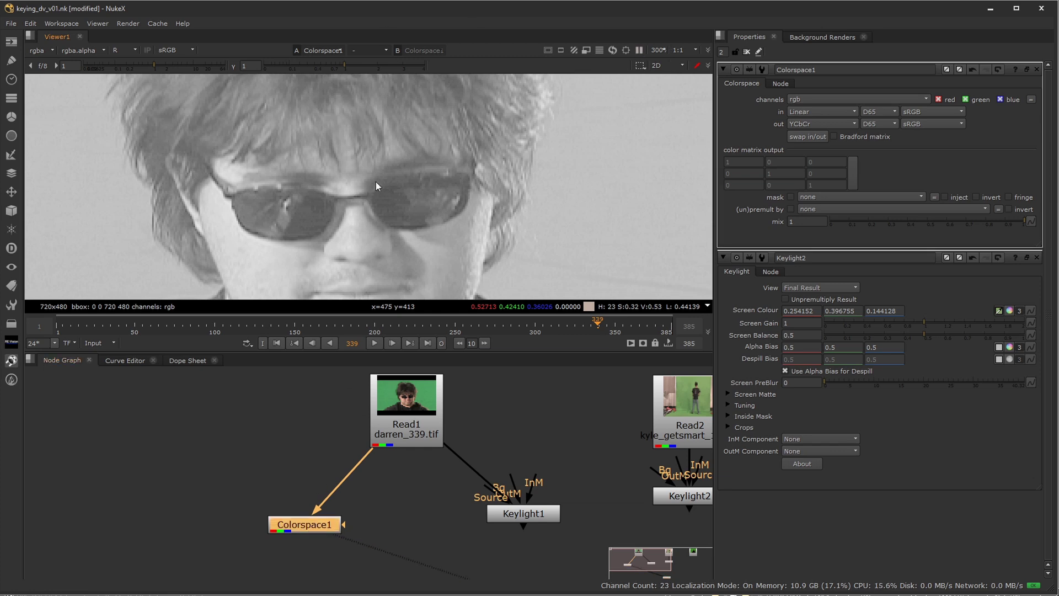
pyautogui.press('g')
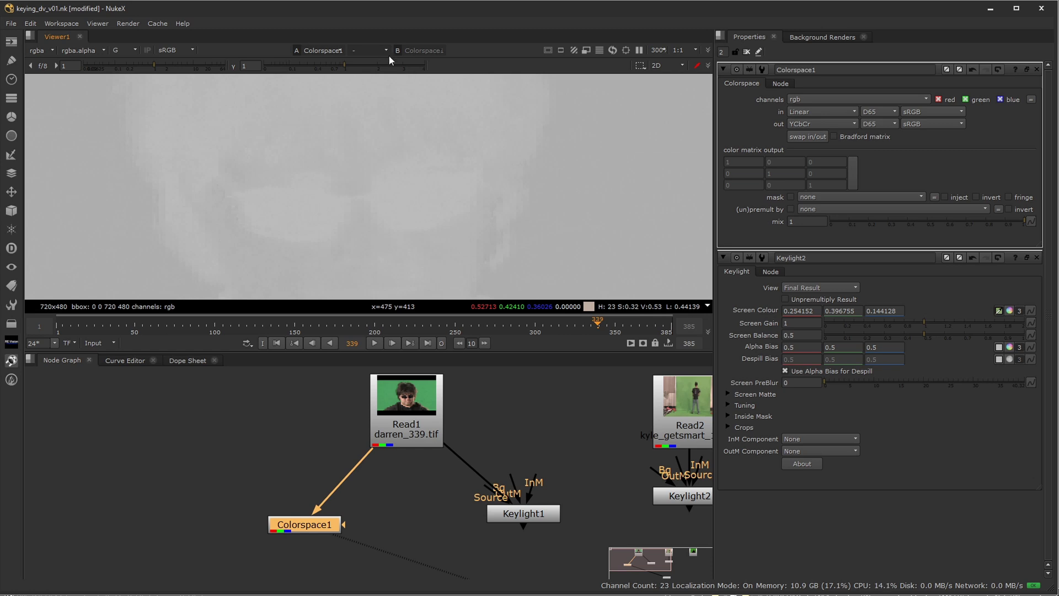
pyautogui.moveTo(344, 66); pyautogui.dragTo(307, 71)
pyautogui.moveTo(214, 137); pyautogui.dragTo(270, 33, button='middle')
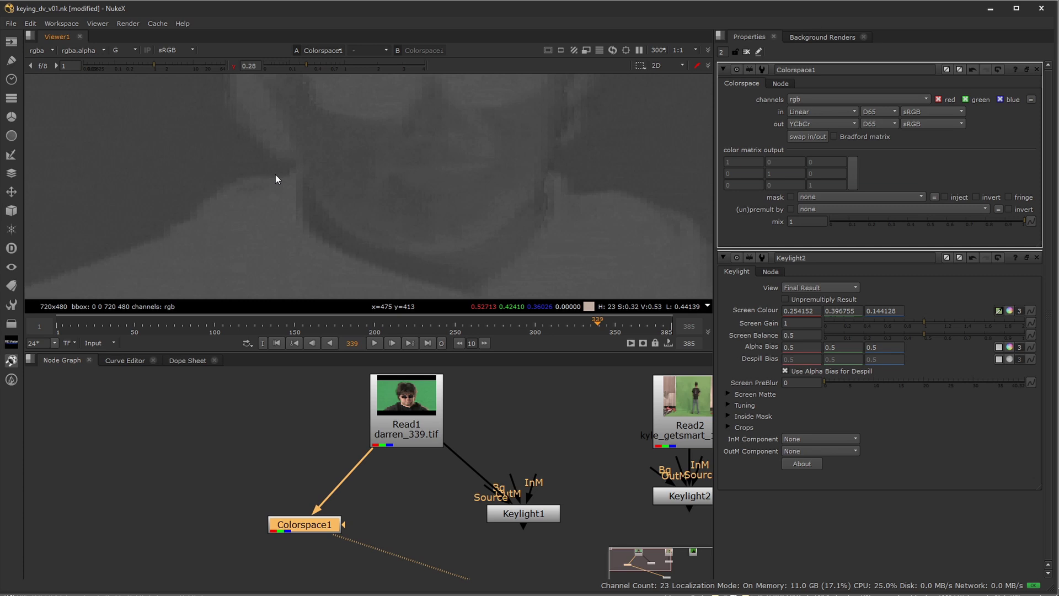
pyautogui.moveTo(276, 175); pyautogui.dragTo(339, 156, button='middle')
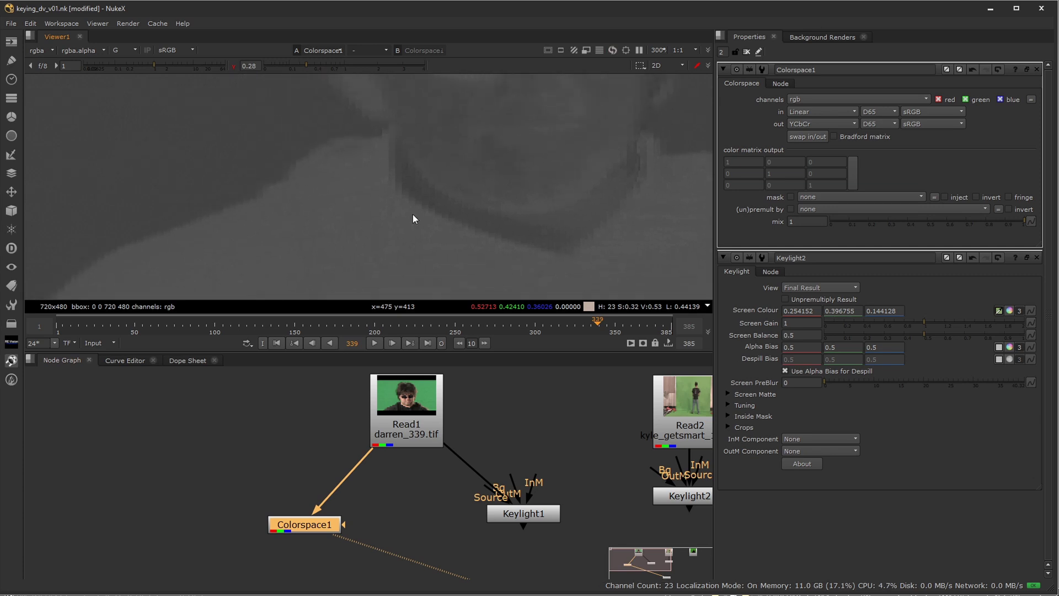
# Step: View the blue channel of the YCbCr image and examine the blocky edges around the face, shoulder and hair
pyautogui.press('b')
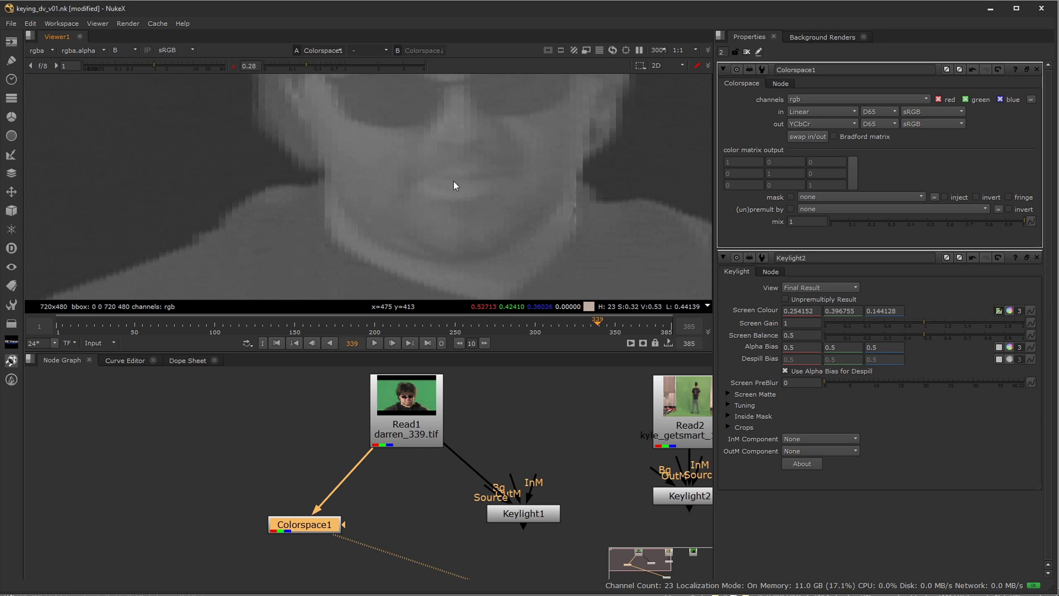
pyautogui.moveTo(583, 200); pyautogui.dragTo(399, 215, button='middle')
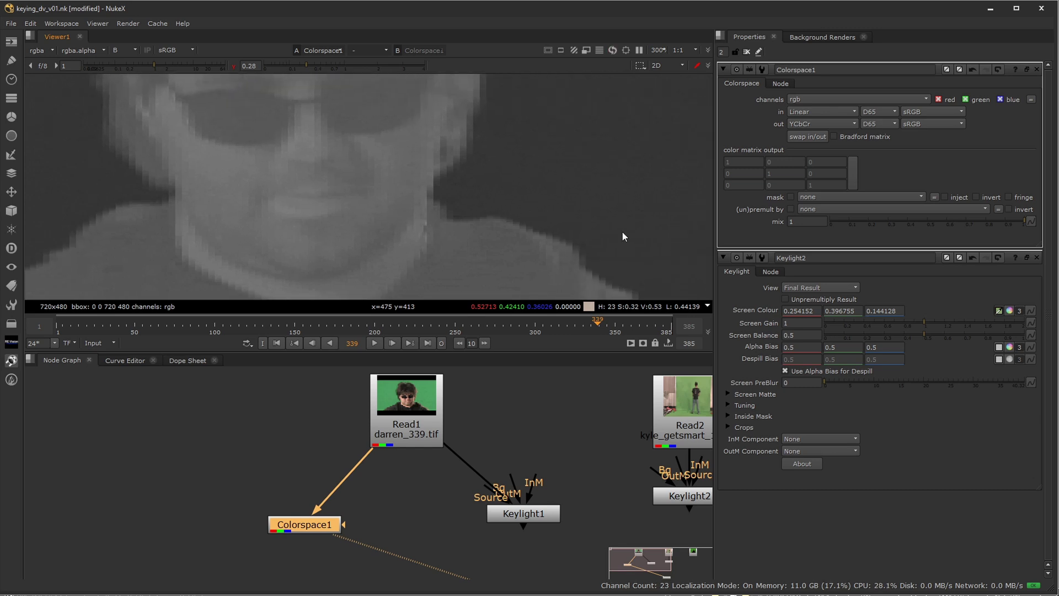
pyautogui.moveTo(623, 233); pyautogui.dragTo(541, 224, button='middle')
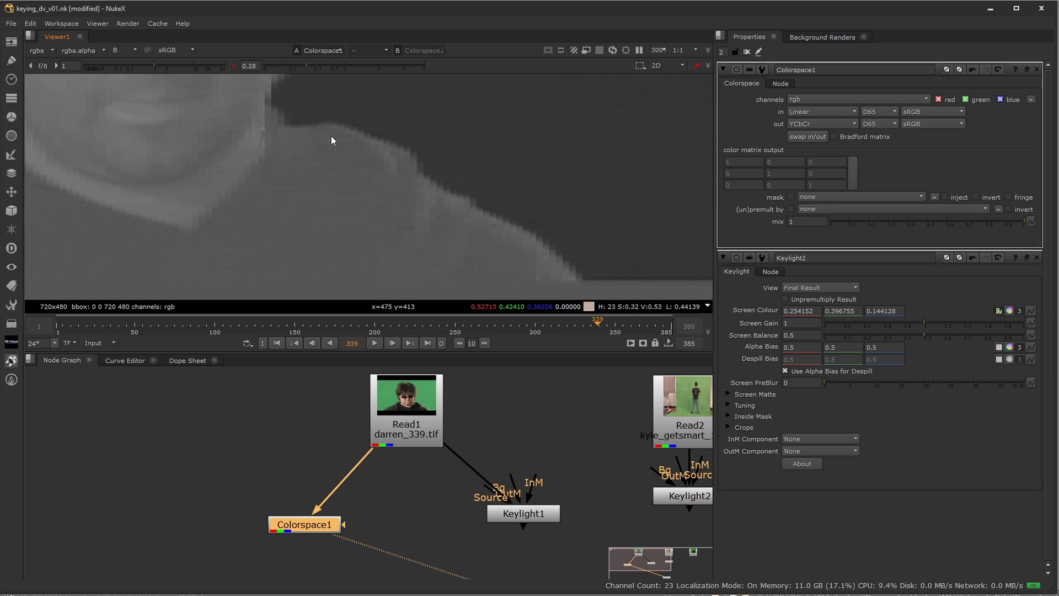
pyautogui.scroll(-2, 527, 212)
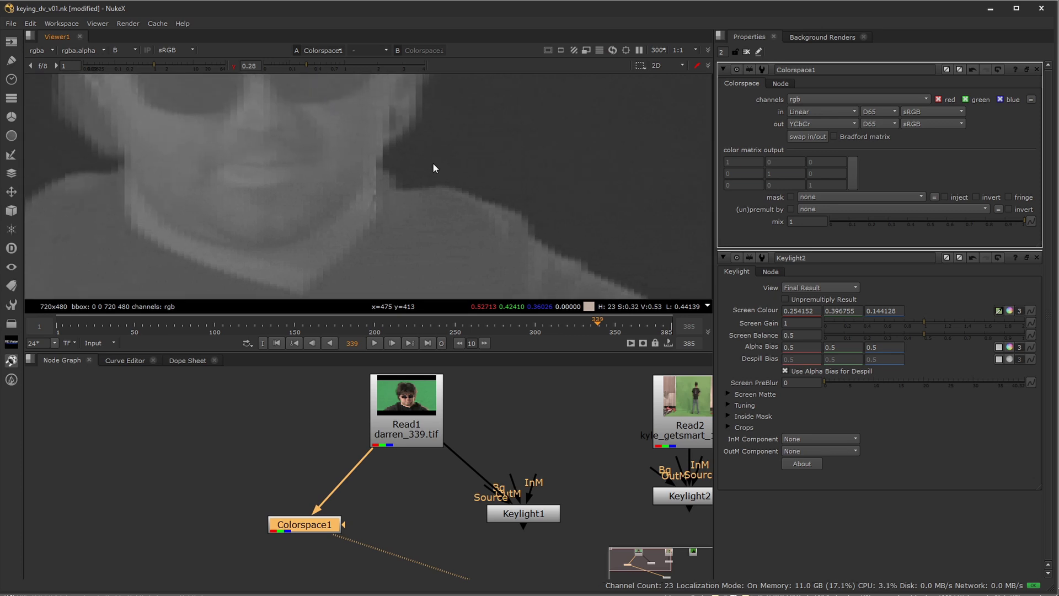
pyautogui.scroll(-2, 389, 149)
pyautogui.moveTo(355, 126); pyautogui.dragTo(432, 220, button='middle')
pyautogui.scroll(2, 432, 220)
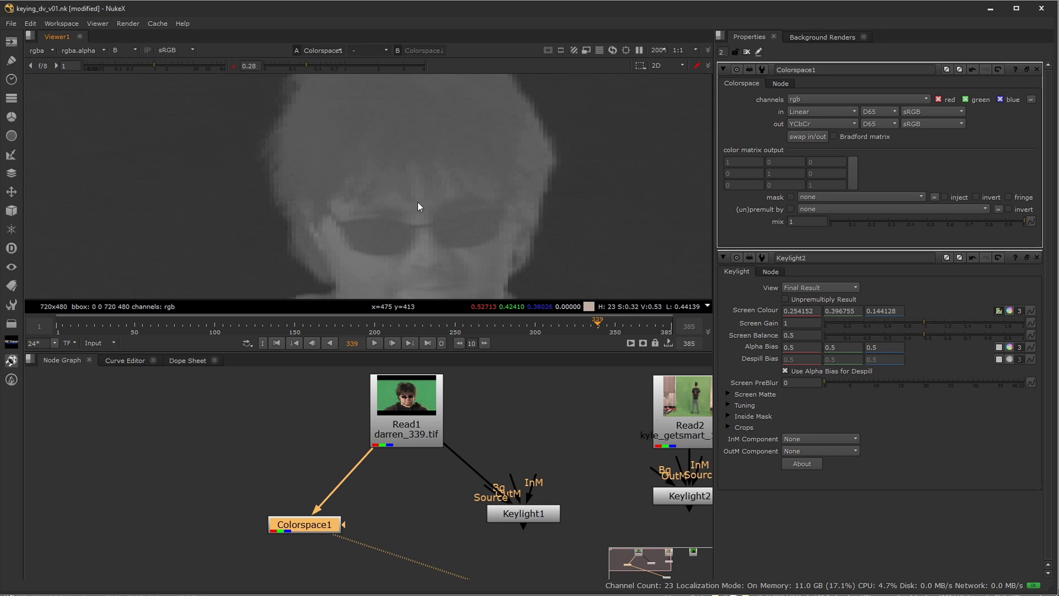
# Step: Reset the viewer gamma to 1 and compare the red channel of the YCbCr image with its blue channel
pyautogui.moveTo(310, 526); pyautogui.dragTo(305, 515)
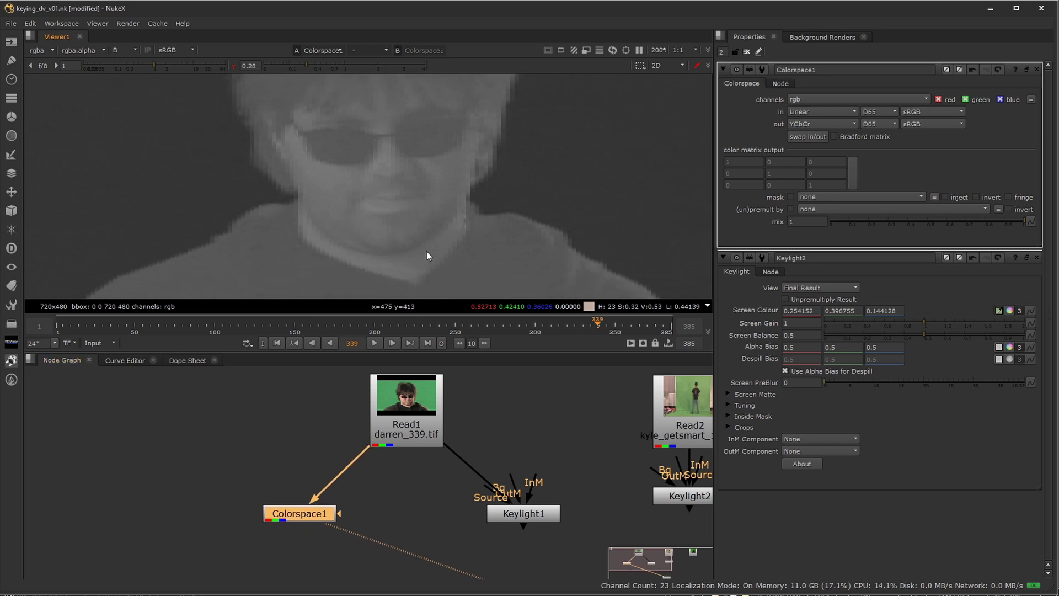
pyautogui.press('r')
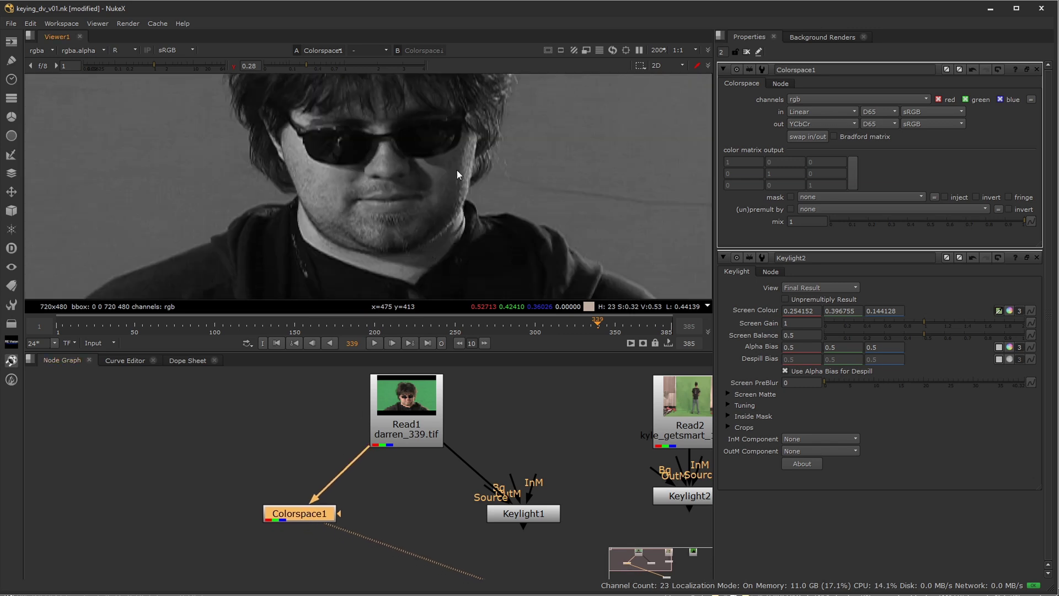
pyautogui.click(234, 66)
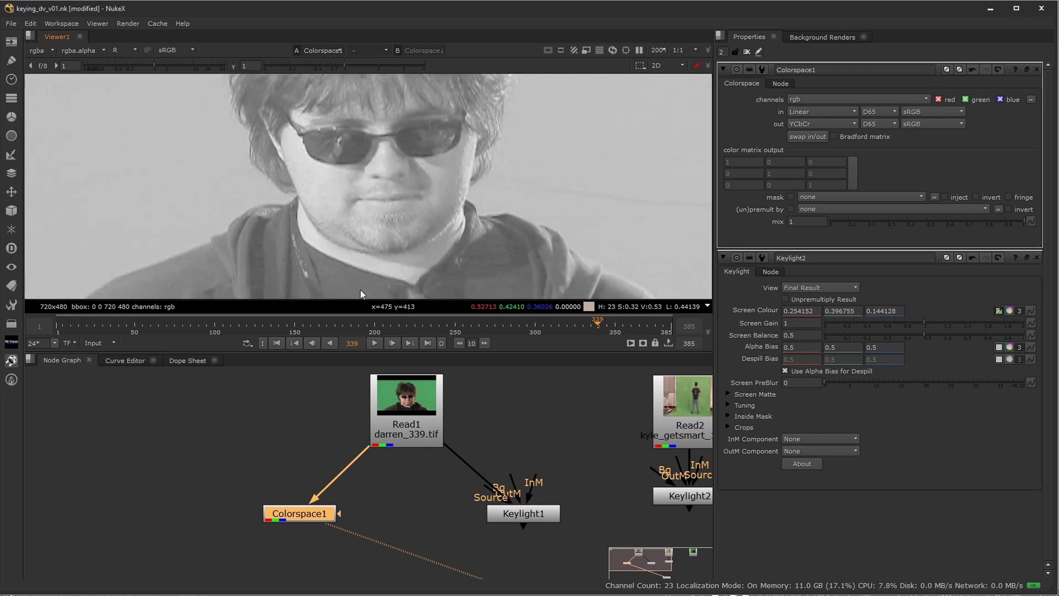
pyautogui.press('b')
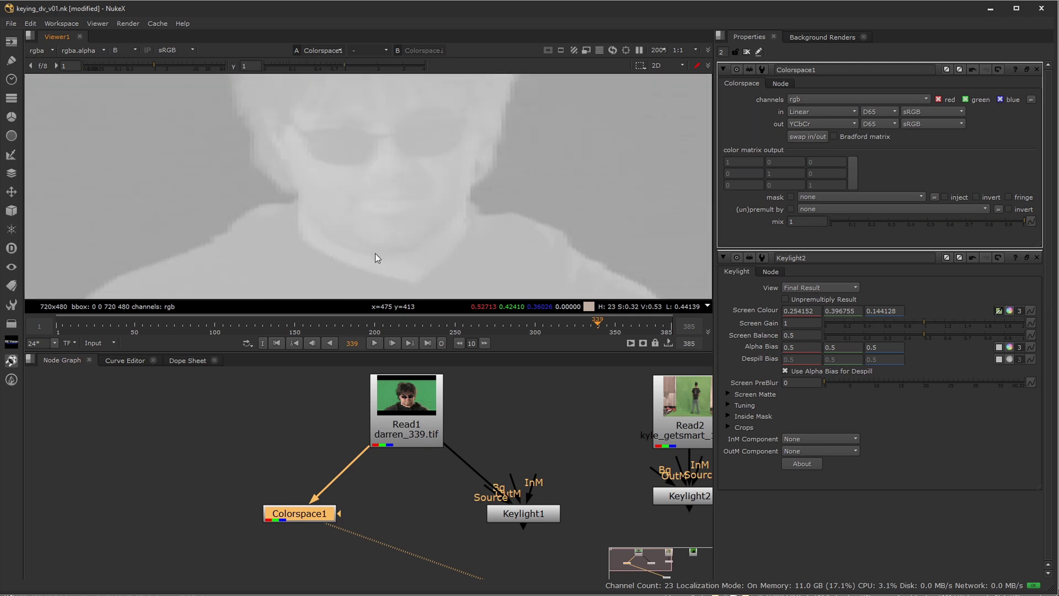
# Step: Return the viewer to full colour and add a Blur node after Colorspace1, limited to the green and blue channels of rgb
pyautogui.press('b')
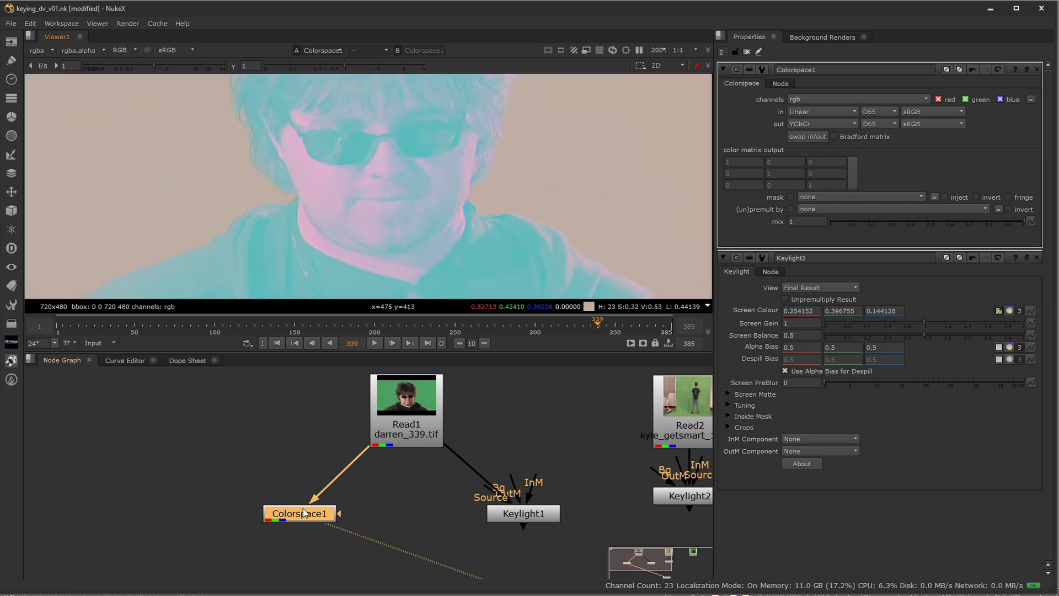
pyautogui.press('b')
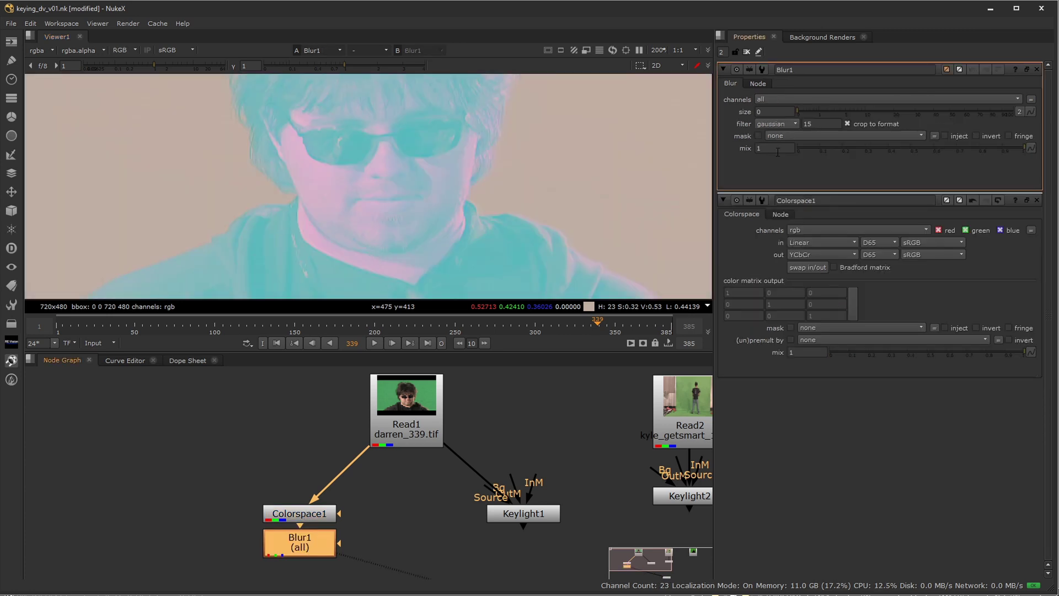
pyautogui.click(775, 101)
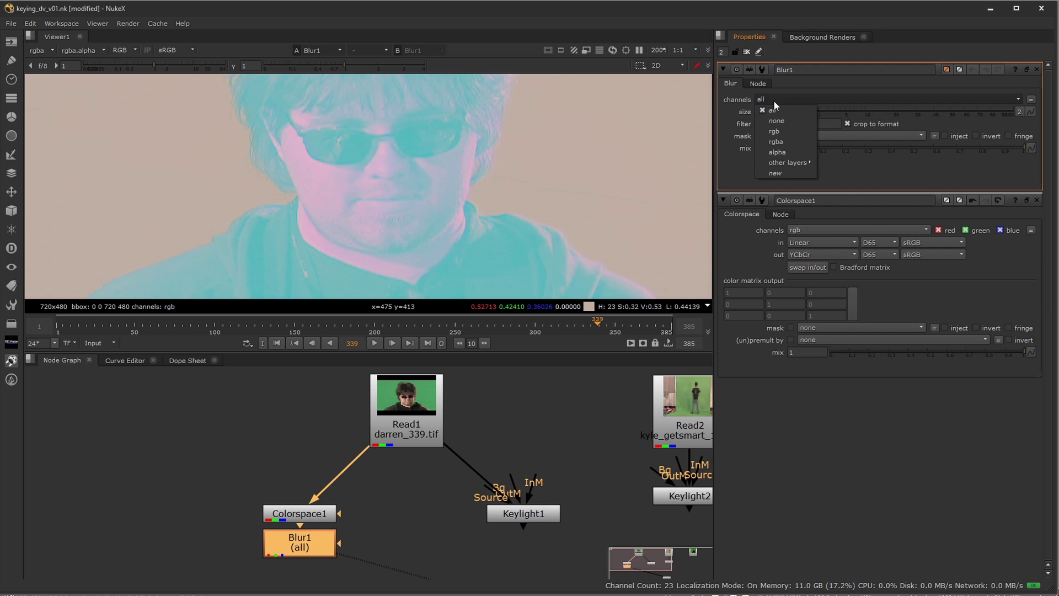
pyautogui.click(781, 131)
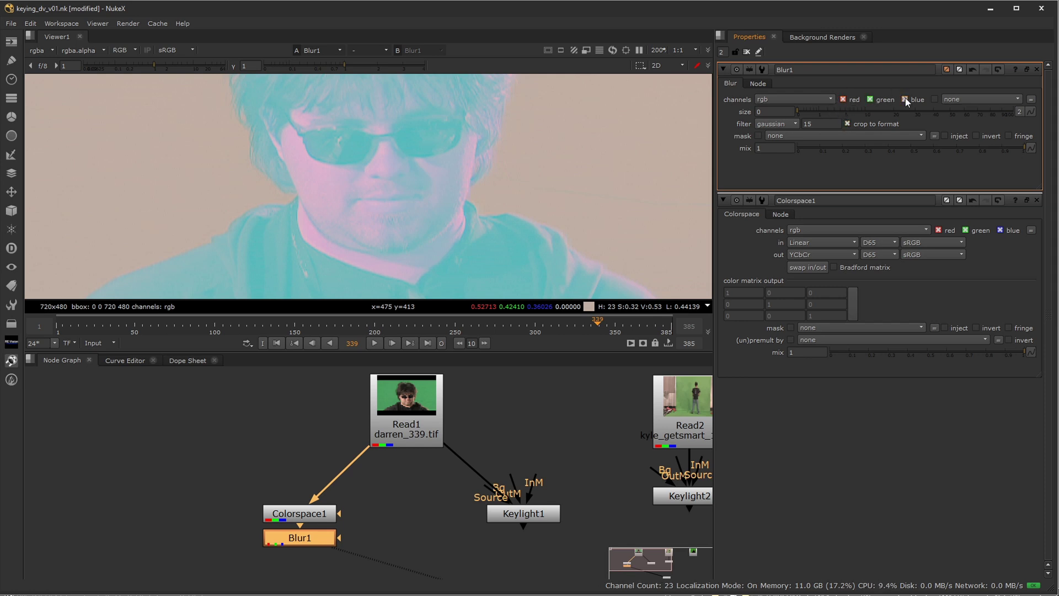
pyautogui.click(843, 100)
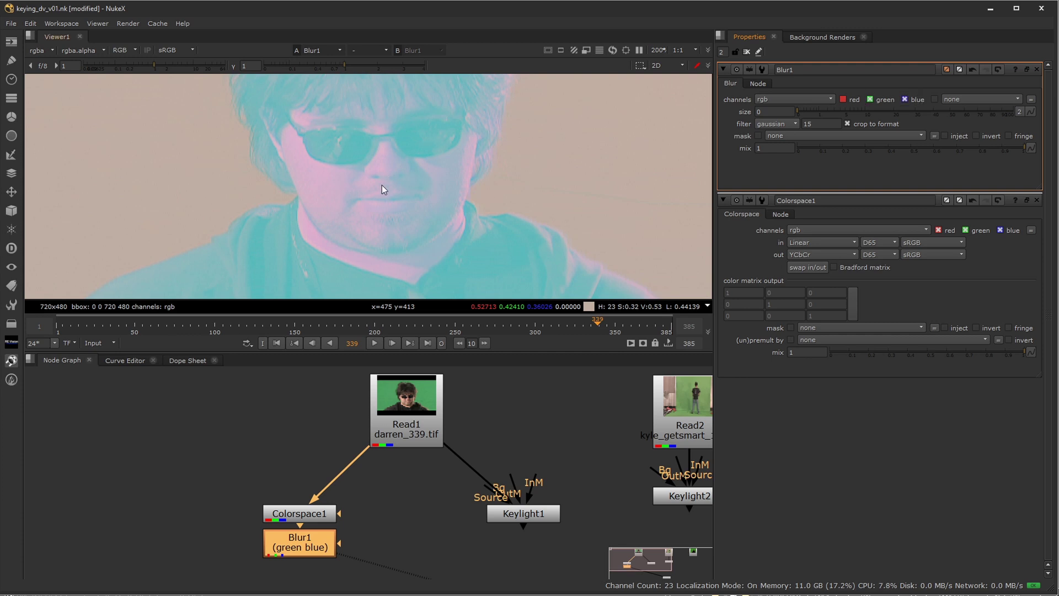
# Step: Cycle through the Blur1 output's channels to blue and inspect the collar and shoulder edges up close with viewer gamma at 0.28
pyautogui.press('r')
pyautogui.press('g')
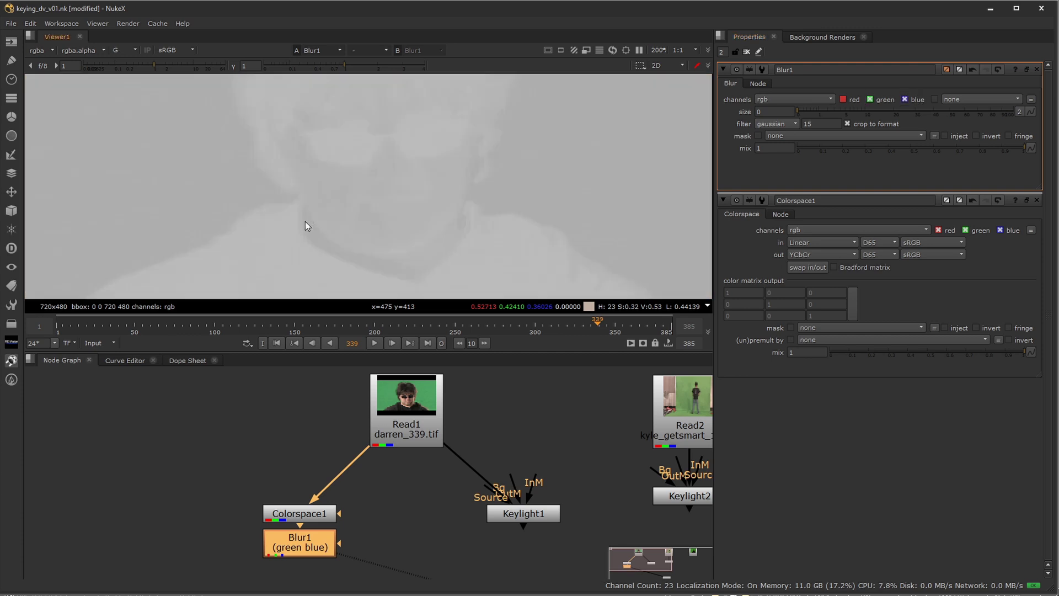
pyautogui.press('b')
pyautogui.moveTo(461, 239); pyautogui.dragTo(393, 192, button='middle')
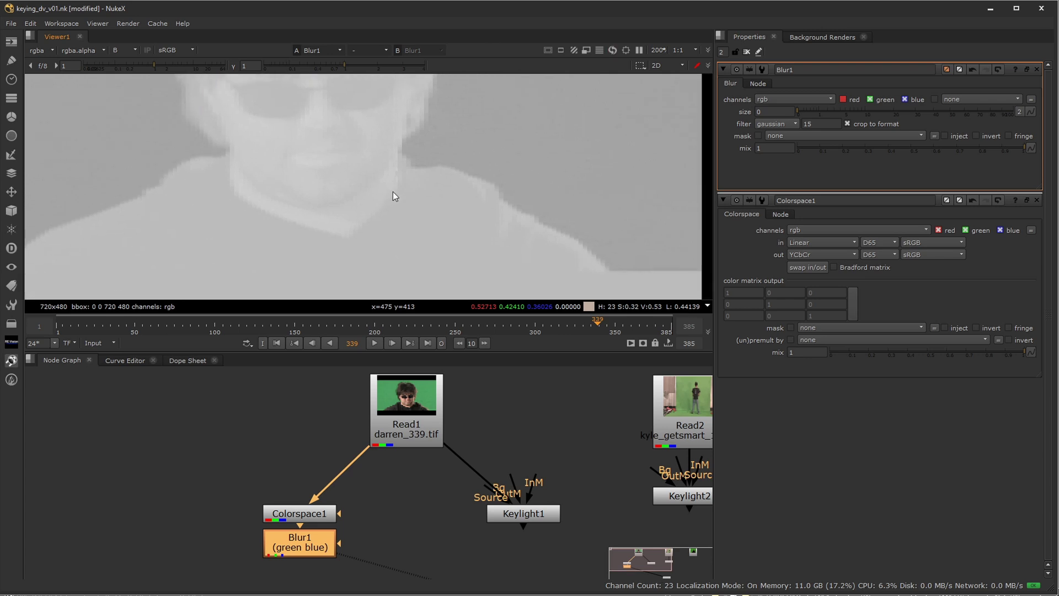
pyautogui.moveTo(342, 65); pyautogui.dragTo(304, 74)
pyautogui.scroll(2, 469, 172)
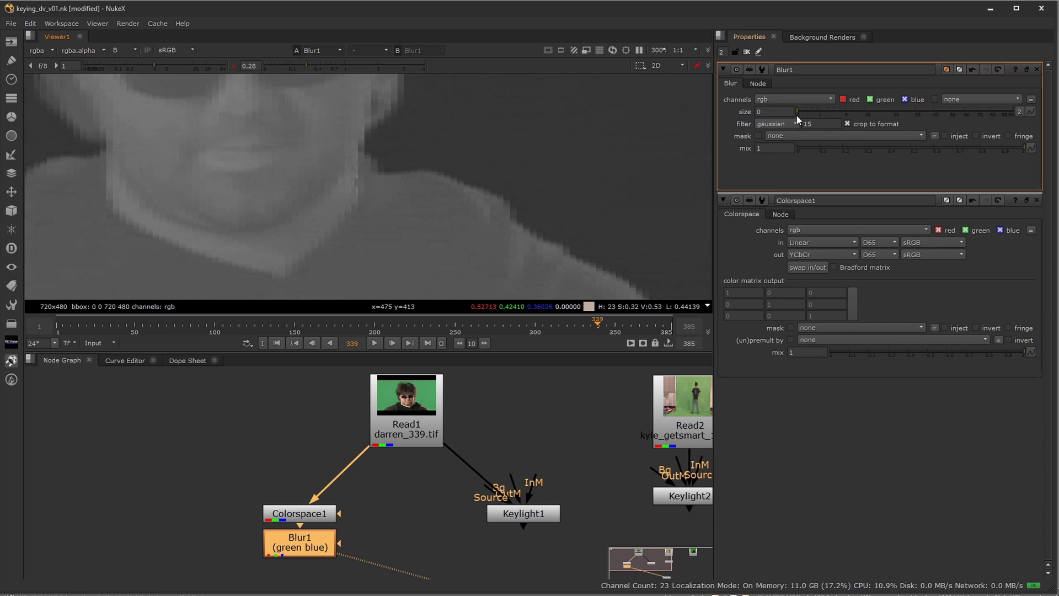
# Step: Split Blur1's size into separate width and height values and set them to 3 and 1
pyautogui.click(1020, 112)
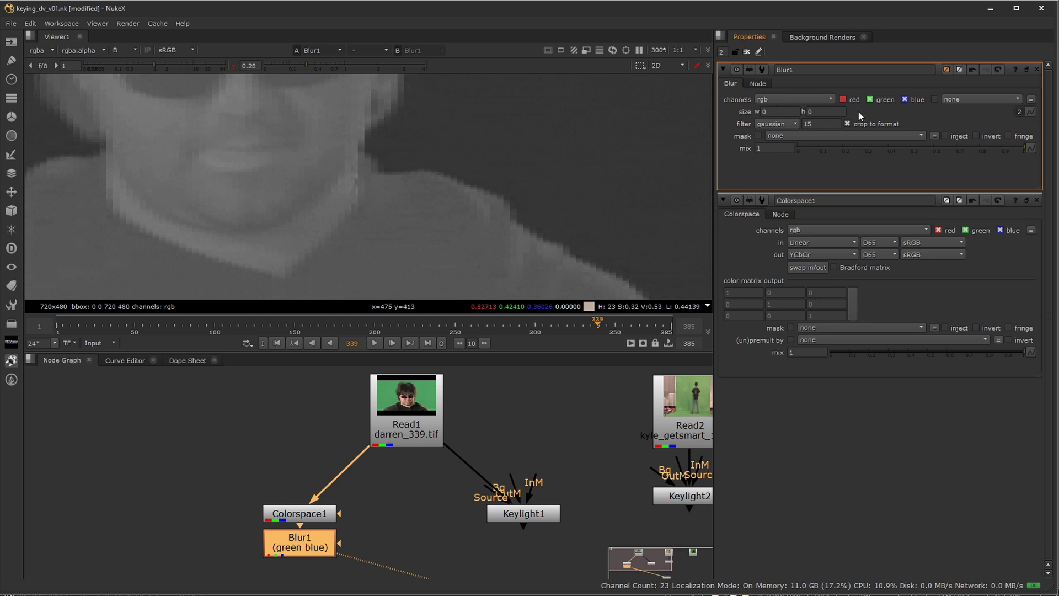
pyautogui.click(792, 111)
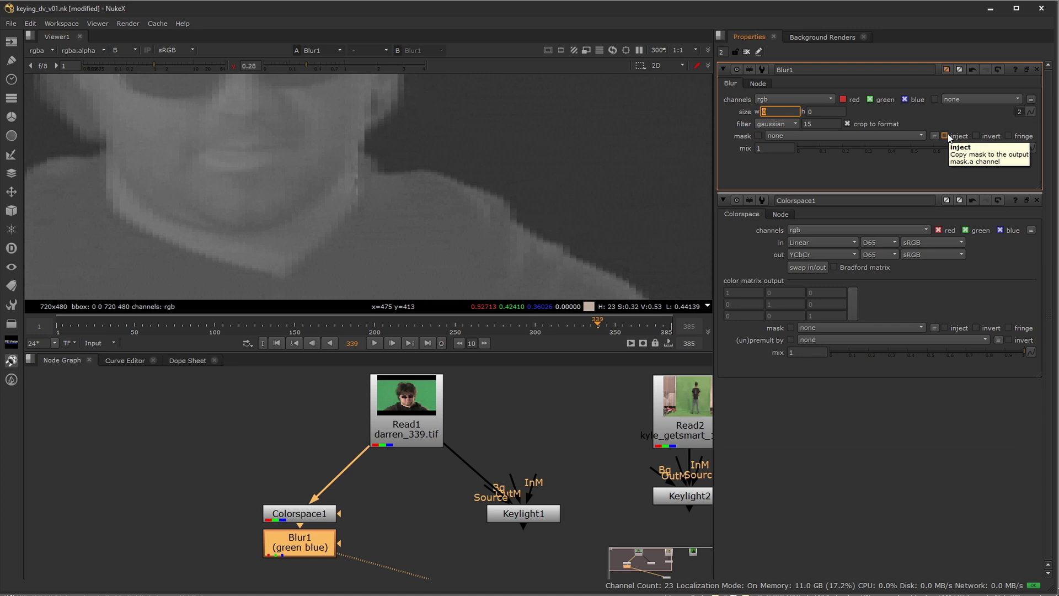
pyautogui.write('3')
pyautogui.press('Return')
pyautogui.click(826, 111)
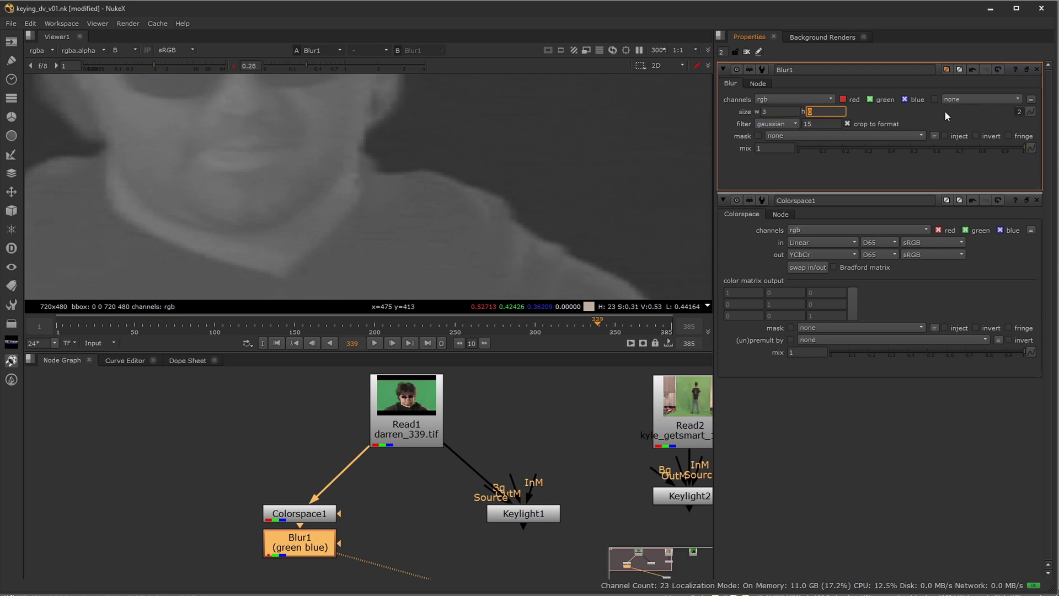
pyautogui.write('1')
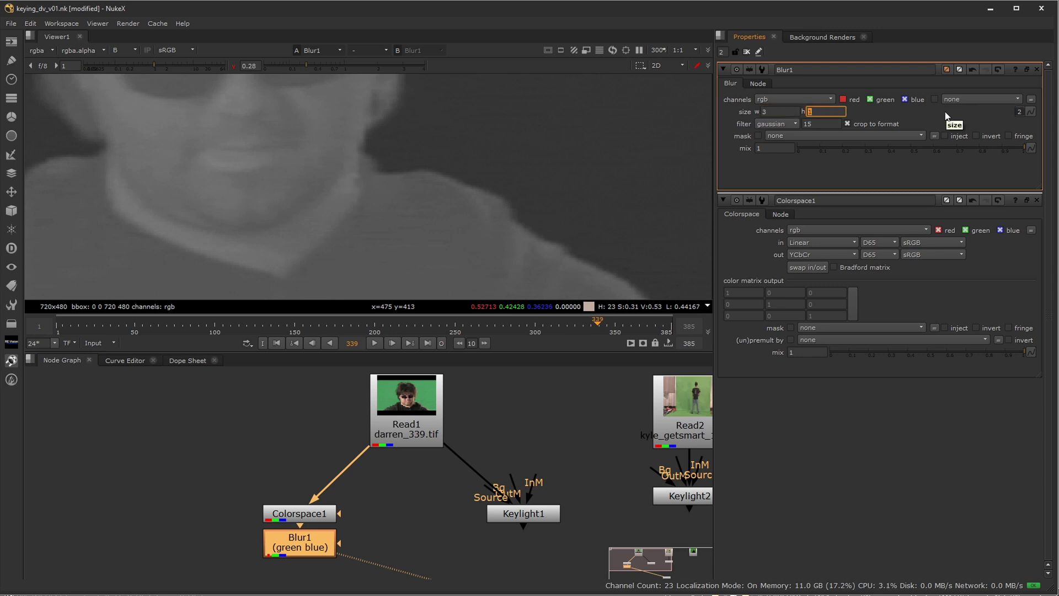
pyautogui.press('Return')
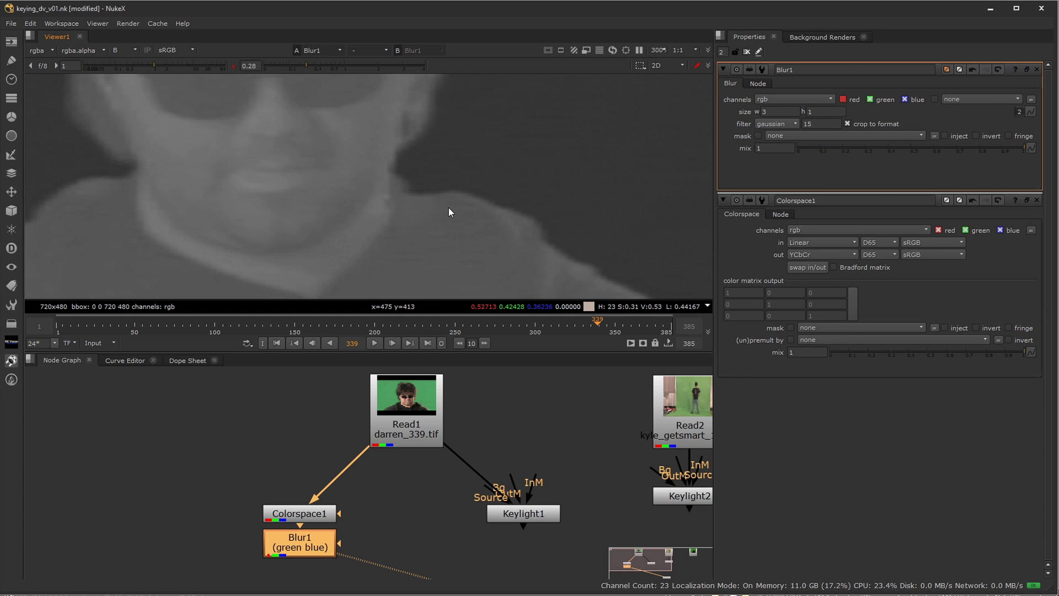
# Step: Check the red channel, and compare the green channel with Blur1 disabled and enabled around the collar and both shoulders
pyautogui.press('r')
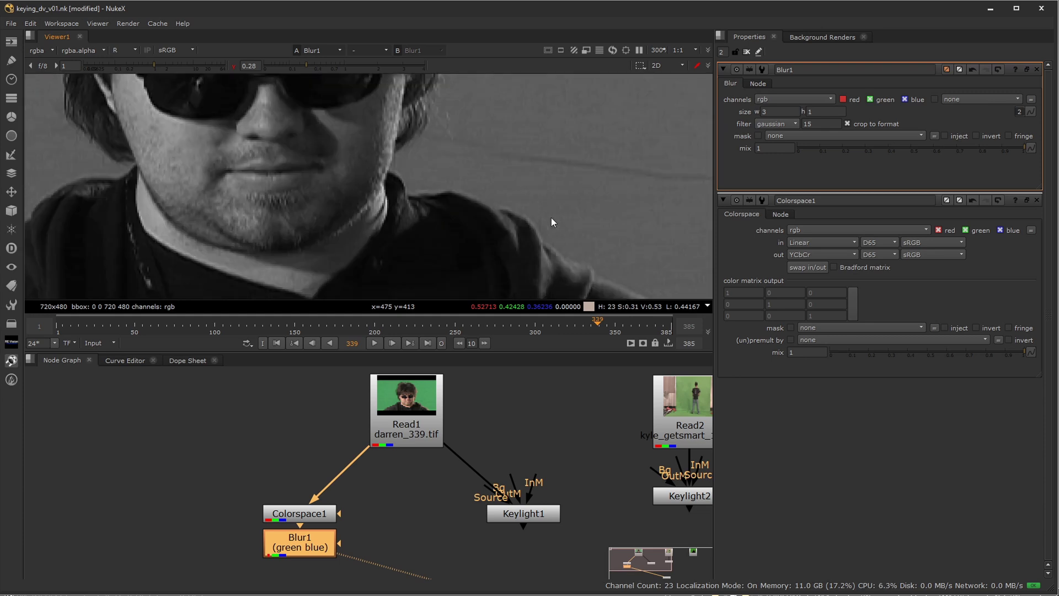
pyautogui.press('g')
pyautogui.moveTo(574, 228); pyautogui.dragTo(453, 147, button='middle')
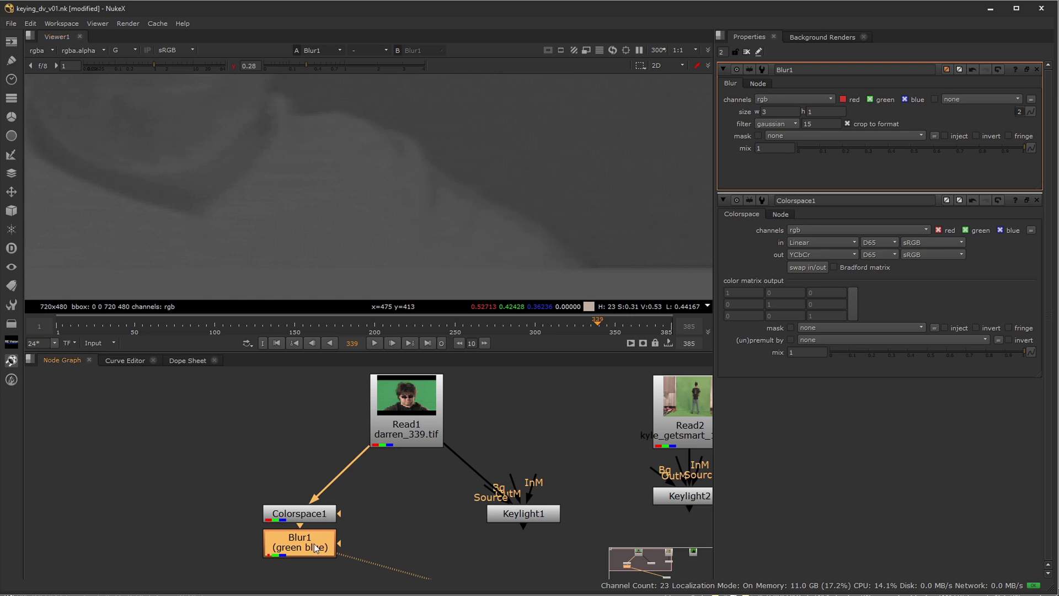
pyautogui.press('d')
pyautogui.press('d')
pyautogui.press('d')
pyautogui.press('d')
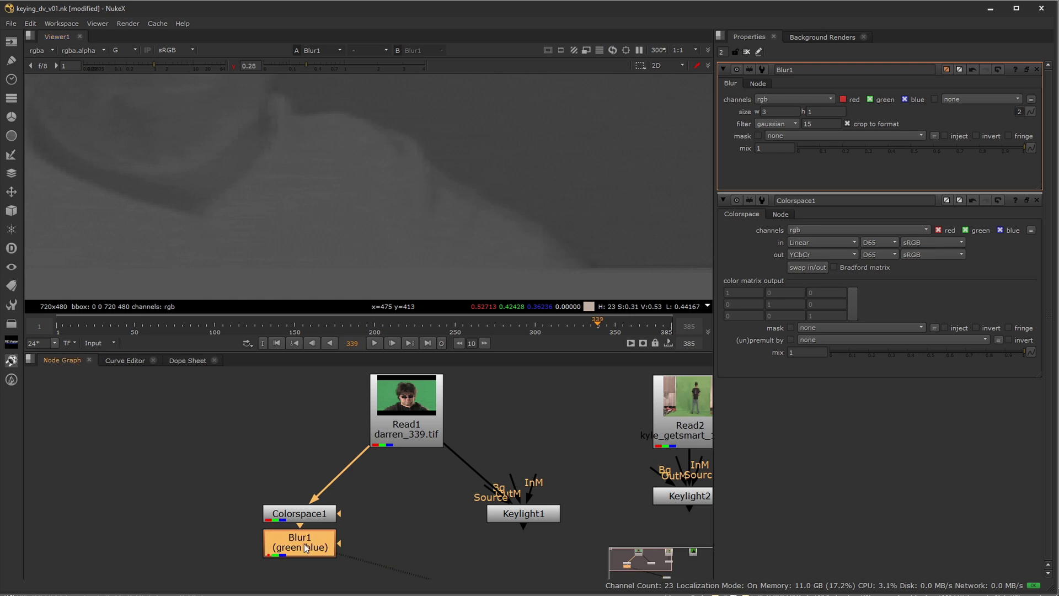
pyautogui.press('d')
pyautogui.press('d')
pyautogui.press('d')
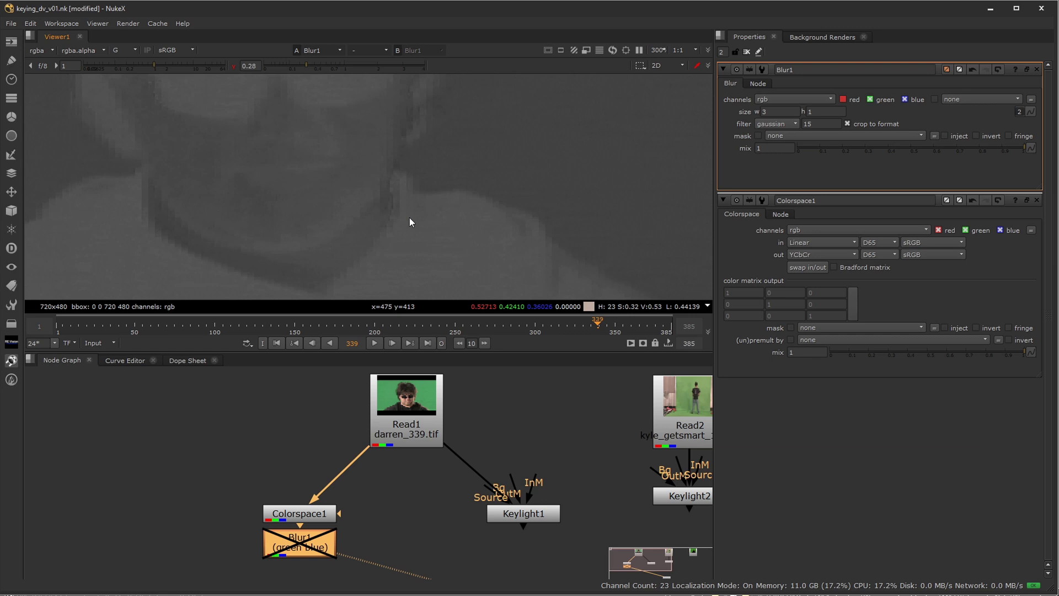
pyautogui.press('d')
pyautogui.press('d')
pyautogui.press('d')
pyautogui.moveTo(171, 204); pyautogui.dragTo(365, 203, button='middle')
pyautogui.press('d')
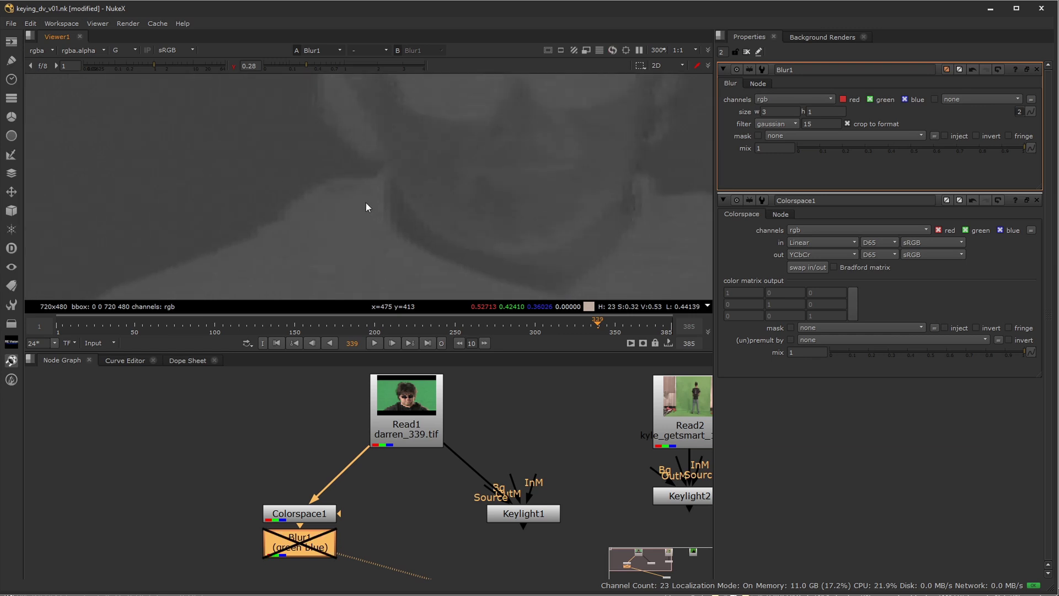
pyautogui.press('d')
pyautogui.press('d')
pyautogui.press('d')
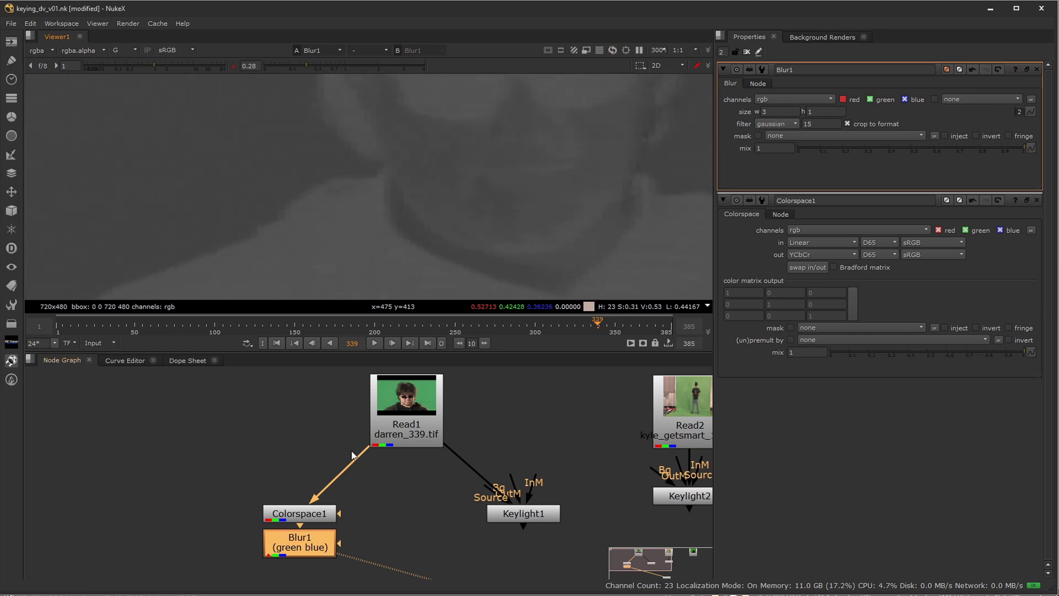
# Step: Compare the blue channel with Blur1 disabled and enabled around the chin, collar and both shoulders
pyautogui.press('b')
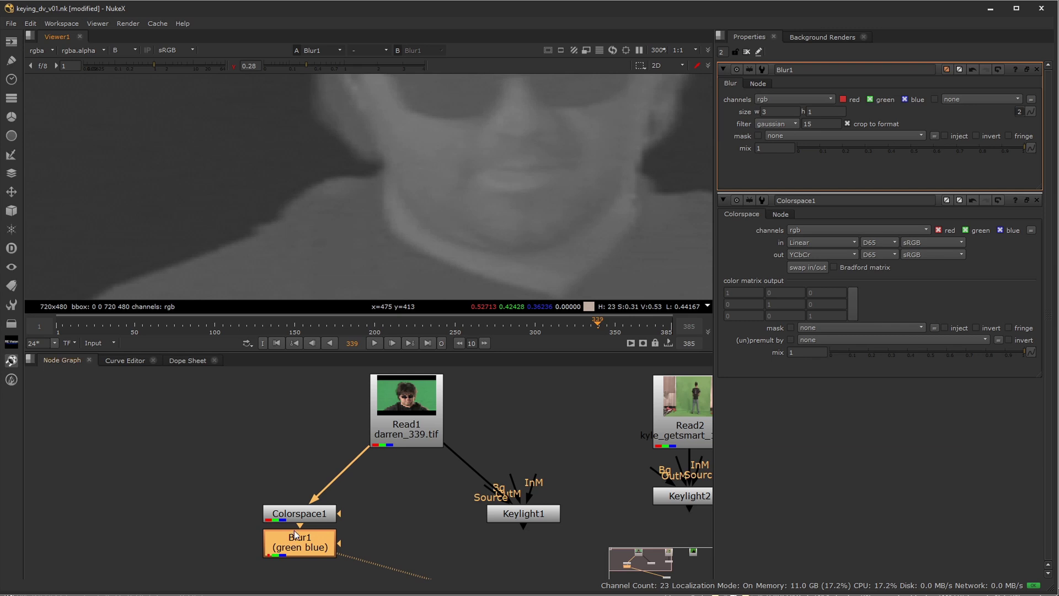
pyautogui.press('d')
pyautogui.press('d')
pyautogui.press('d')
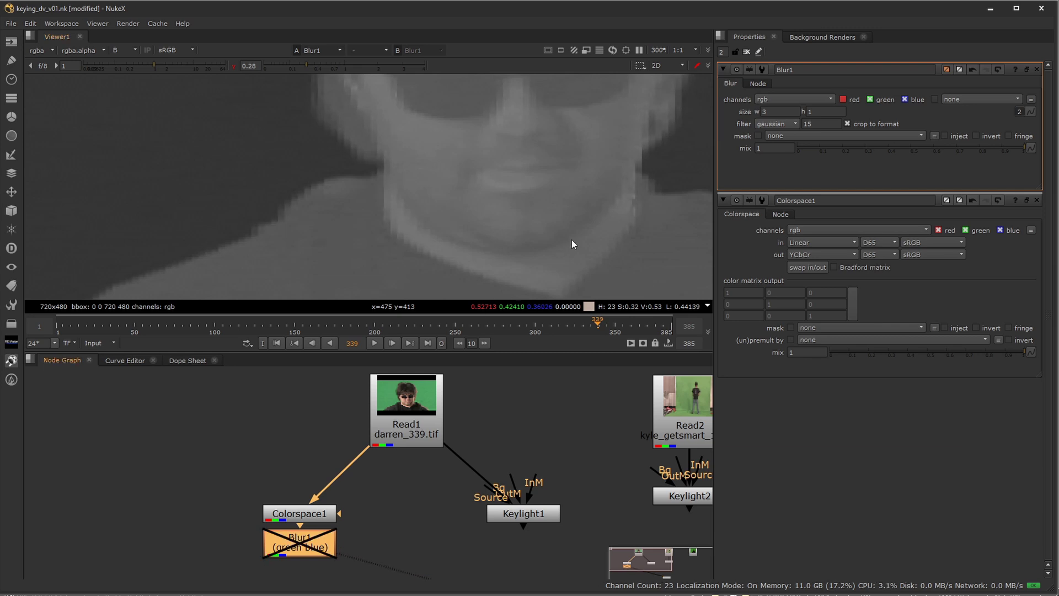
pyautogui.moveTo(572, 244); pyautogui.dragTo(520, 204, button='middle')
pyautogui.press('d')
pyautogui.press('d')
pyautogui.press('d')
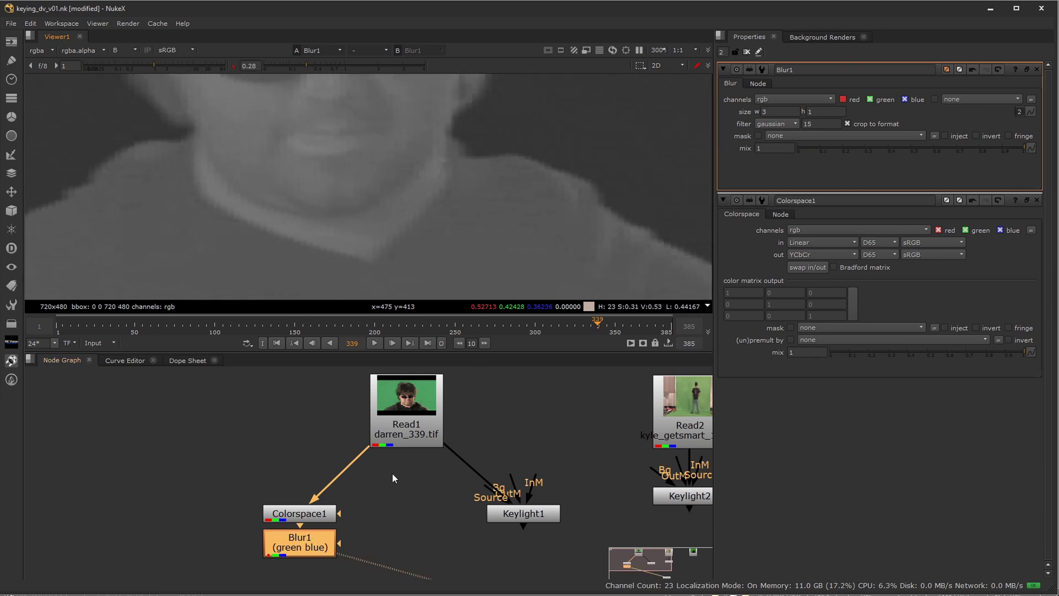
# Step: Return the viewer to full colour and reset its gamma to 1 with the whole frame in view
pyautogui.moveTo(360, 531); pyautogui.dragTo(364, 431, button='middle')
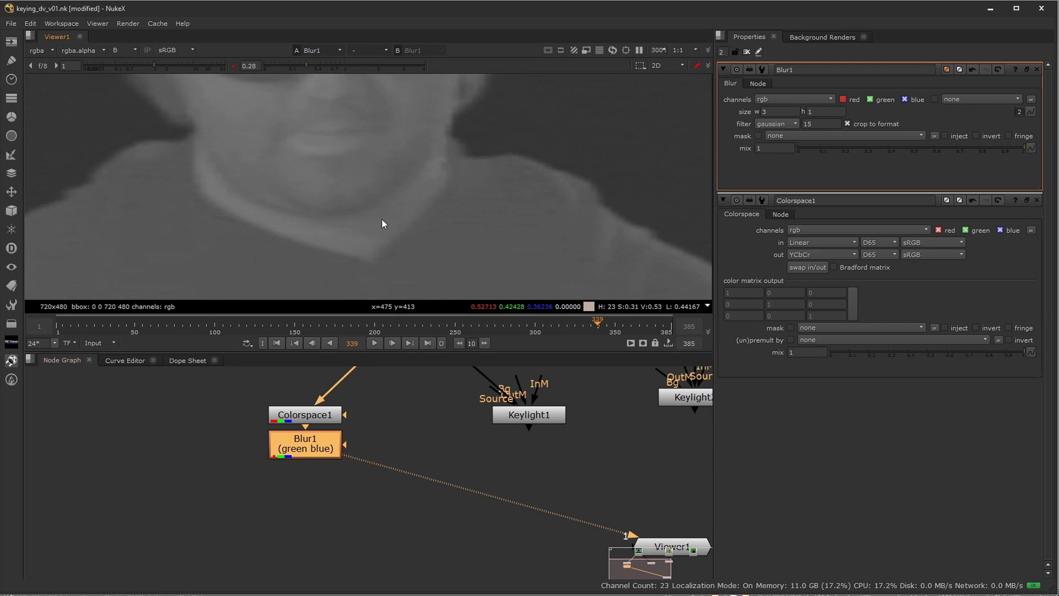
pyautogui.press('b')
pyautogui.scroll(-5, 385, 210)
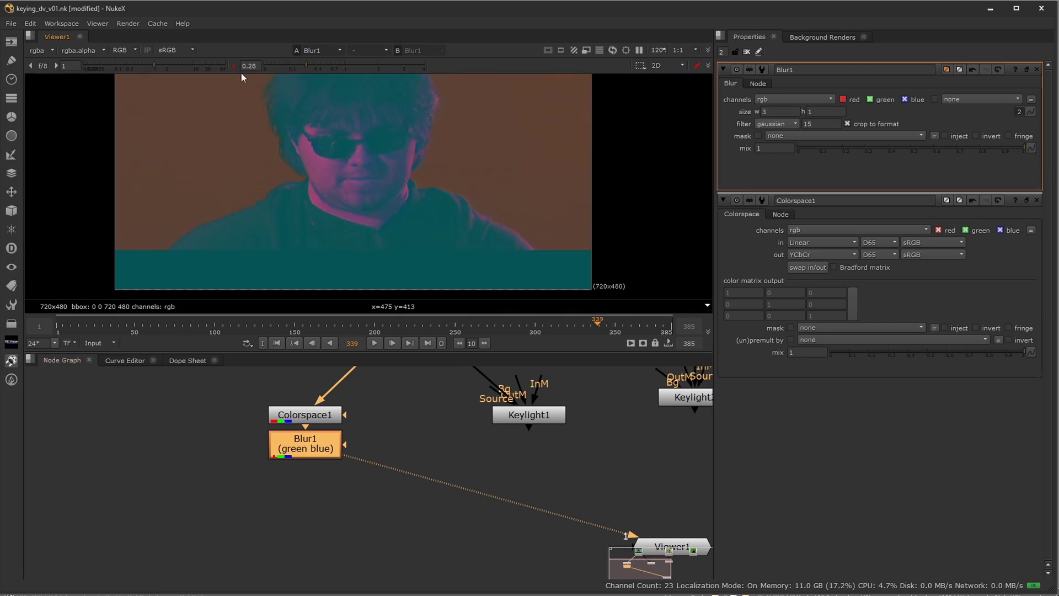
pyautogui.click(233, 65)
pyautogui.moveTo(393, 116); pyautogui.dragTo(398, 153, button='middle')
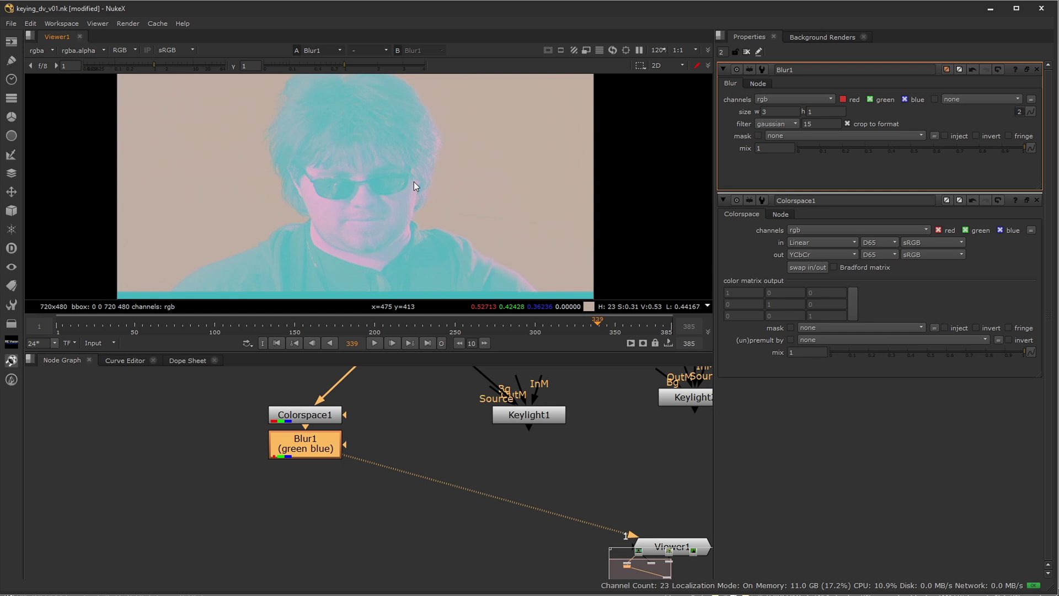
pyautogui.scroll(-1, 413, 181)
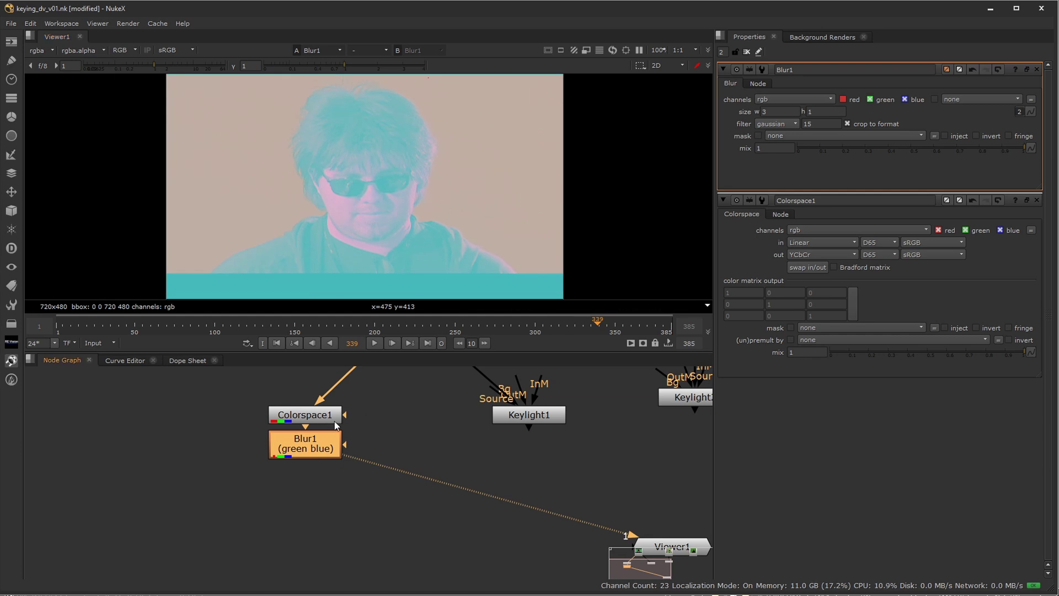
# Step: Add a second Colorspace node after Blur1 and set its input to YCbCr, keeping the output Linear
pyautogui.doubleClick(311, 417)
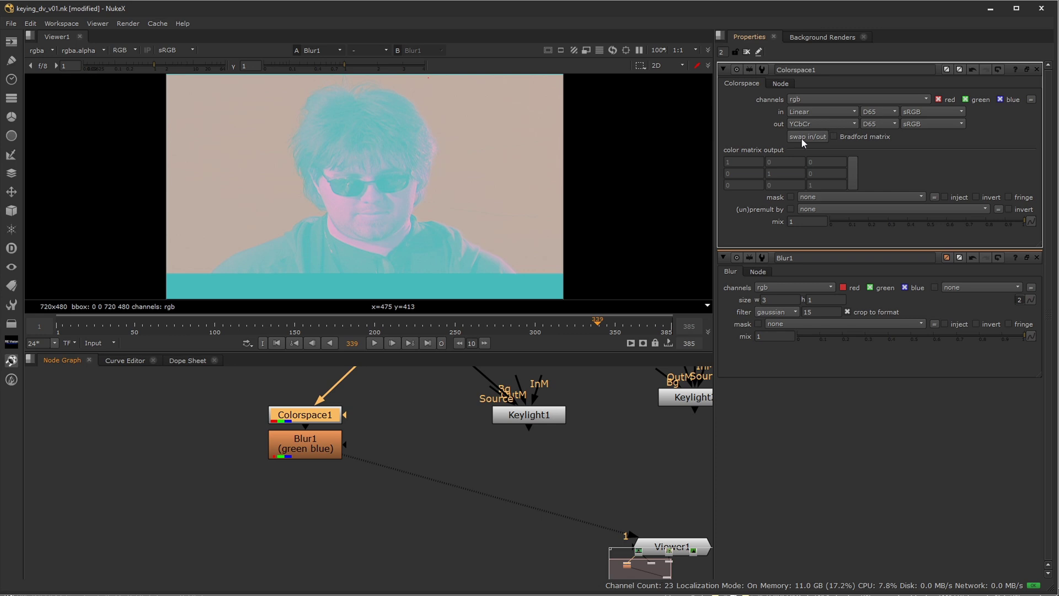
pyautogui.click(317, 449)
pyautogui.press('Tab')
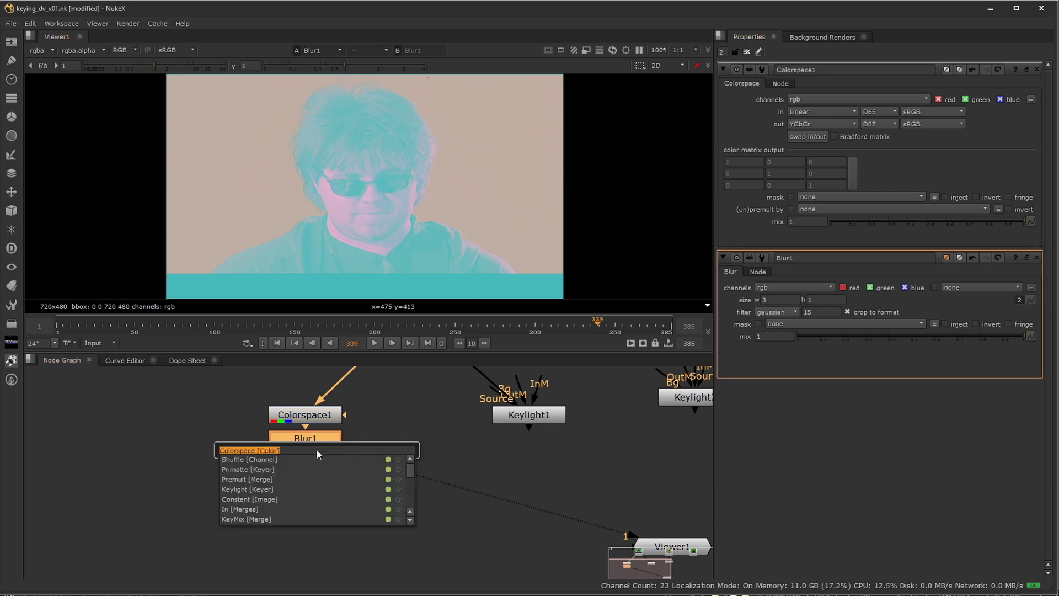
pyautogui.write('color')
pyautogui.press('Return')
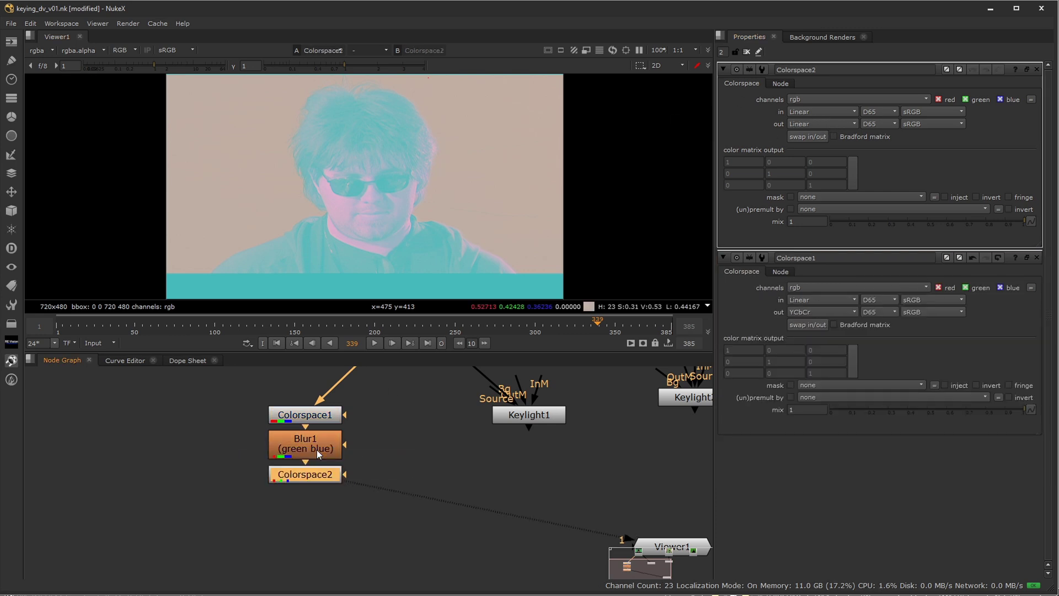
pyautogui.click(805, 108)
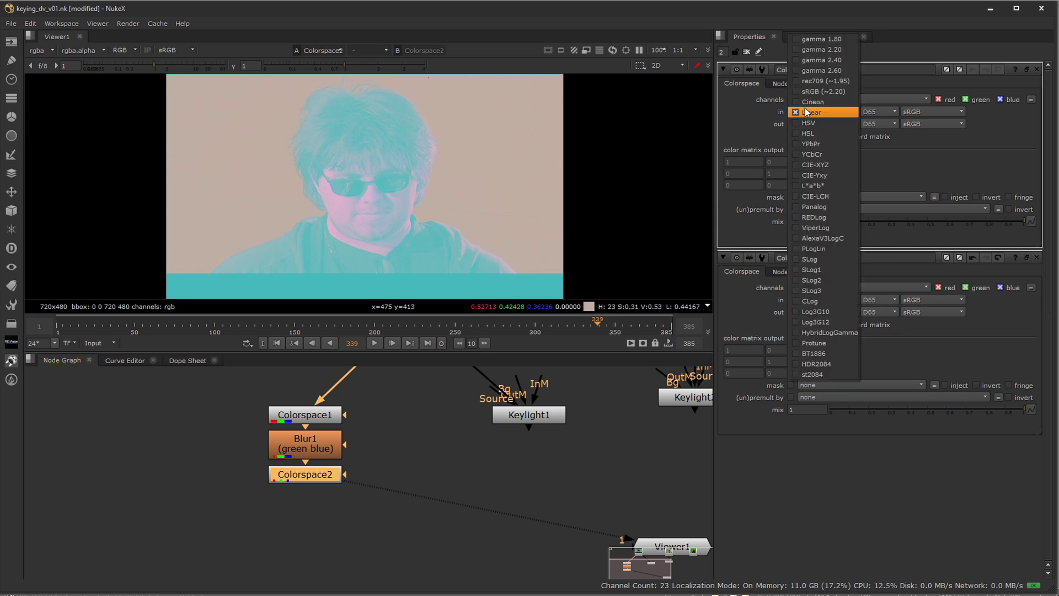
pyautogui.click(816, 147)
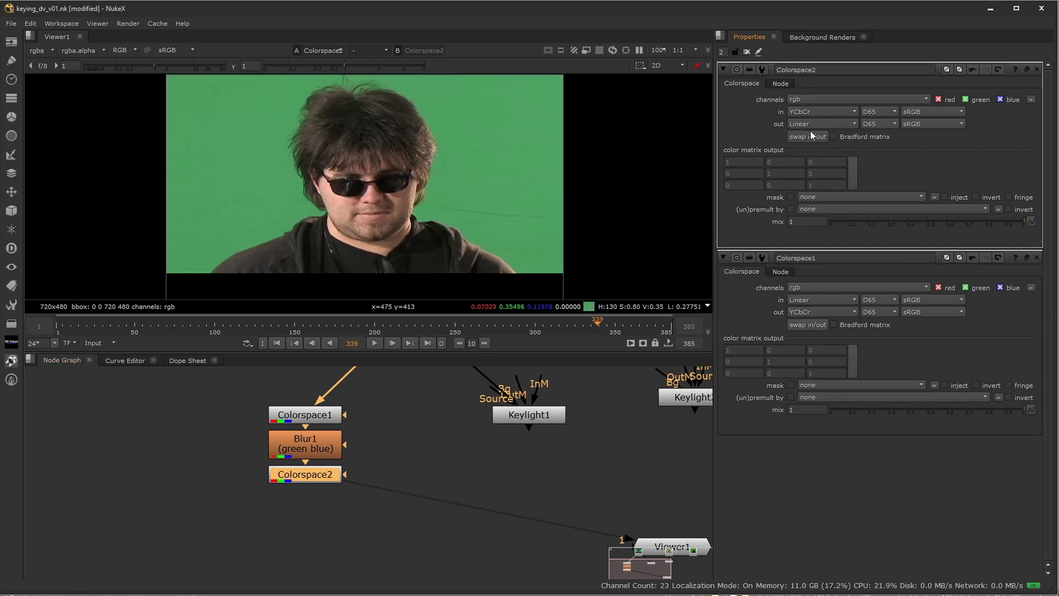
# Step: Review the in and out settings of Colorspace1 and Colorspace2, plus Blur1's channels and its width and height sizes
pyautogui.doubleClick(317, 421)
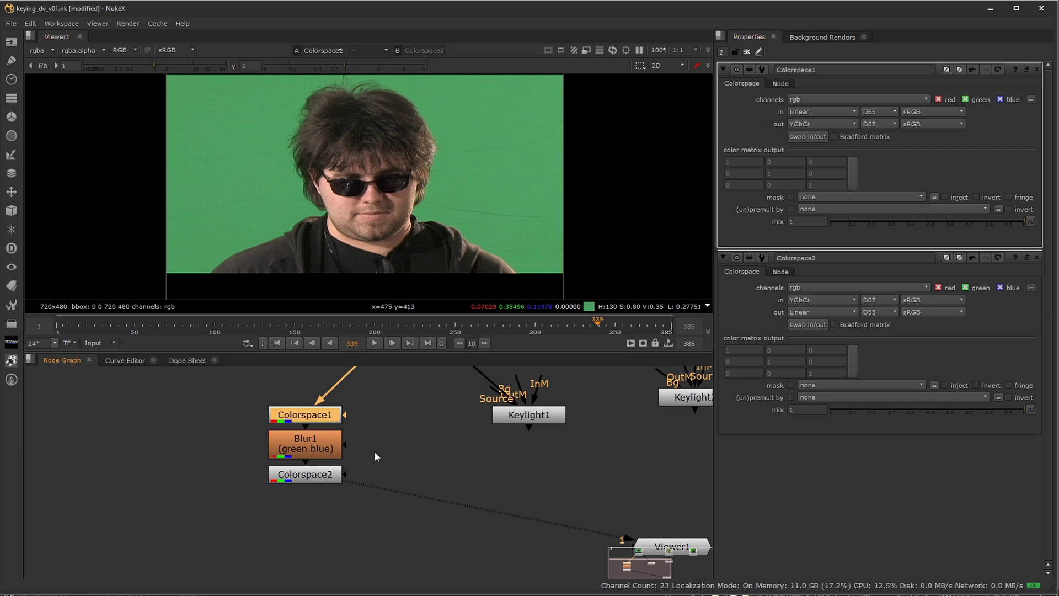
pyautogui.doubleClick(318, 475)
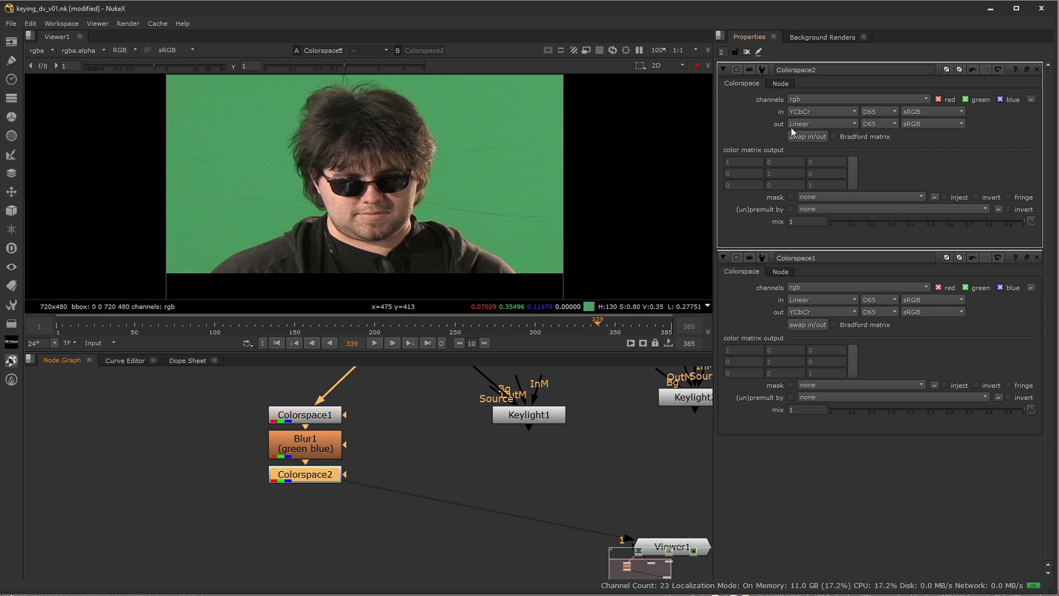
pyautogui.doubleClick(321, 421)
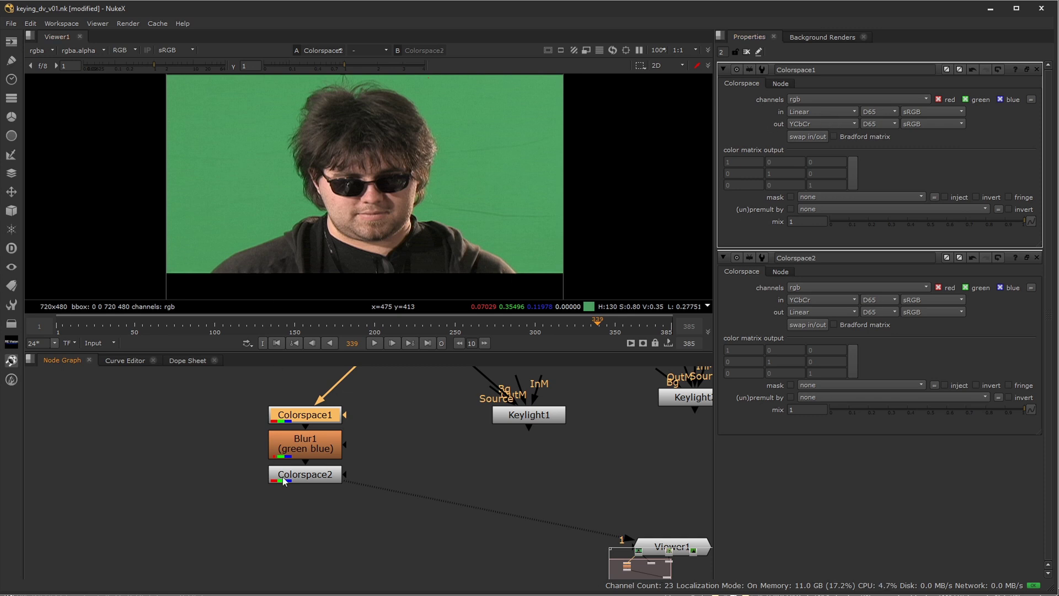
pyautogui.doubleClick(298, 480)
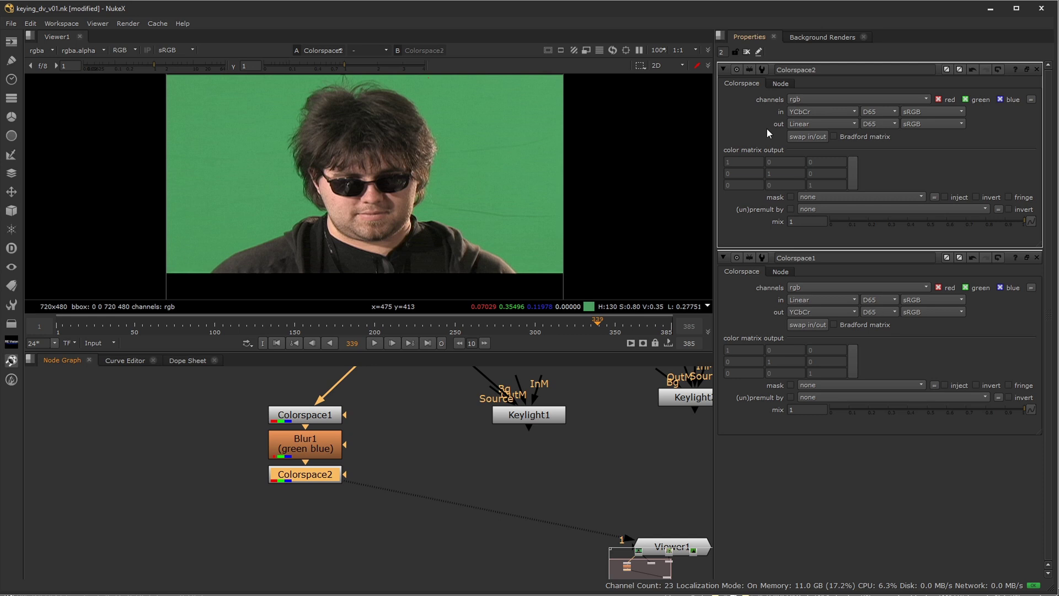
pyautogui.doubleClick(329, 446)
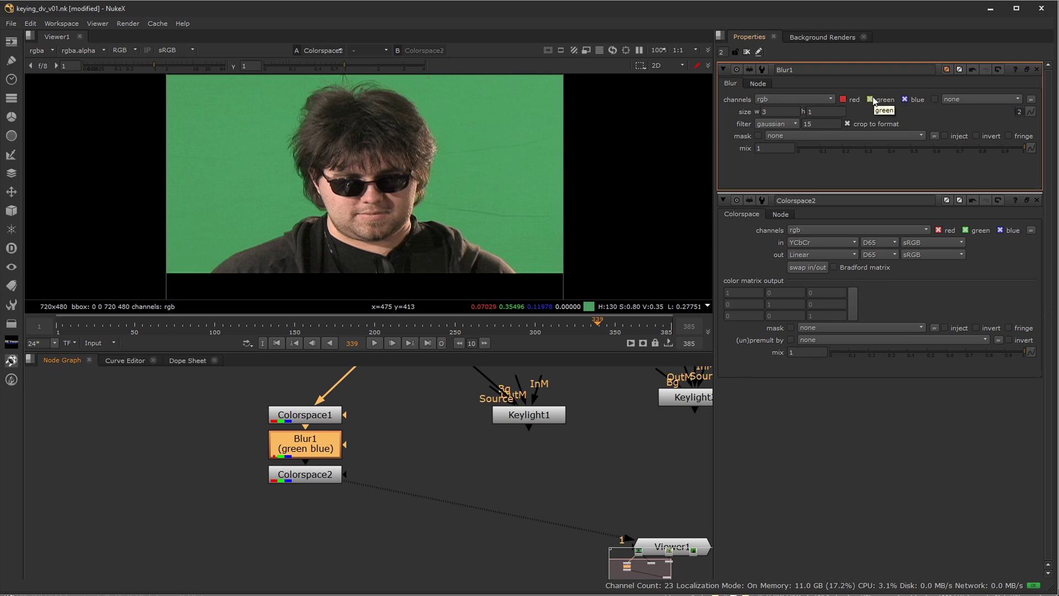
pyautogui.click(811, 100)
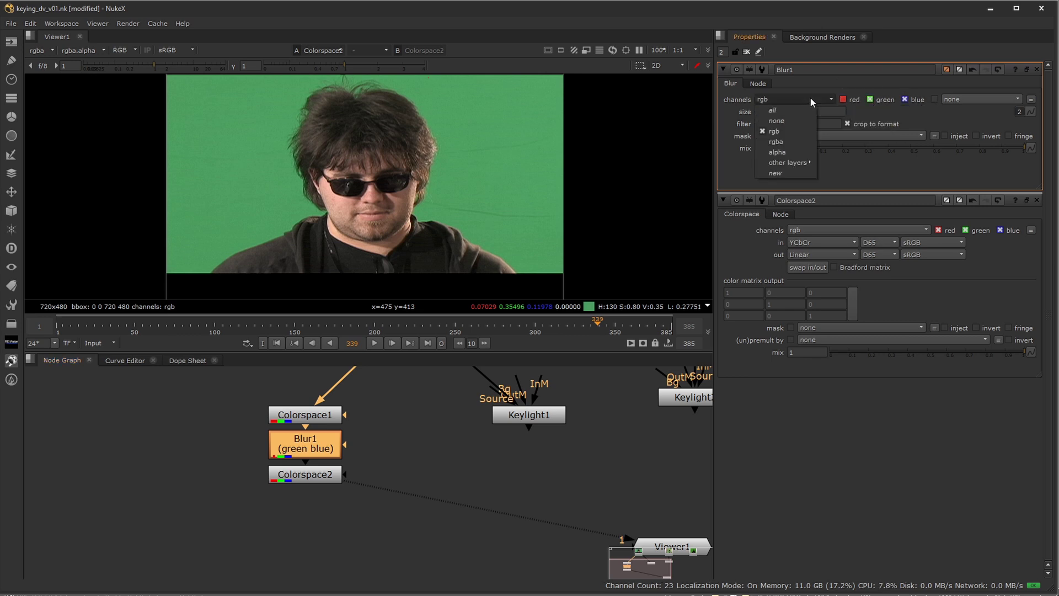
pyautogui.click(797, 132)
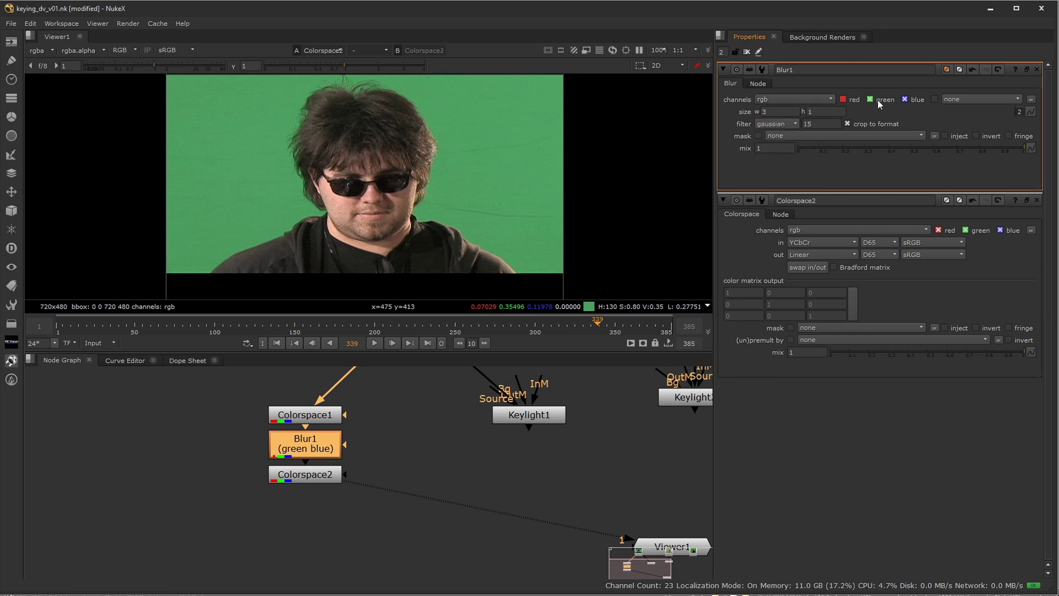
pyautogui.click(789, 111)
pyautogui.click(829, 116)
# Step: View the Colorspace2 output, the original Read1 image and the Colorspace2 output again to compare them at full frame
pyautogui.click(315, 475)
pyautogui.press('1')
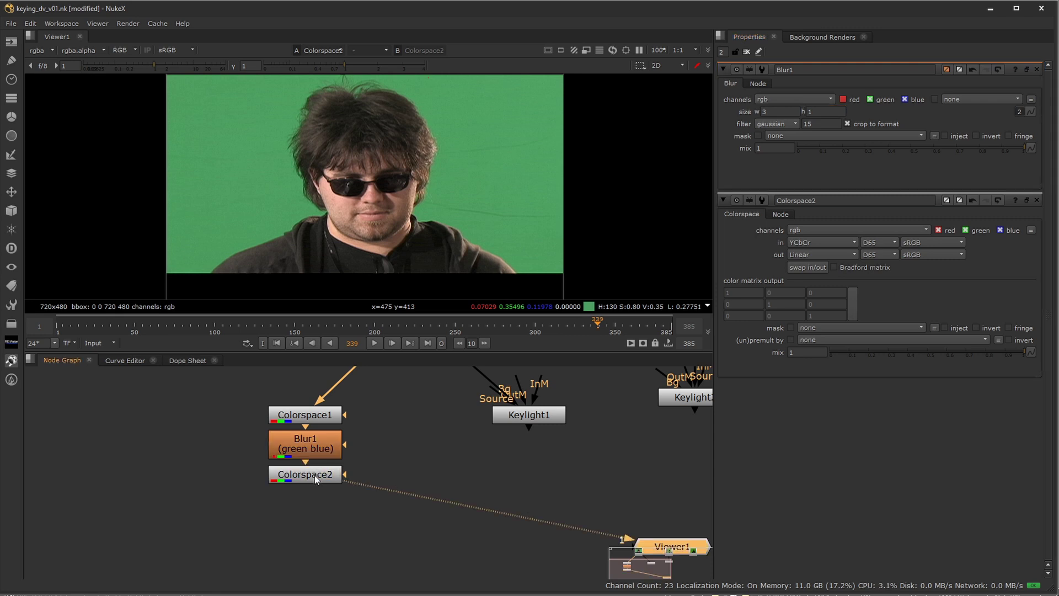
pyautogui.moveTo(386, 444); pyautogui.dragTo(374, 523, button='middle')
pyautogui.click(406, 413)
pyautogui.press('1')
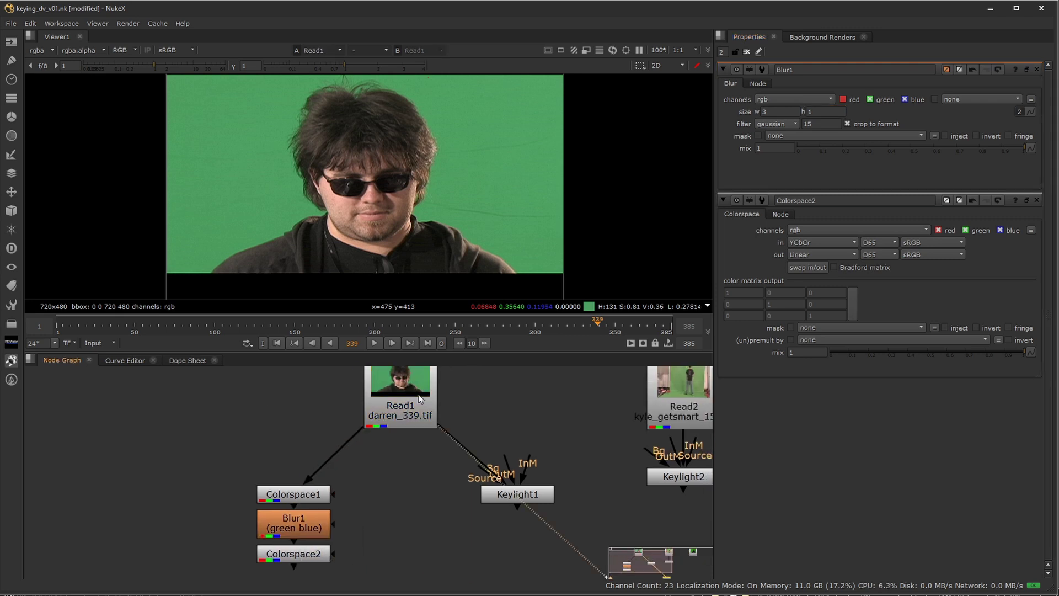
pyautogui.click(307, 555)
pyautogui.press('1')
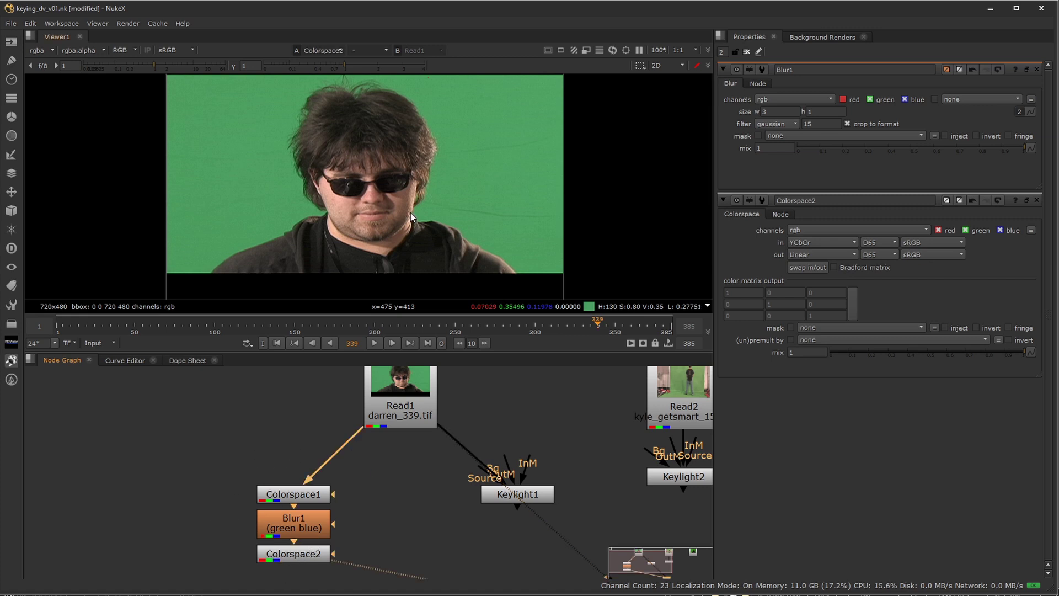
# Step: Maximize the viewer and compare Colorspace2 with Read1 up close at the hair and cheek edges, by switching inputs and with a wipe
pyautogui.press('space')
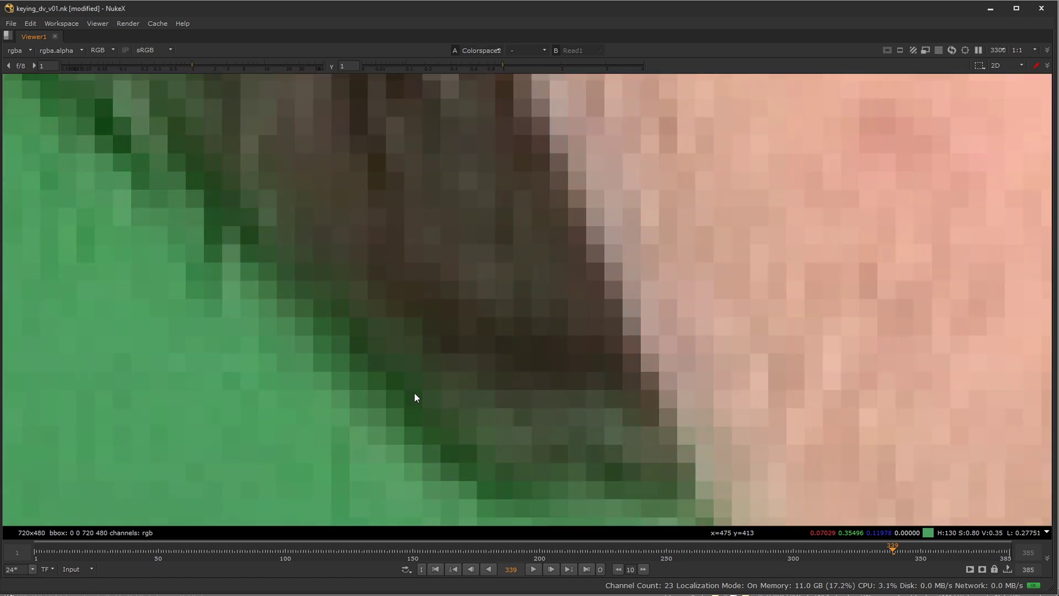
pyautogui.press('1')
pyautogui.press('2')
pyautogui.press('1')
pyautogui.press('2')
pyautogui.scroll(-3, 497, 323)
pyautogui.scroll(-4, 667, 296)
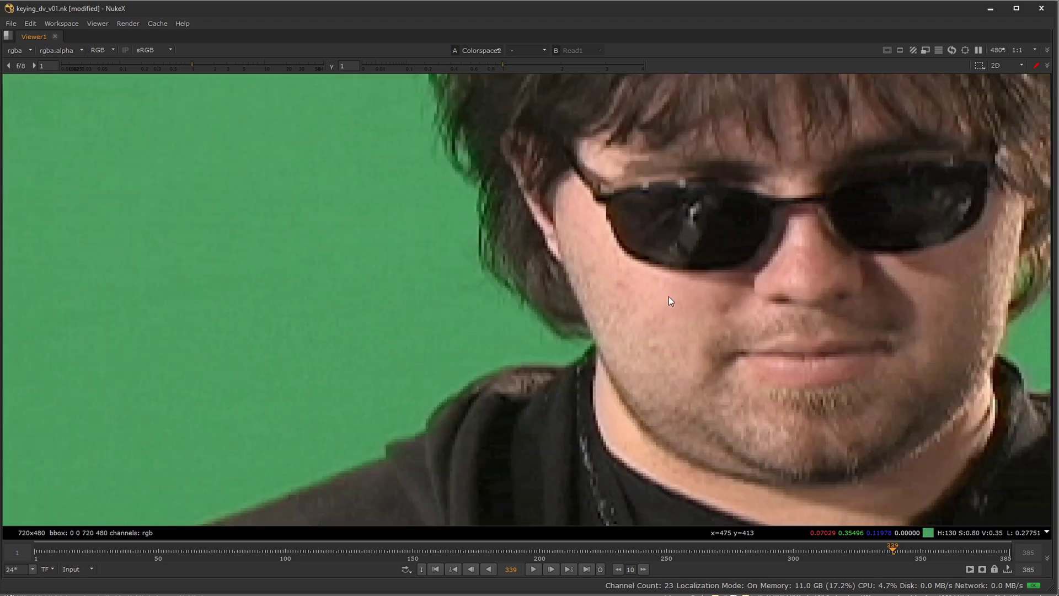
pyautogui.press('w')
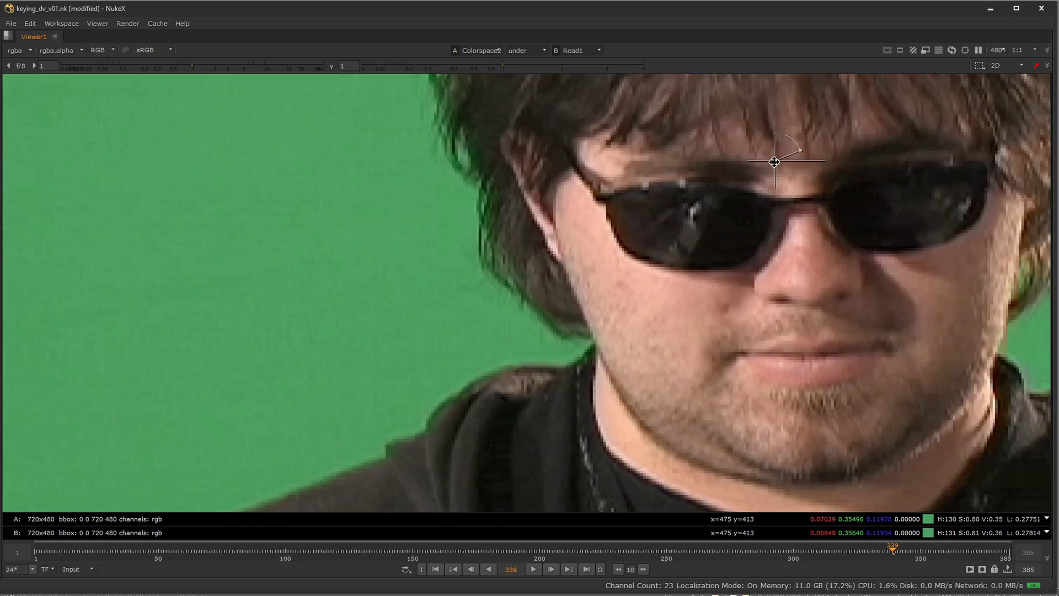
pyautogui.moveTo(775, 162); pyautogui.dragTo(605, 328)
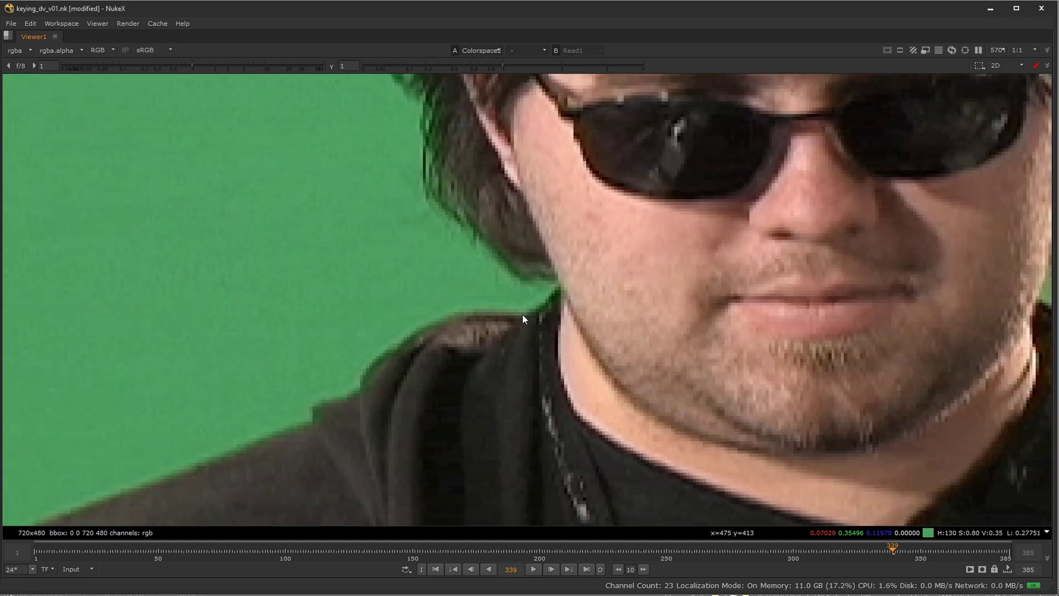
# Step: Show the red channel and compare Read1 with Colorspace2 along the shoulder edge against the green screen
pyautogui.press('r')
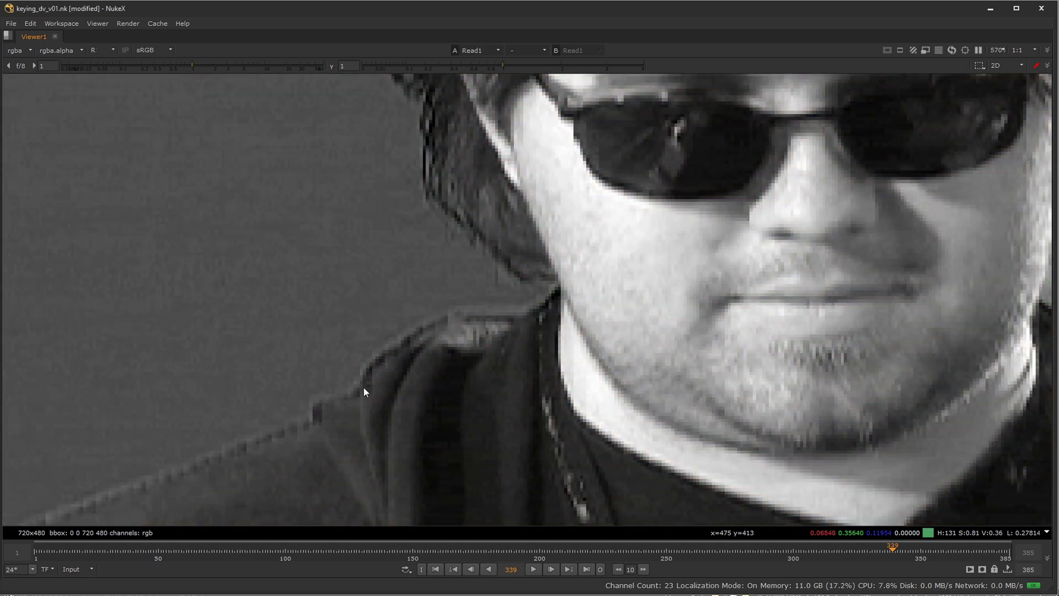
pyautogui.moveTo(263, 449); pyautogui.dragTo(450, 366, button='middle')
pyautogui.press('1')
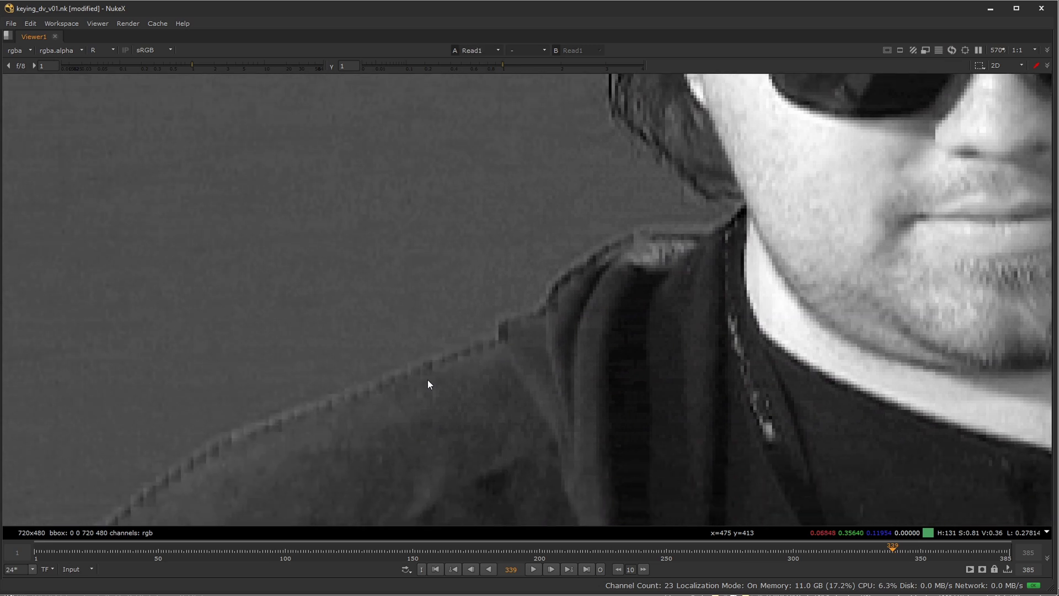
pyautogui.press('2')
pyautogui.press('1')
pyautogui.press('2')
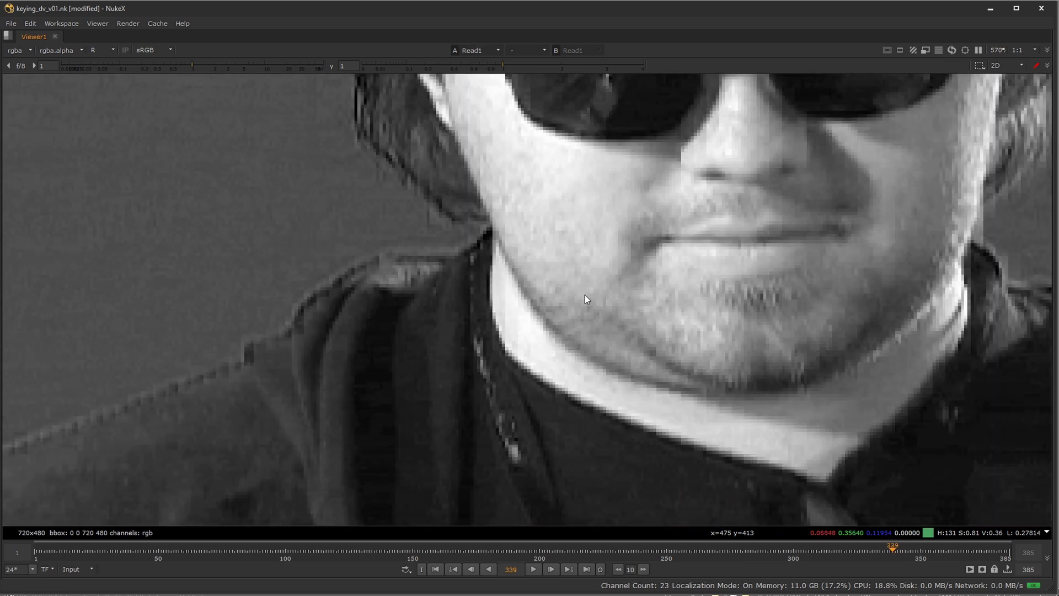
# Step: Compare the red channel of Read1 and Colorspace2 around the hair on both sides and the top of the head
pyautogui.moveTo(587, 300); pyautogui.dragTo(239, 291, button='middle')
pyautogui.moveTo(780, 110); pyautogui.dragTo(718, 276, button='middle')
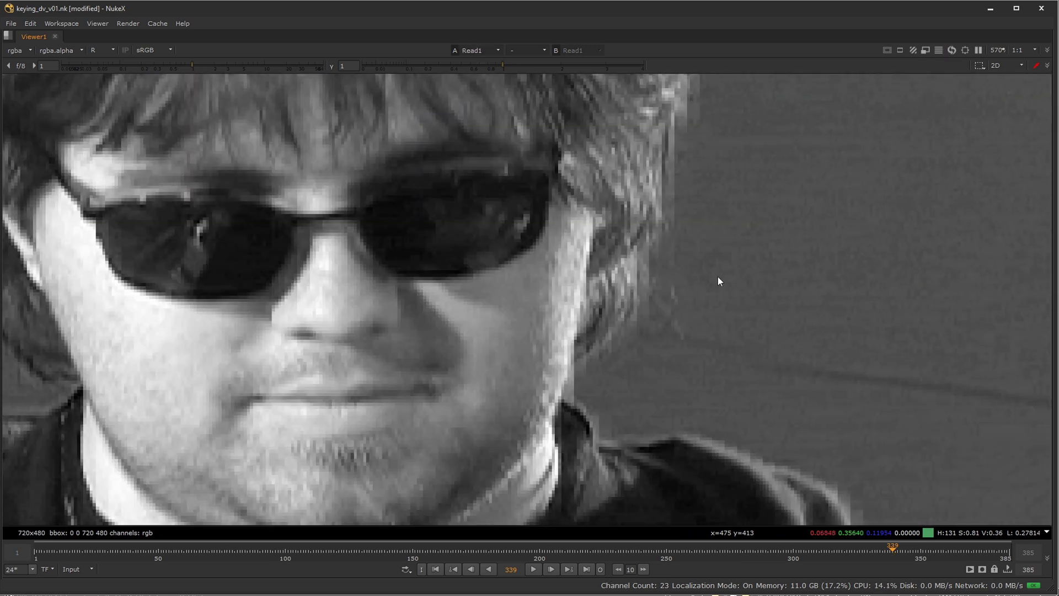
pyautogui.press('2')
pyautogui.moveTo(708, 220); pyautogui.dragTo(699, 409, button='middle')
pyautogui.press('1')
pyautogui.press('2')
pyautogui.moveTo(710, 180); pyautogui.dragTo(731, 349, button='middle')
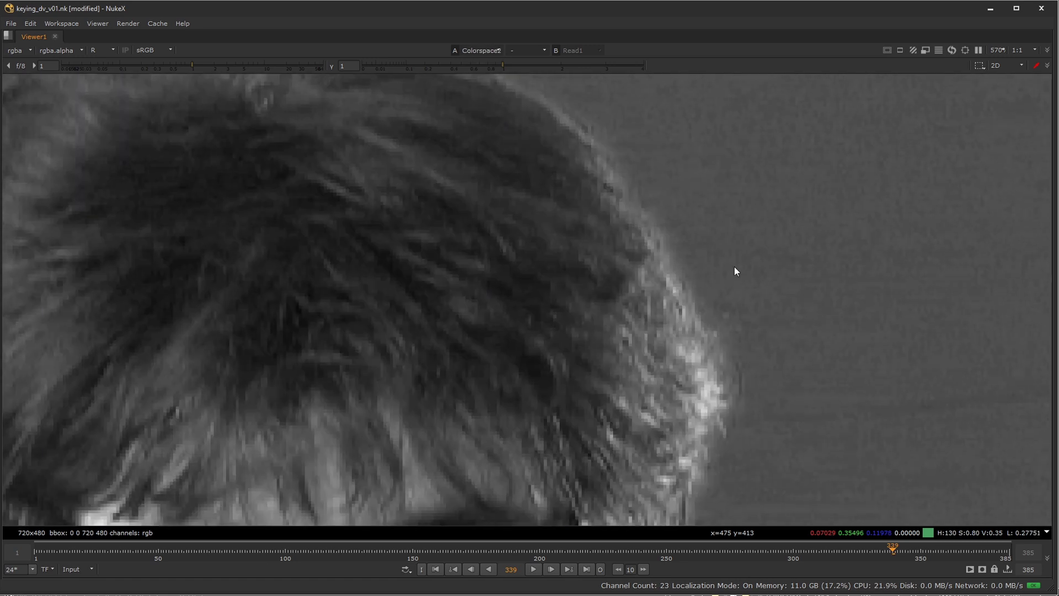
pyautogui.moveTo(289, 314); pyautogui.dragTo(768, 233, button='middle')
pyautogui.press('1')
pyautogui.press('2')
pyautogui.moveTo(564, 357); pyautogui.dragTo(529, 200, button='middle')
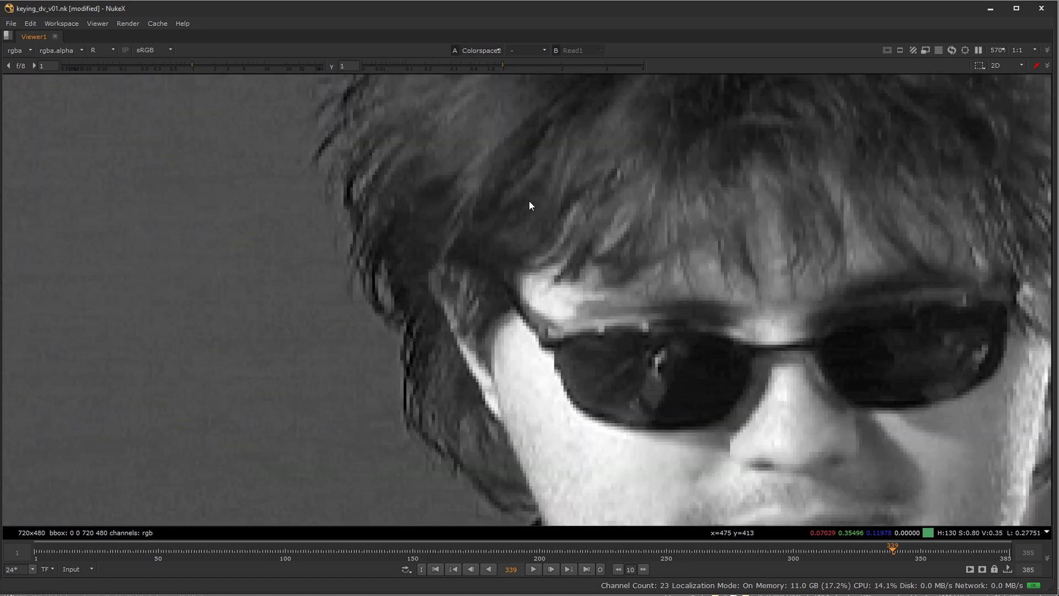
pyautogui.moveTo(524, 385); pyautogui.dragTo(514, 171, button='middle')
# Step: Restore the full panel layout, return the viewer to full colour and bring both Read branches into view in the node graph
pyautogui.press('space')
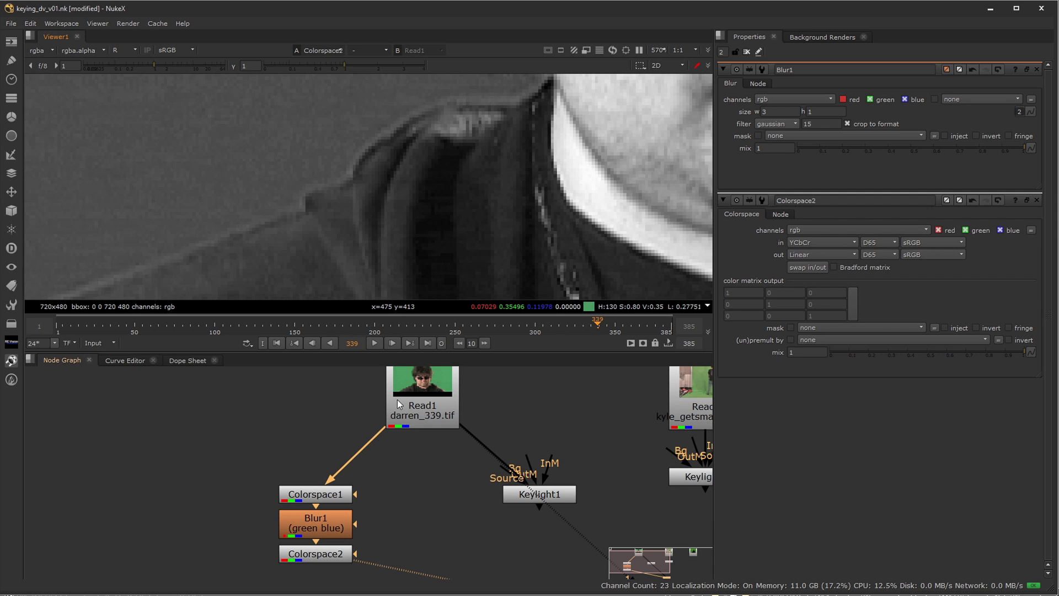
pyautogui.press('r')
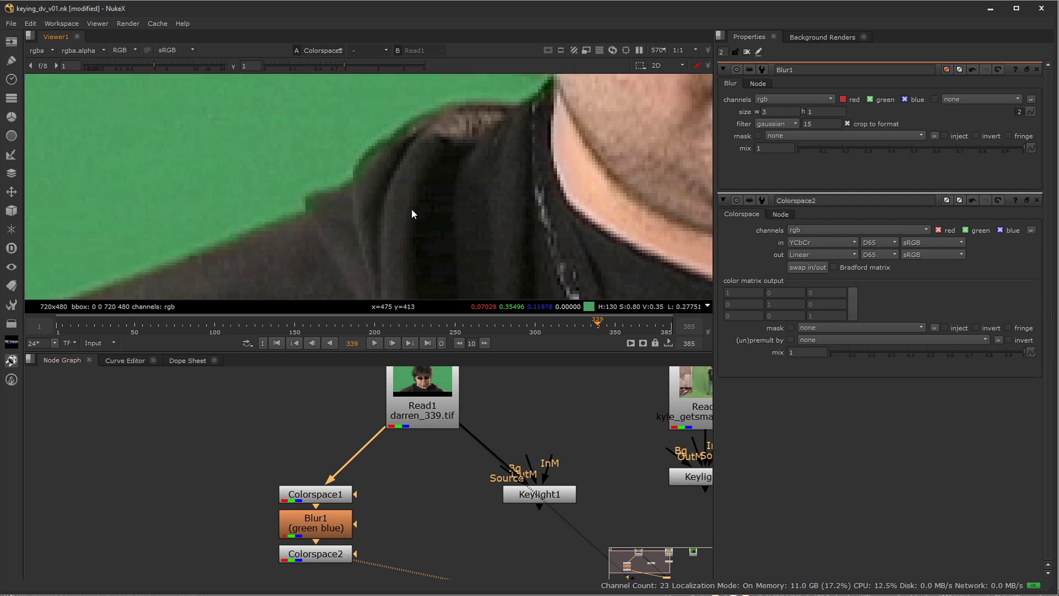
pyautogui.moveTo(584, 451); pyautogui.dragTo(531, 446, button='middle')
pyautogui.scroll(-2, 531, 447)
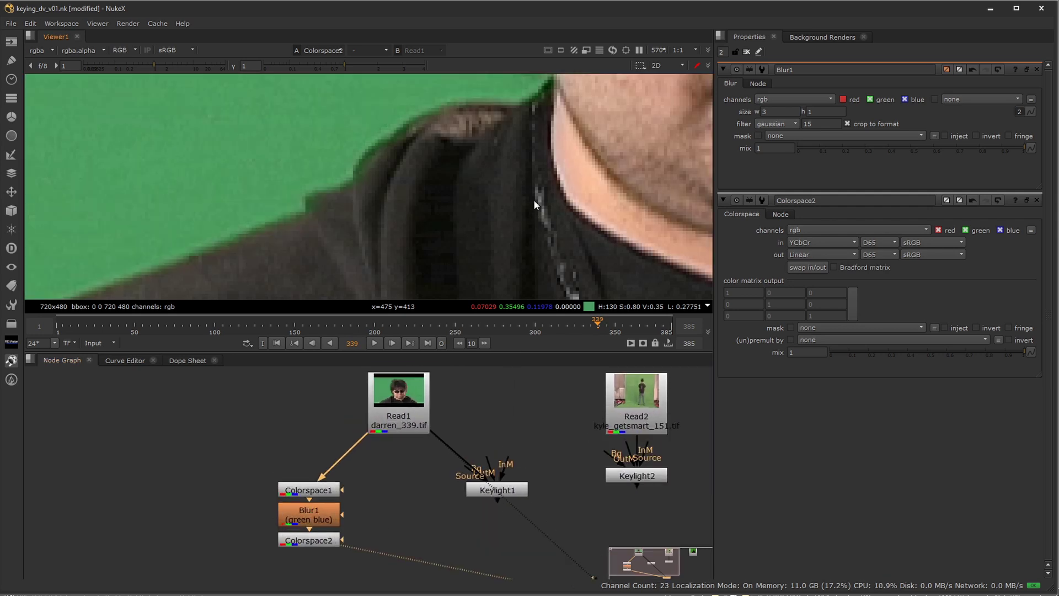
# Step: Duplicate Keylight1, place the copy beneath Colorspace2 and connect its Source input to Colorspace2
pyautogui.press('f')
pyautogui.scroll(2, 470, 225)
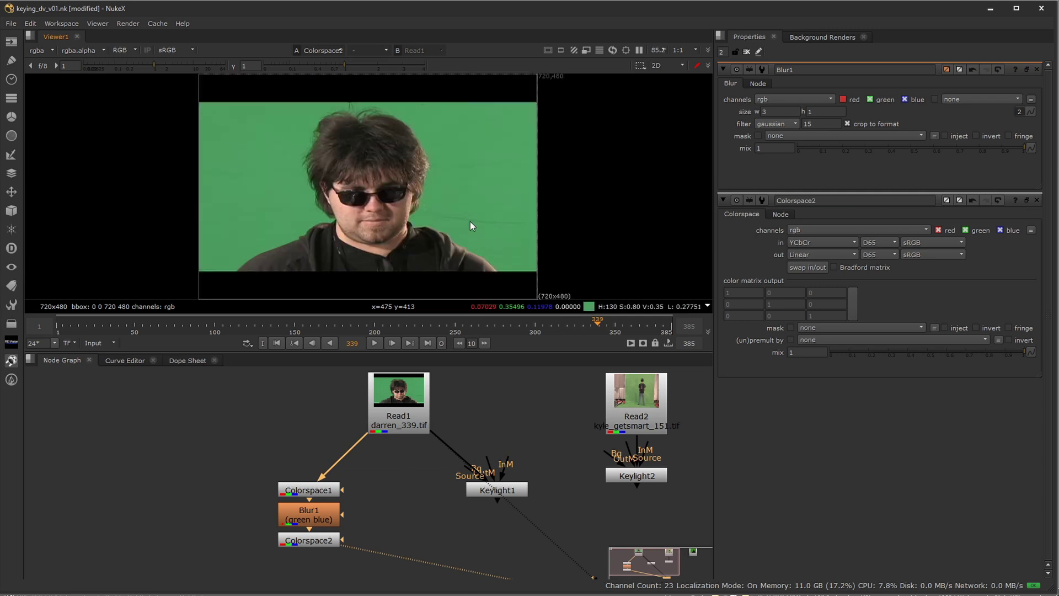
pyautogui.click(503, 487)
pyautogui.moveTo(465, 501); pyautogui.dragTo(478, 435, button='middle')
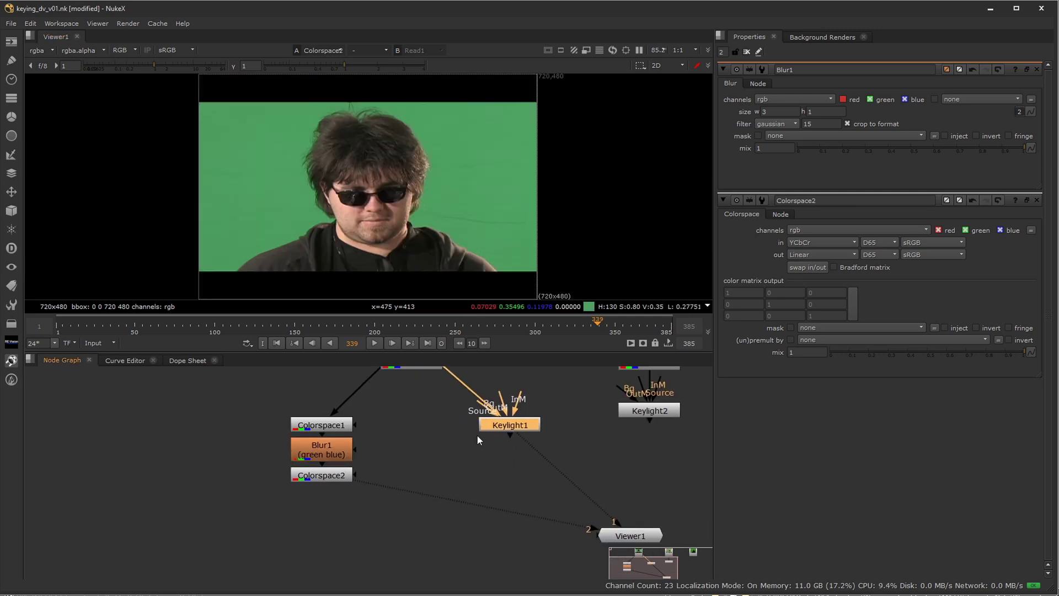
pyautogui.click(350, 520)
pyautogui.hotkey('ctrl', 'v')
pyautogui.moveTo(349, 519); pyautogui.dragTo(317, 552)
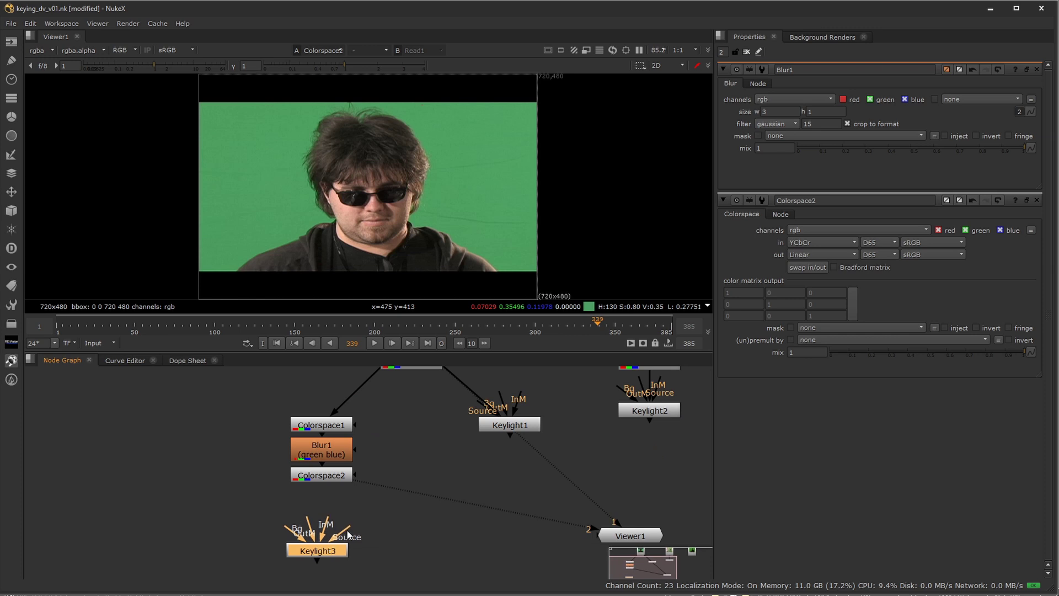
pyautogui.moveTo(334, 501); pyautogui.dragTo(329, 476)
pyautogui.moveTo(330, 555); pyautogui.dragTo(334, 551)
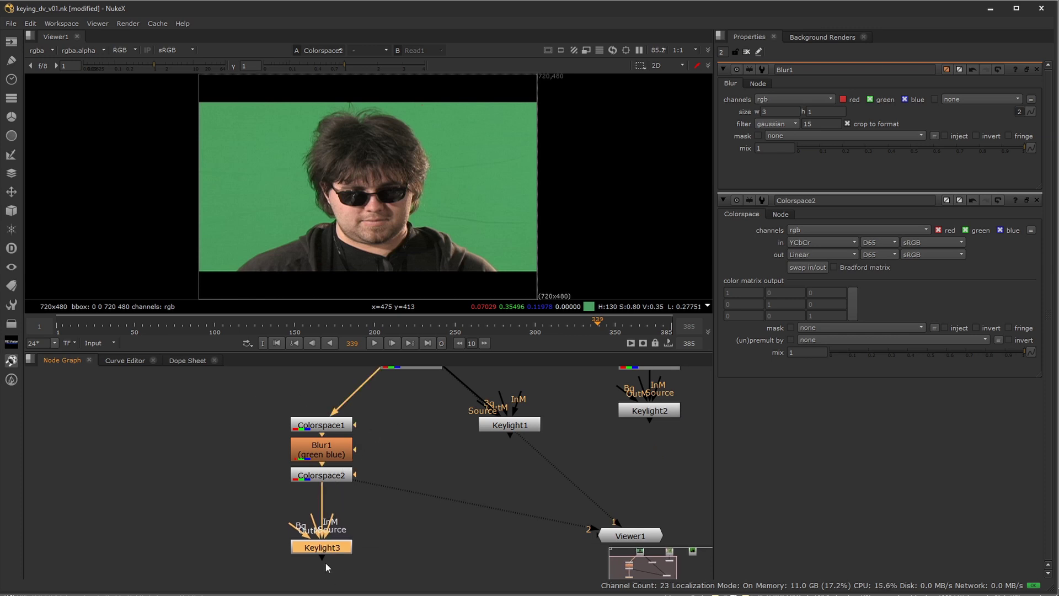
# Step: Send Keylight3 to viewer input 1 and Keylight1 to input 2, and inspect Keylight1's hair and shoulder edges in colour
pyautogui.press('1')
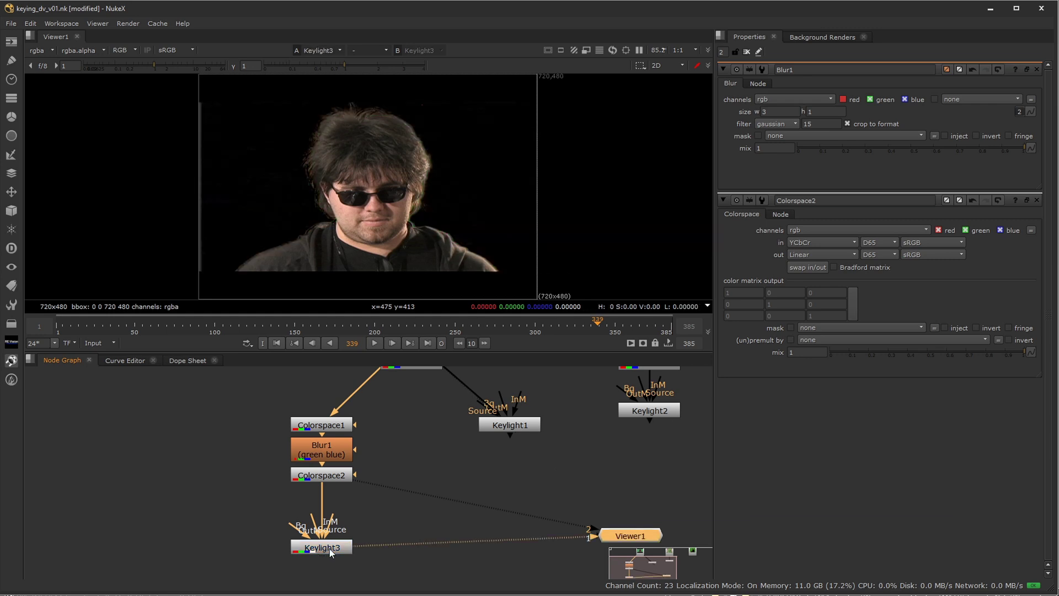
pyautogui.click(511, 423)
pyautogui.press('2')
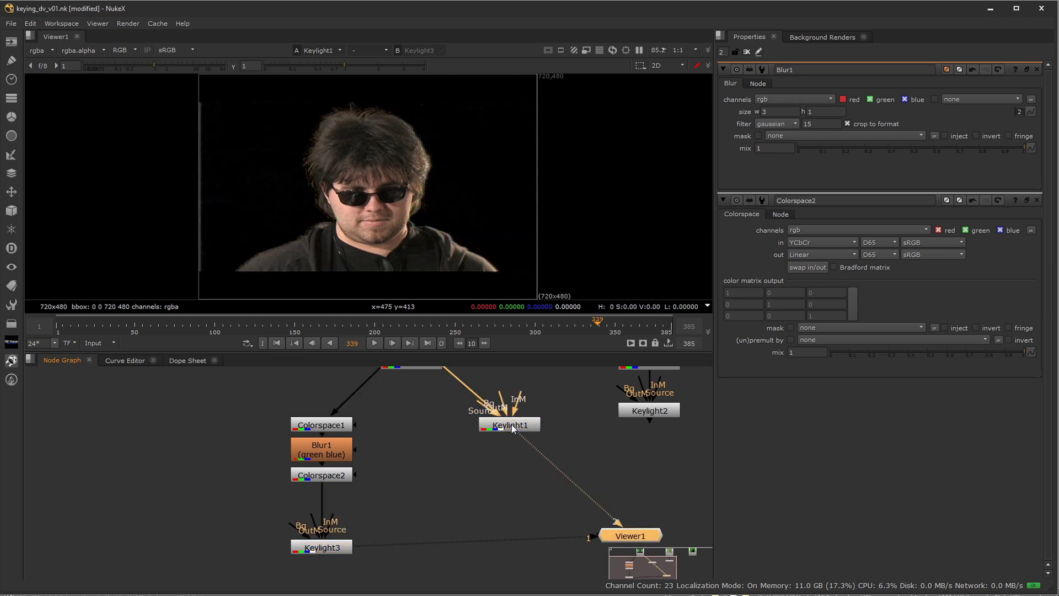
pyautogui.scroll(2, 467, 222)
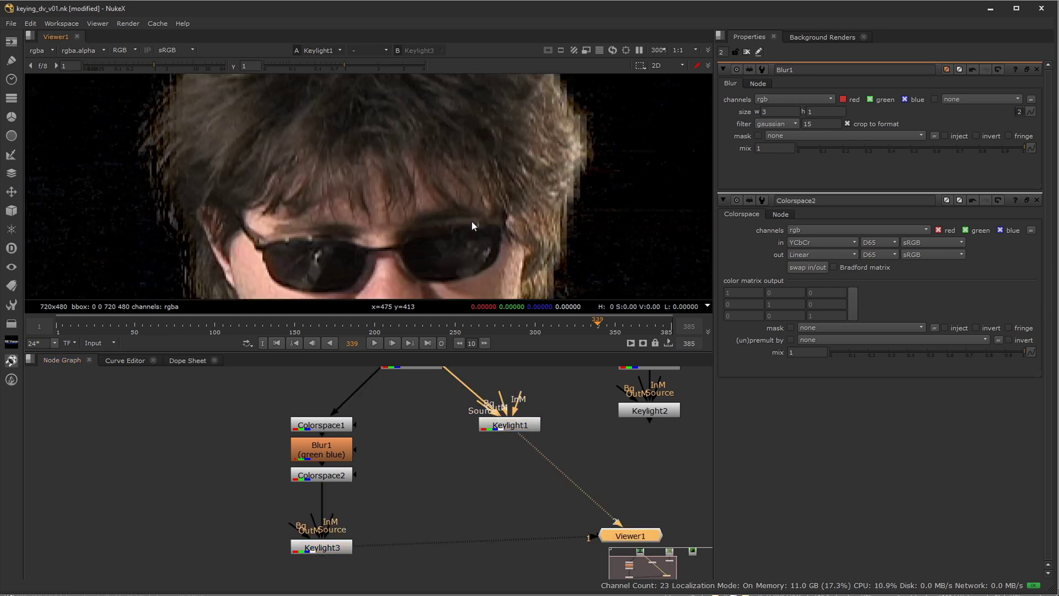
pyautogui.moveTo(471, 221); pyautogui.dragTo(414, 96, button='middle')
pyautogui.moveTo(491, 254); pyautogui.dragTo(333, 125, button='middle')
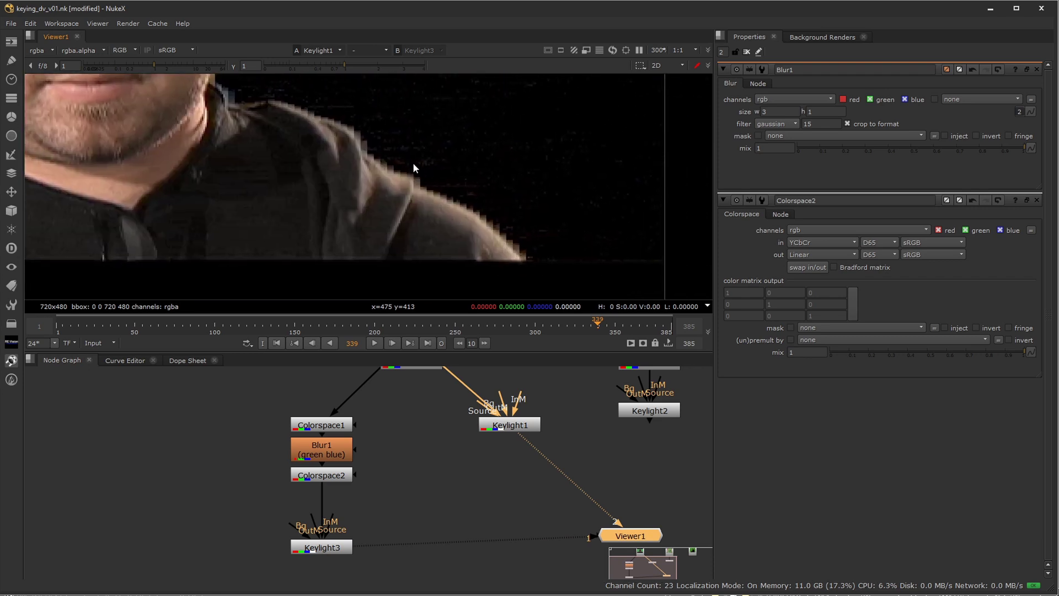
pyautogui.moveTo(413, 162); pyautogui.dragTo(445, 197, button='middle')
# Step: Show the alpha channel of Keylight1, check the matte with lowered viewer gamma, reset the gamma and examine the shoulder edge
pyautogui.press('a')
pyautogui.scroll(-3, 455, 197)
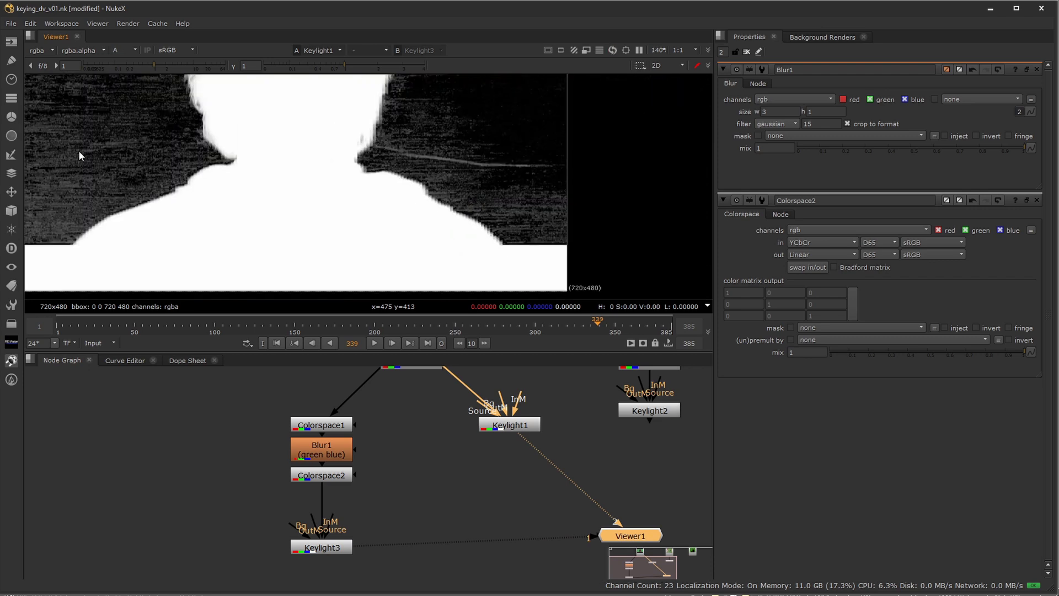
pyautogui.moveTo(345, 65); pyautogui.dragTo(246, 69)
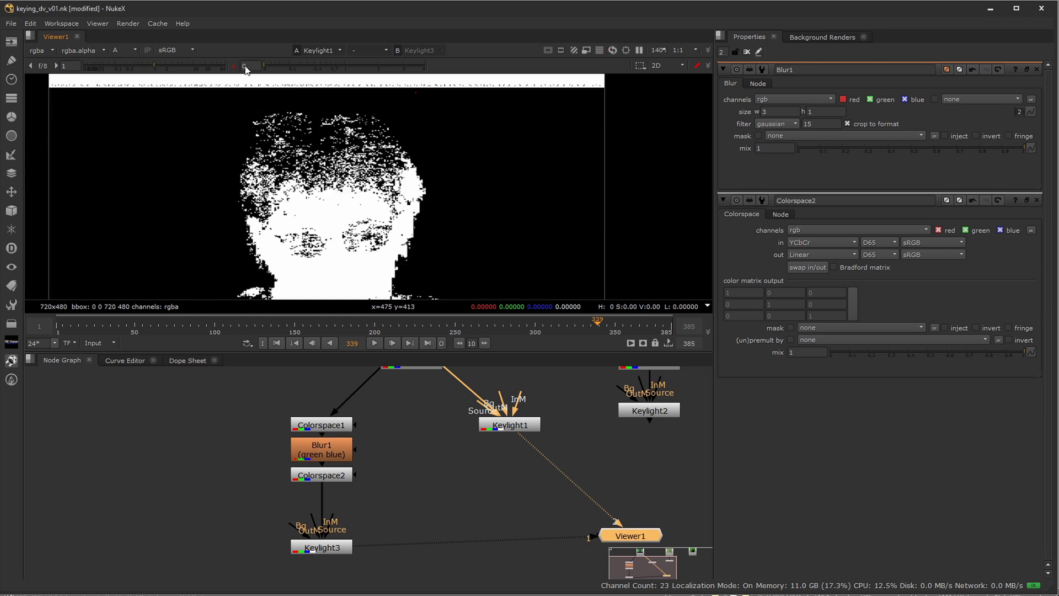
pyautogui.click(234, 67)
pyautogui.scroll(4, 419, 204)
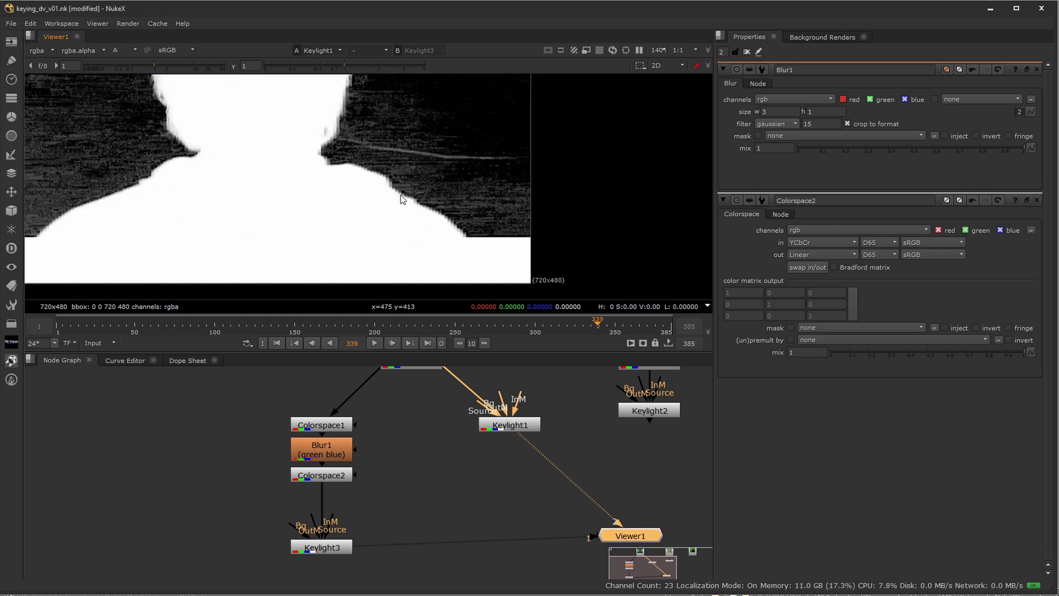
pyautogui.scroll(4, 411, 204)
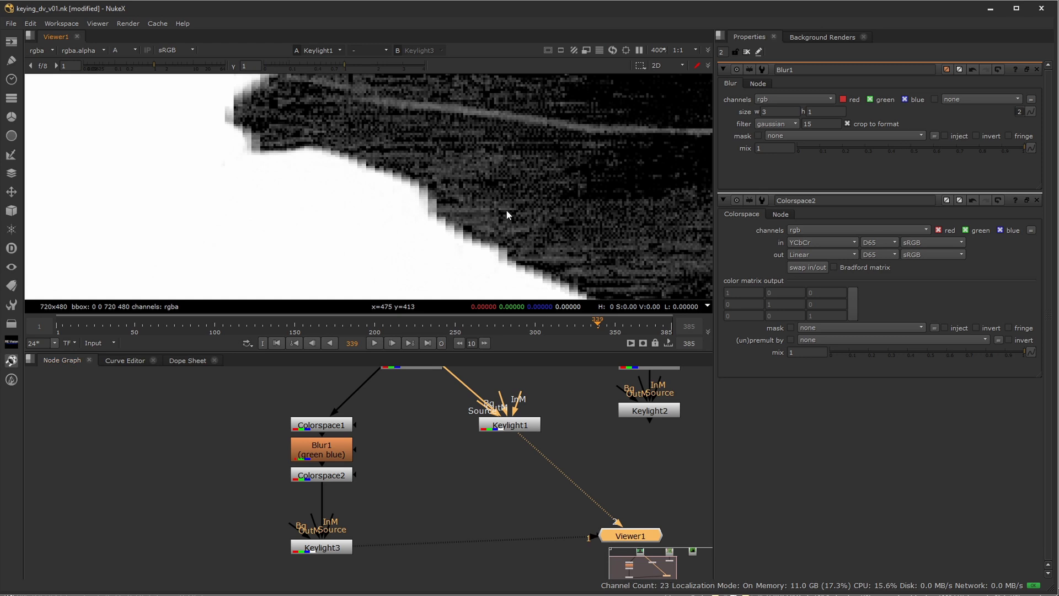
# Step: Compare the alpha mattes of Keylight3 and Keylight1 along both shoulder edges by switching viewer inputs
pyautogui.press('1')
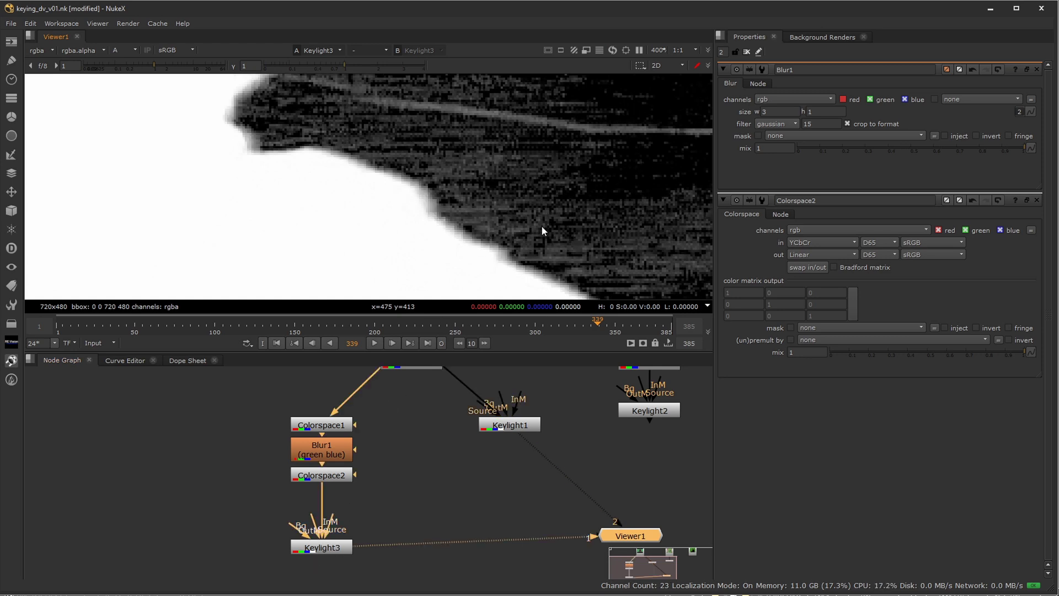
pyautogui.press('2')
pyautogui.moveTo(505, 446); pyautogui.dragTo(482, 512, button='middle')
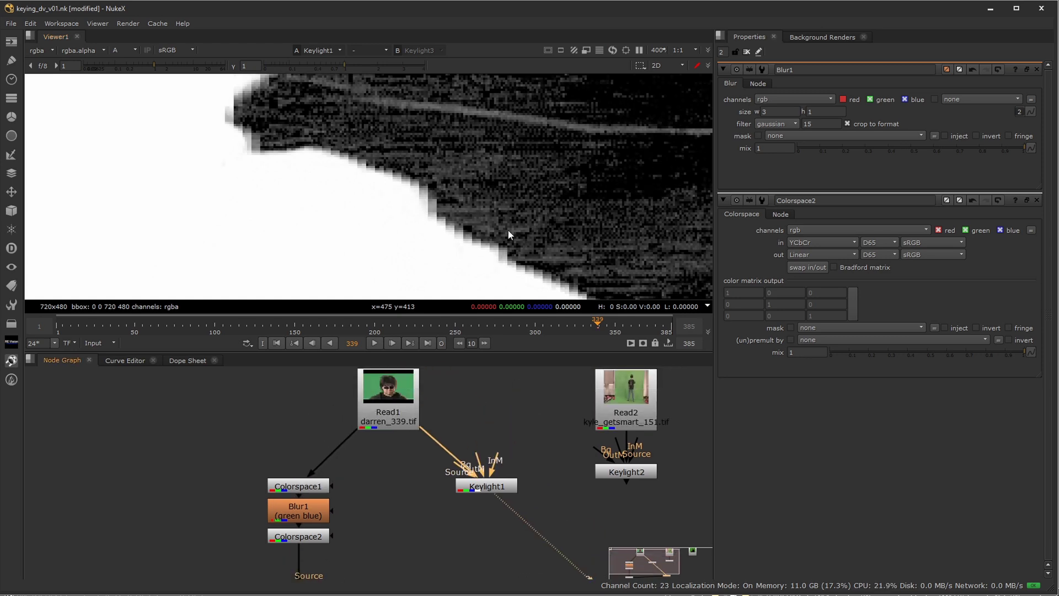
pyautogui.moveTo(507, 229); pyautogui.dragTo(521, 204, button='middle')
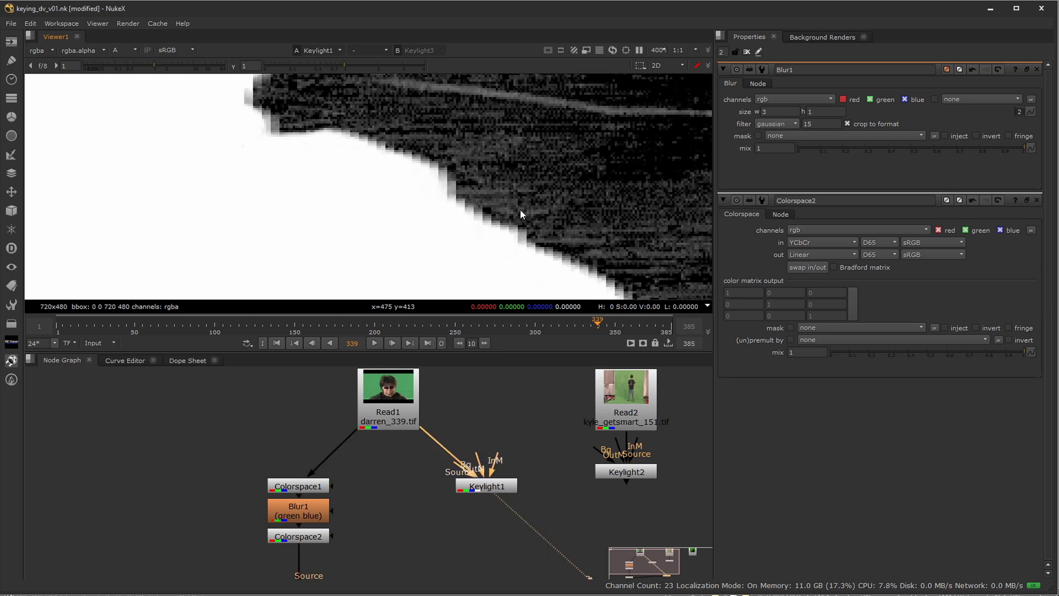
pyautogui.press('1')
pyautogui.press('2')
pyautogui.press('1')
pyautogui.moveTo(245, 214); pyautogui.dragTo(661, 213, button='middle')
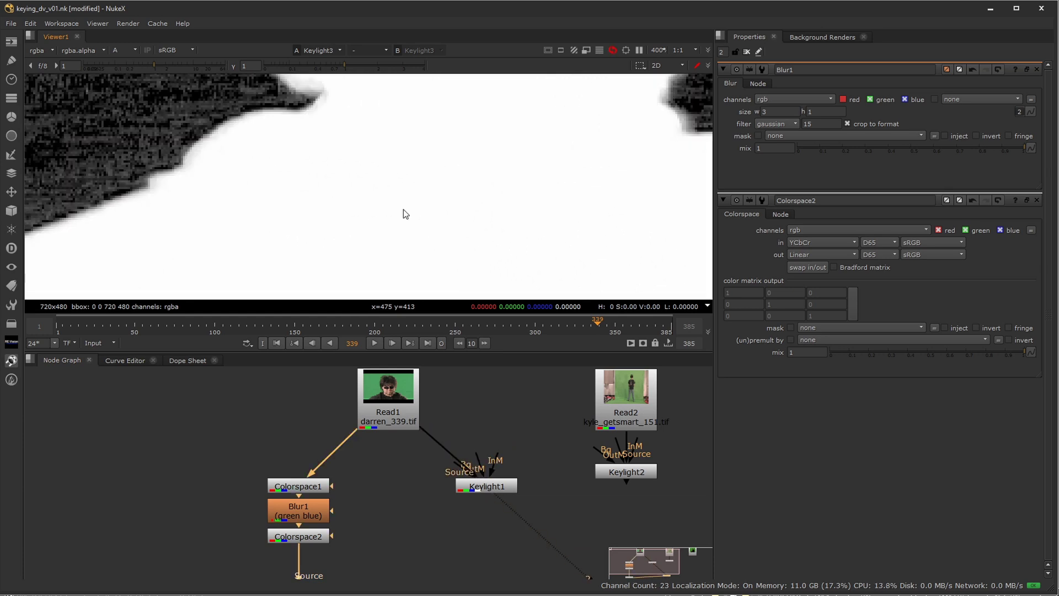
pyautogui.moveTo(267, 238)
pyautogui.mouseDown(button='middle')
pyautogui.moveTo(567, 184)
pyautogui.moveTo(276, 250)
pyautogui.mouseUp(button='middle')
pyautogui.moveTo(589, 148); pyautogui.dragTo(278, 179, button='middle')
pyautogui.moveTo(538, 197); pyautogui.dragTo(415, 165, button='middle')
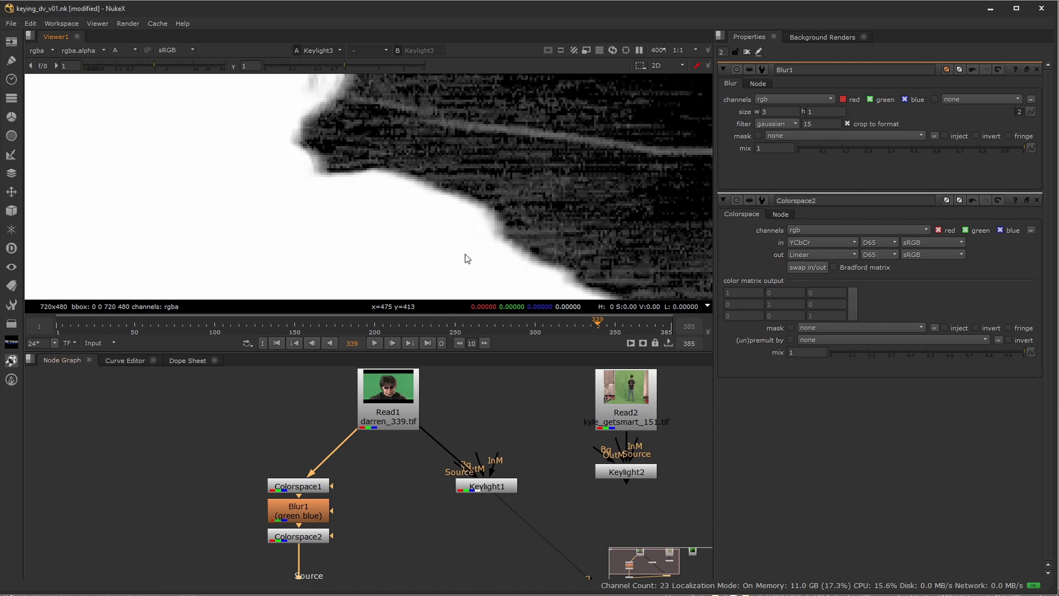
# Step: Fit the matte in the viewer, put Keylight1 on viewer input 1 and inspect its jagged shoulder edge
pyautogui.press('f')
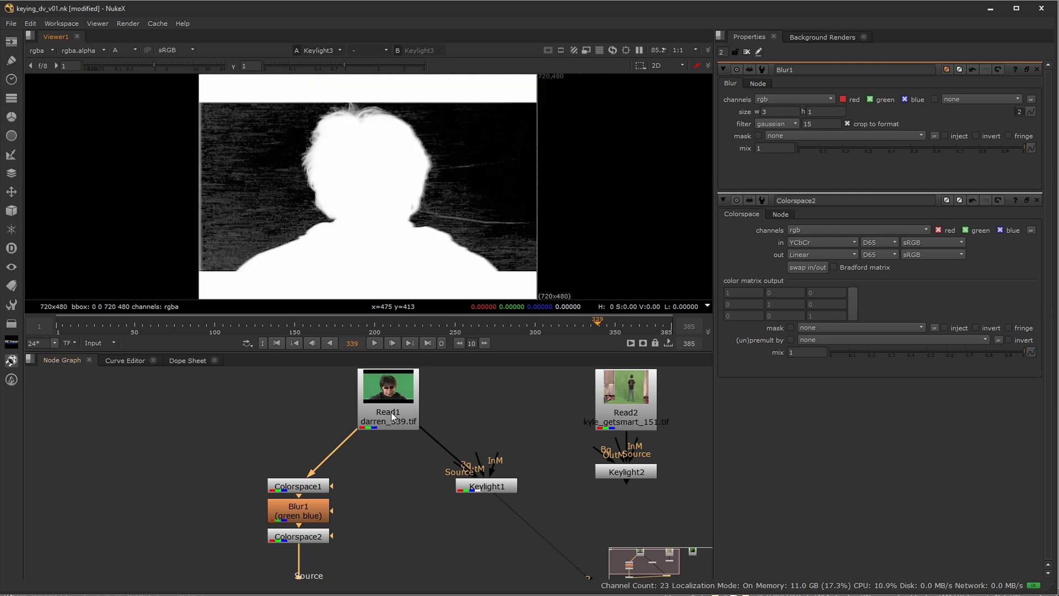
pyautogui.moveTo(360, 502); pyautogui.dragTo(374, 434, button='middle')
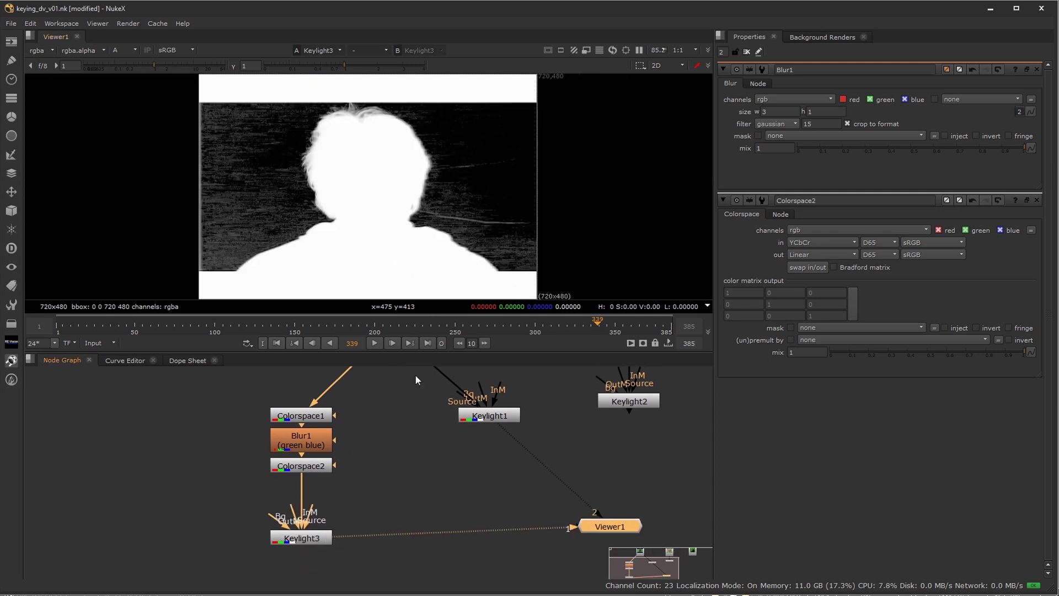
pyautogui.press('1')
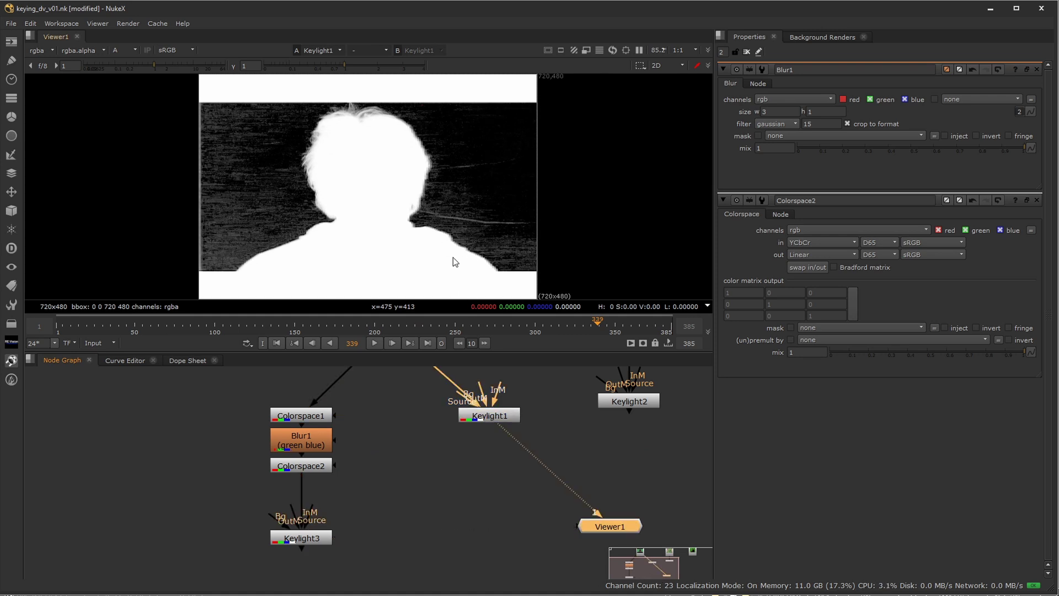
pyautogui.scroll(5, 455, 253)
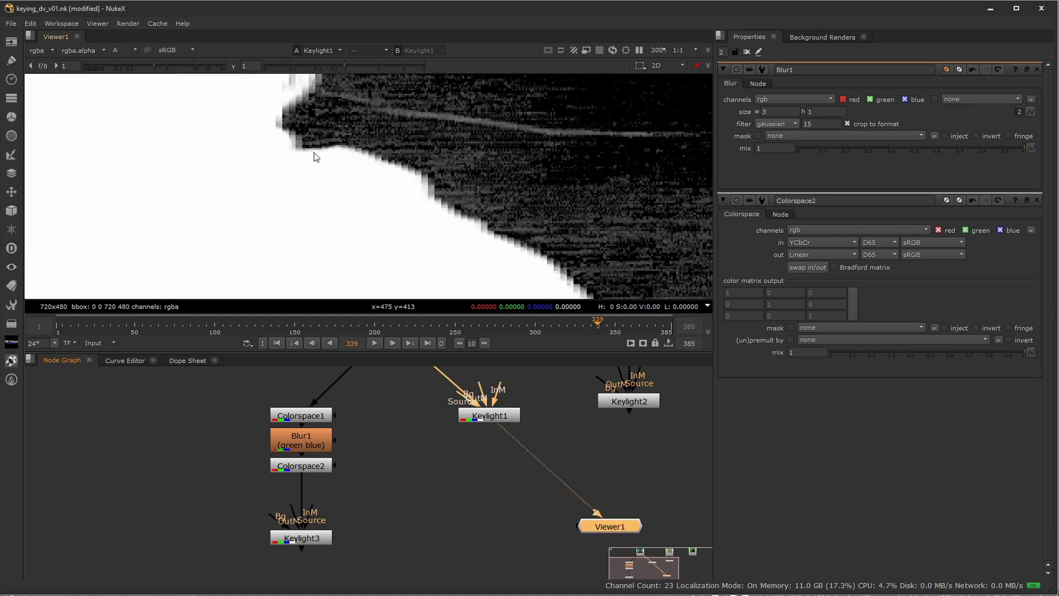
pyautogui.scroll(-4, 550, 249)
# Step: Move Read2 and Keylight2 together a little farther away from the Read1 branch in the node graph
pyautogui.moveTo(478, 456); pyautogui.dragTo(431, 470, button='middle')
pyautogui.moveTo(579, 437); pyautogui.dragTo(441, 453, button='middle')
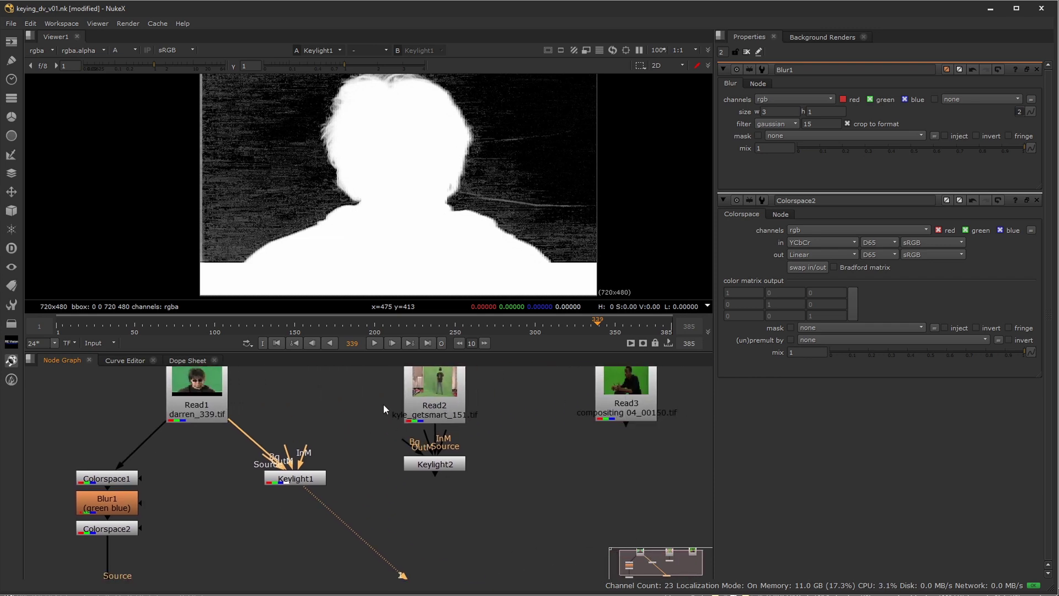
pyautogui.moveTo(360, 376); pyautogui.dragTo(460, 490)
pyautogui.moveTo(513, 506); pyautogui.dragTo(525, 547, button='middle')
pyautogui.moveTo(539, 560)
pyautogui.mouseDown()
pyautogui.moveTo(418, 451)
pyautogui.moveTo(380, 389)
pyautogui.mouseUp()
pyautogui.moveTo(444, 435); pyautogui.dragTo(475, 436)
pyautogui.click(546, 527)
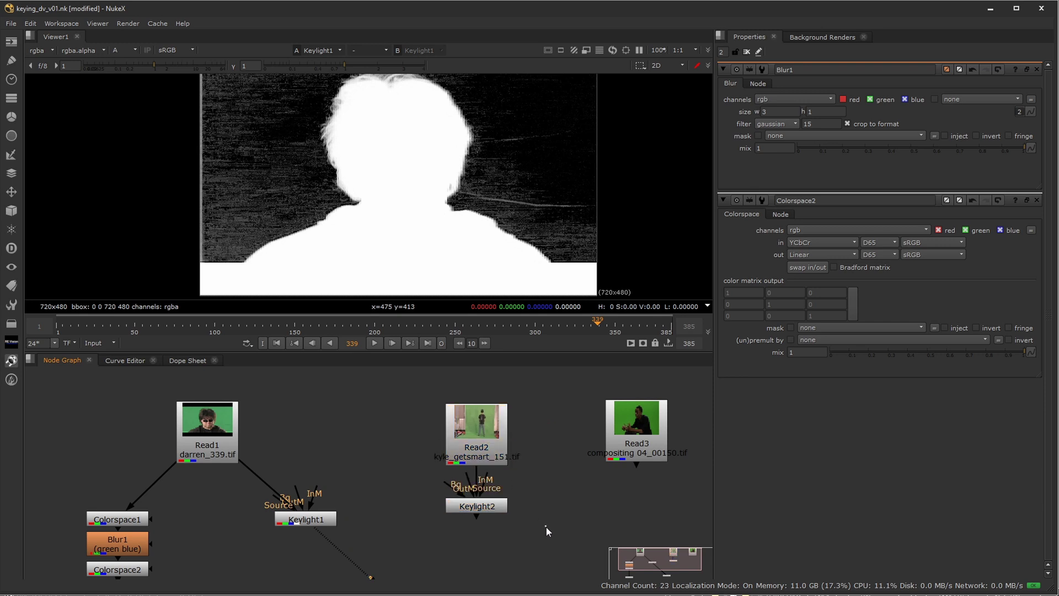
# Step: View the alpha of Keylight2 and examine the matte edges around the man's head, neck and shoulders up close
pyautogui.click(491, 502)
pyautogui.press('1')
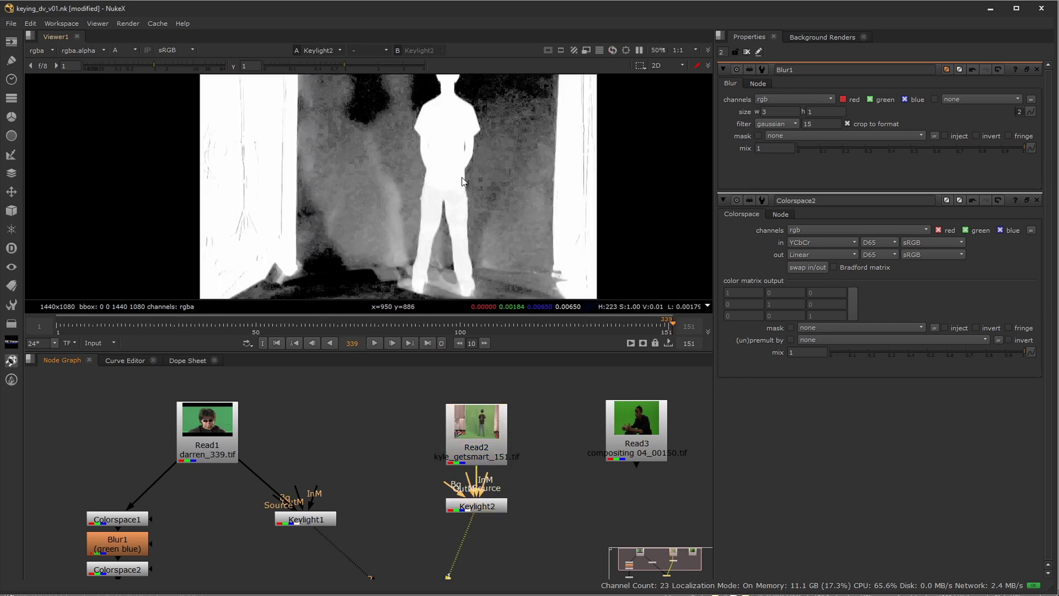
pyautogui.scroll(5, 538, 208)
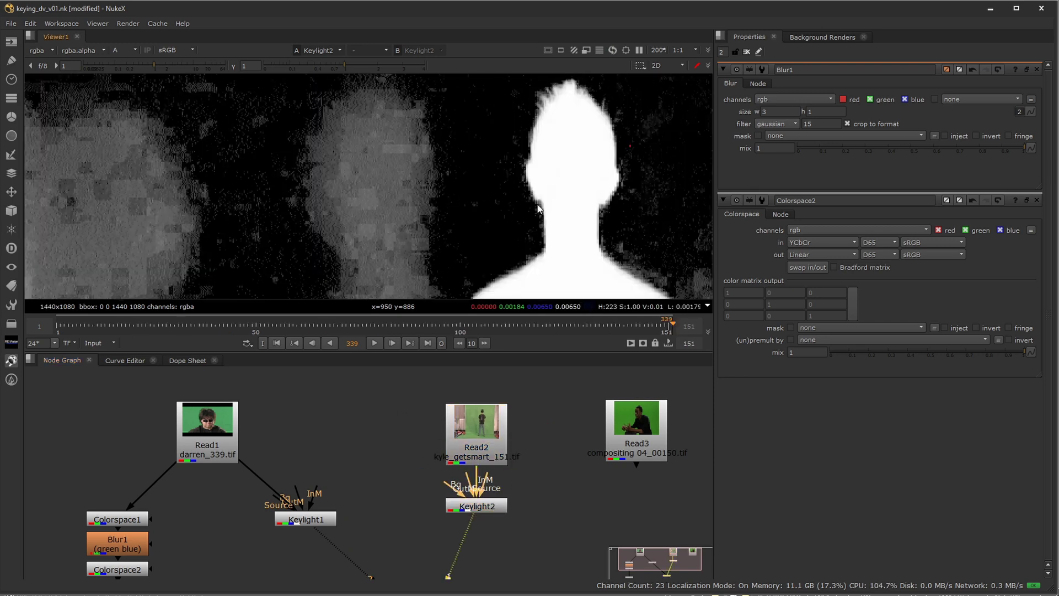
pyautogui.moveTo(538, 209); pyautogui.dragTo(465, 214, button='middle')
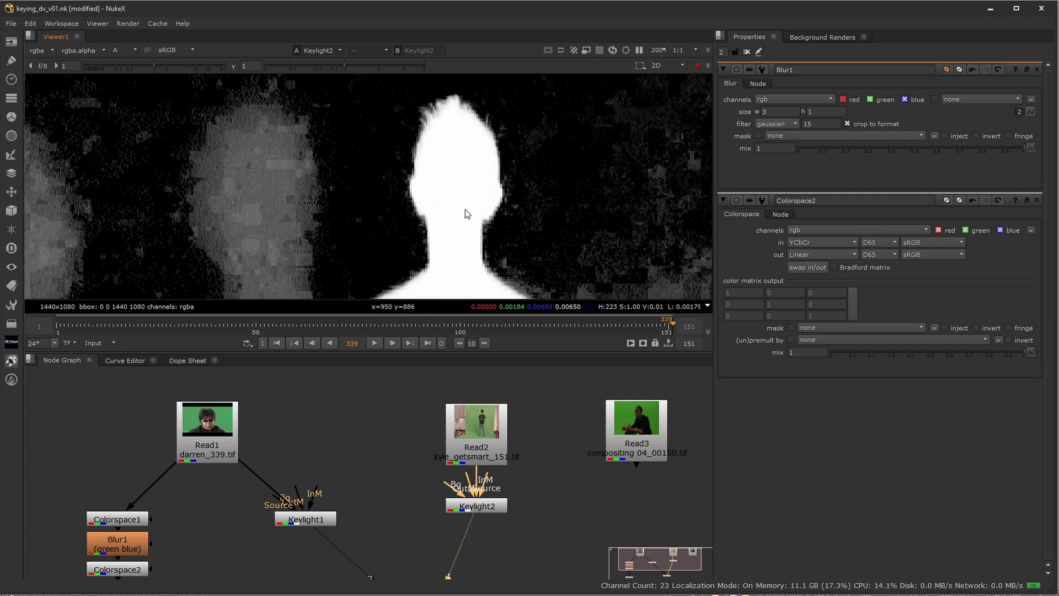
pyautogui.scroll(2, 515, 220)
pyautogui.moveTo(529, 220); pyautogui.dragTo(439, 220, button='middle')
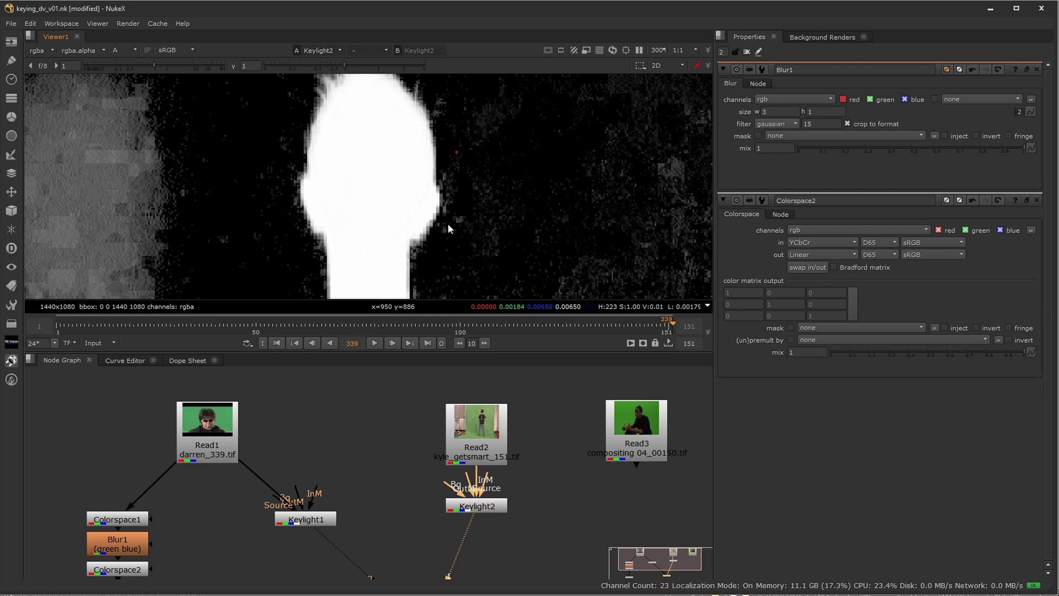
pyautogui.scroll(-2, 448, 223)
pyautogui.moveTo(500, 236); pyautogui.dragTo(451, 181, button='middle')
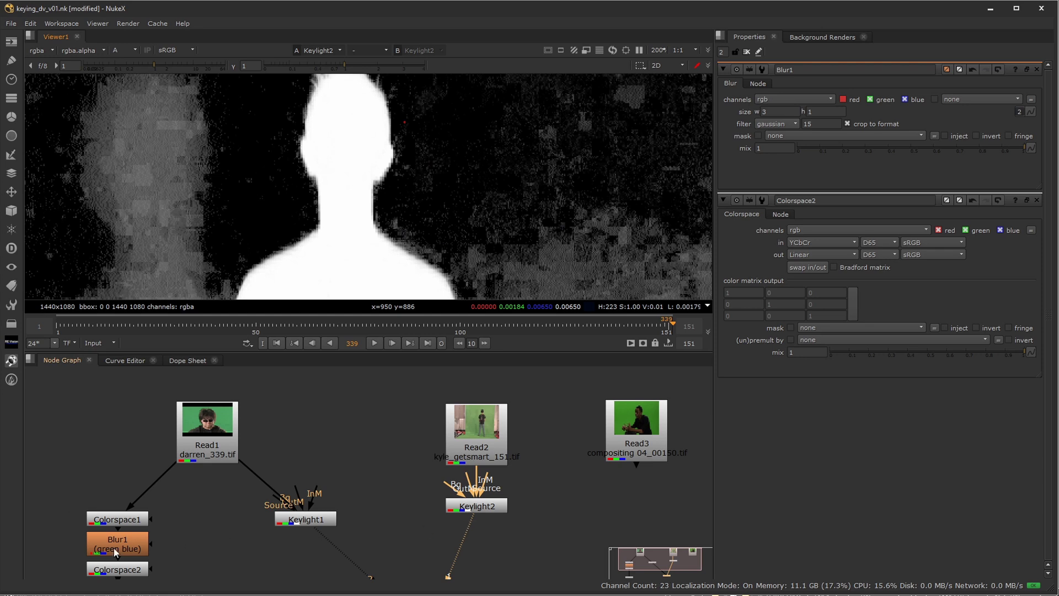
# Step: Move Keylight2 aside toward Read3 to make room for a second branch beneath Read2
pyautogui.moveTo(94, 474); pyautogui.dragTo(88, 443, button='middle')
pyautogui.moveTo(72, 444); pyautogui.dragTo(187, 565)
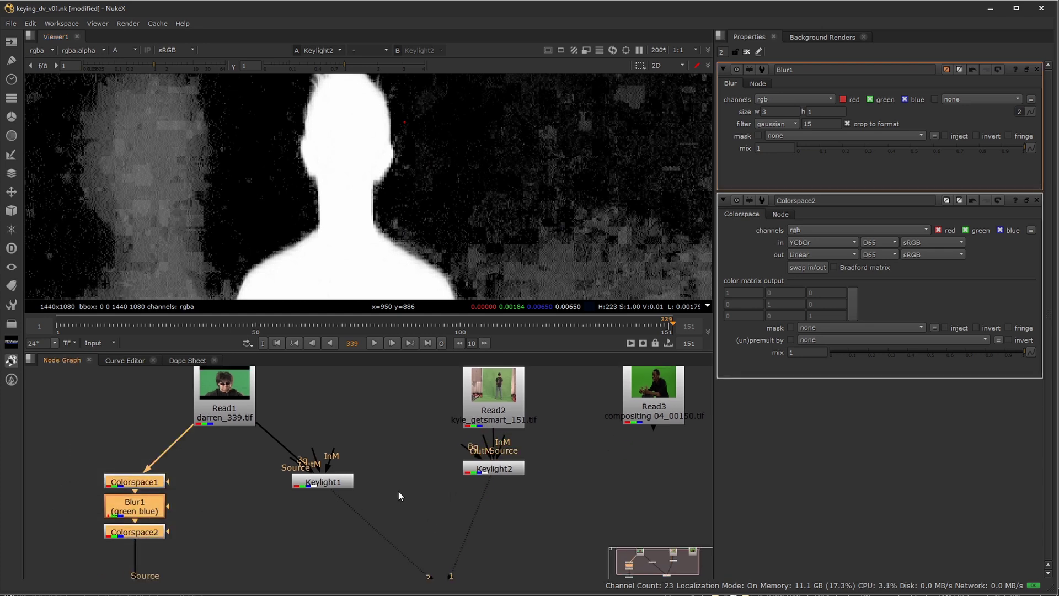
pyautogui.moveTo(497, 473); pyautogui.dragTo(597, 489)
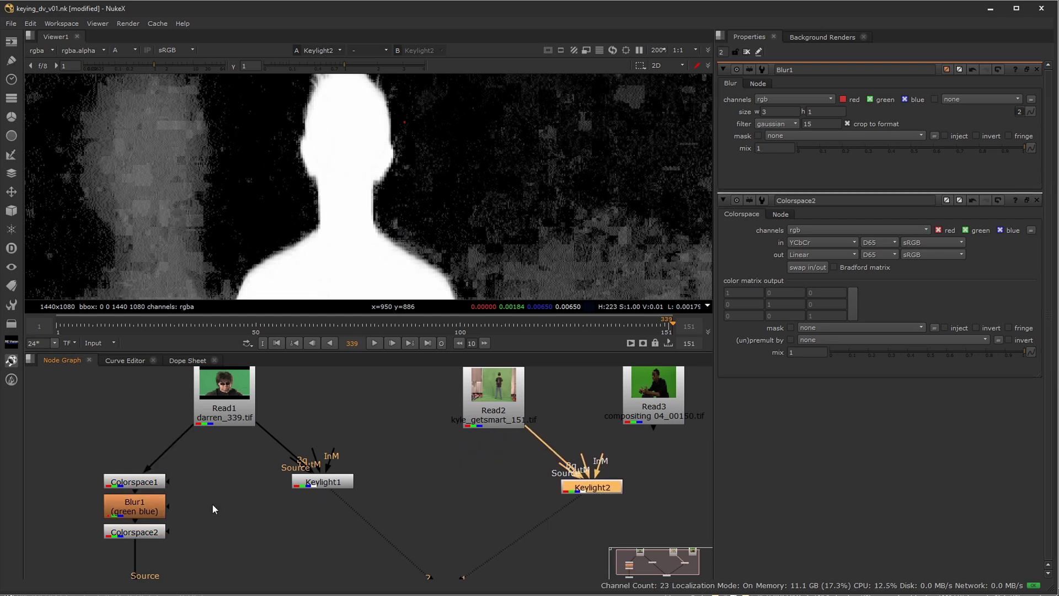
# Step: Copy Colorspace1, Blur1 and Colorspace2 and paste the chain as a separate branch beneath Read2
pyautogui.click(85, 456)
pyautogui.moveTo(85, 457); pyautogui.dragTo(199, 557)
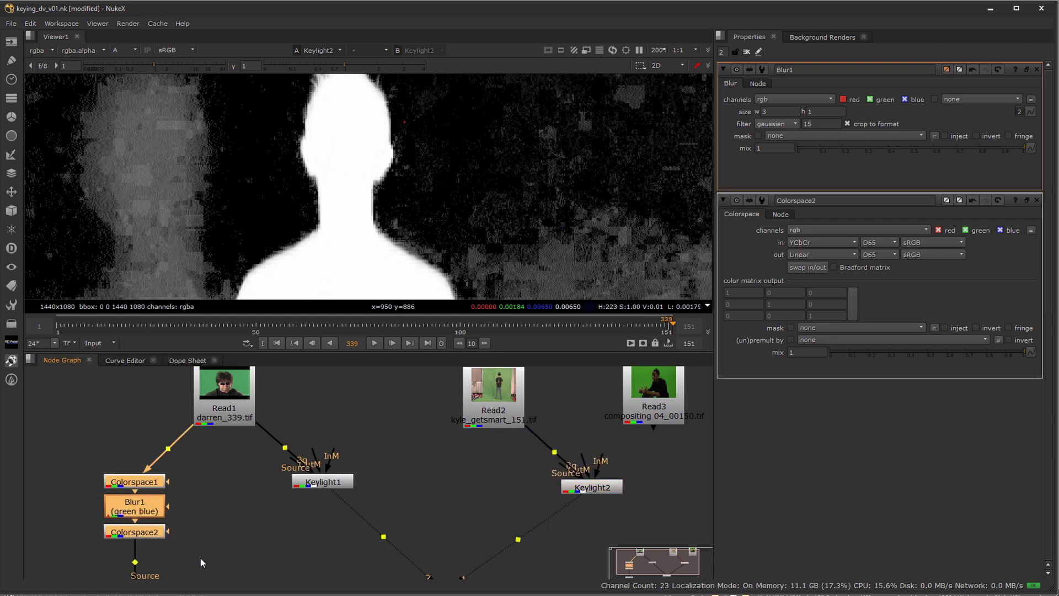
pyautogui.hotkey('ctrl', 'c')
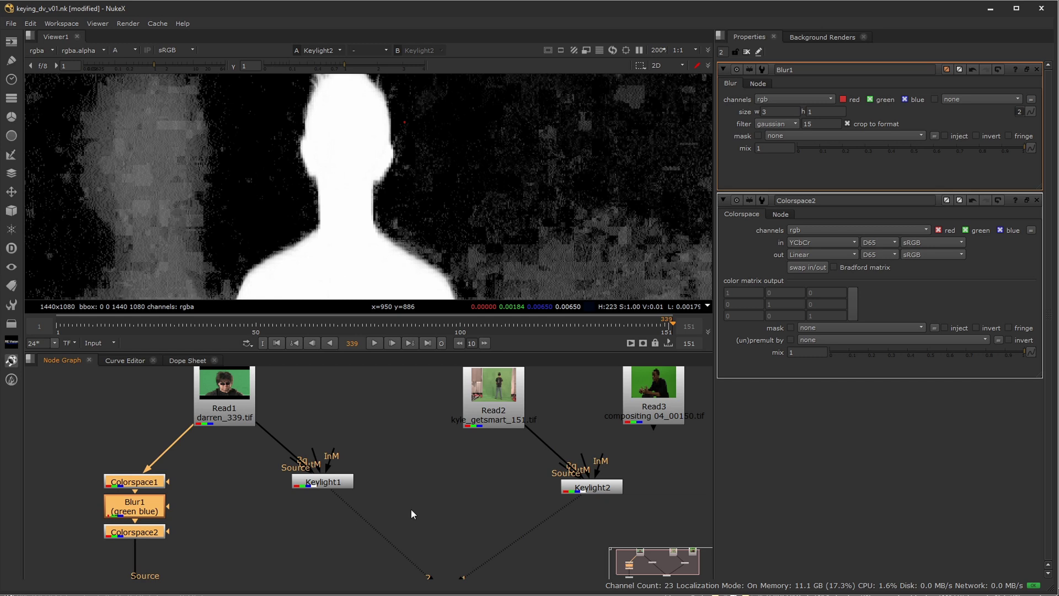
pyautogui.hotkey('ctrl', 'v')
pyautogui.moveTo(462, 508); pyautogui.dragTo(469, 499)
pyautogui.click(452, 462)
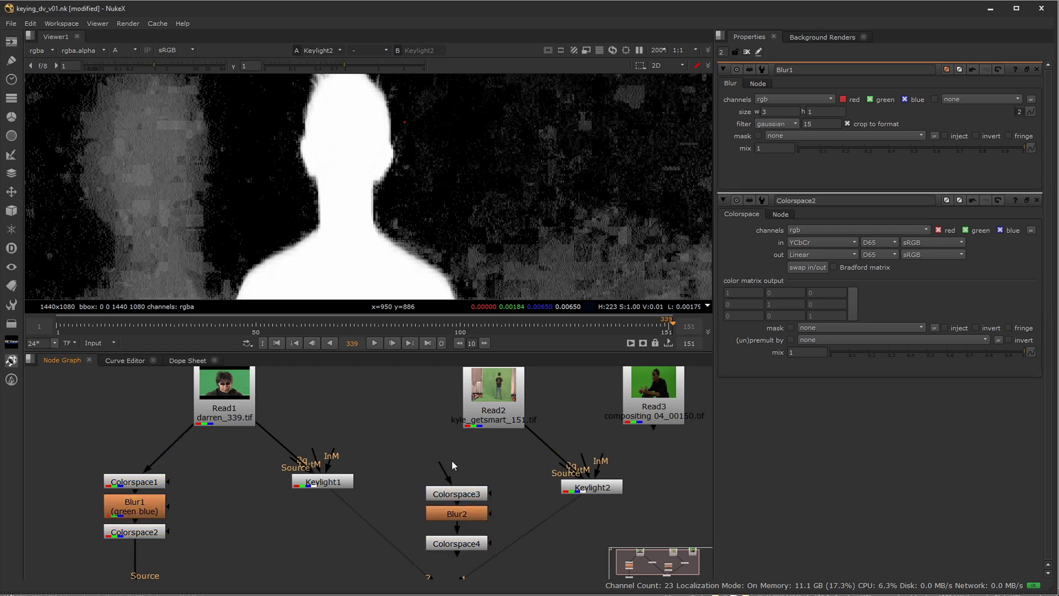
# Step: Connect Colorspace3 to Read2, move it up closer to Read2 and select Blur2
pyautogui.moveTo(442, 461); pyautogui.dragTo(477, 429)
pyautogui.moveTo(456, 498); pyautogui.dragTo(455, 476)
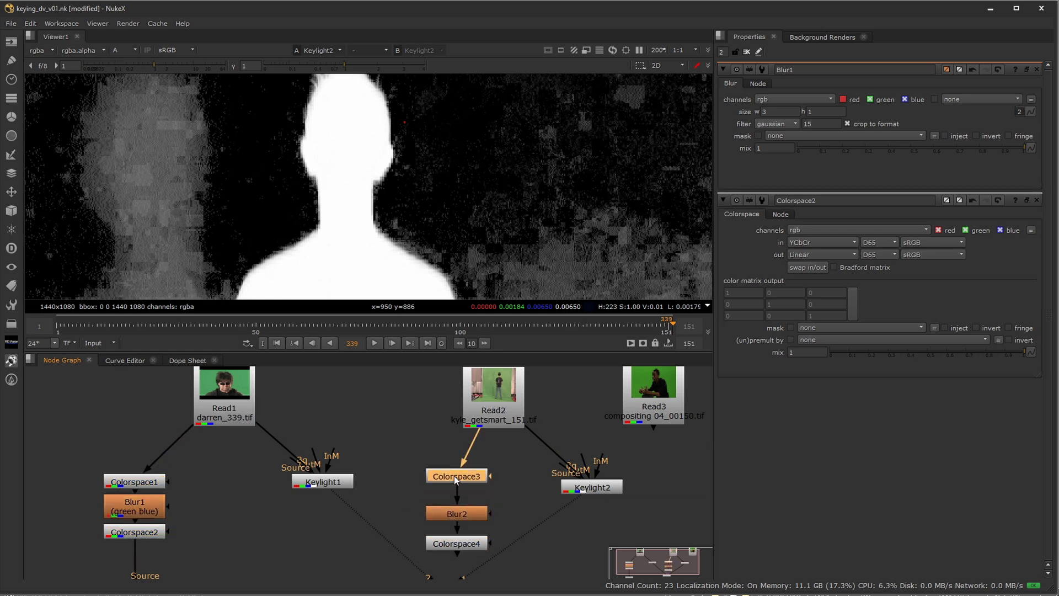
pyautogui.click(455, 511)
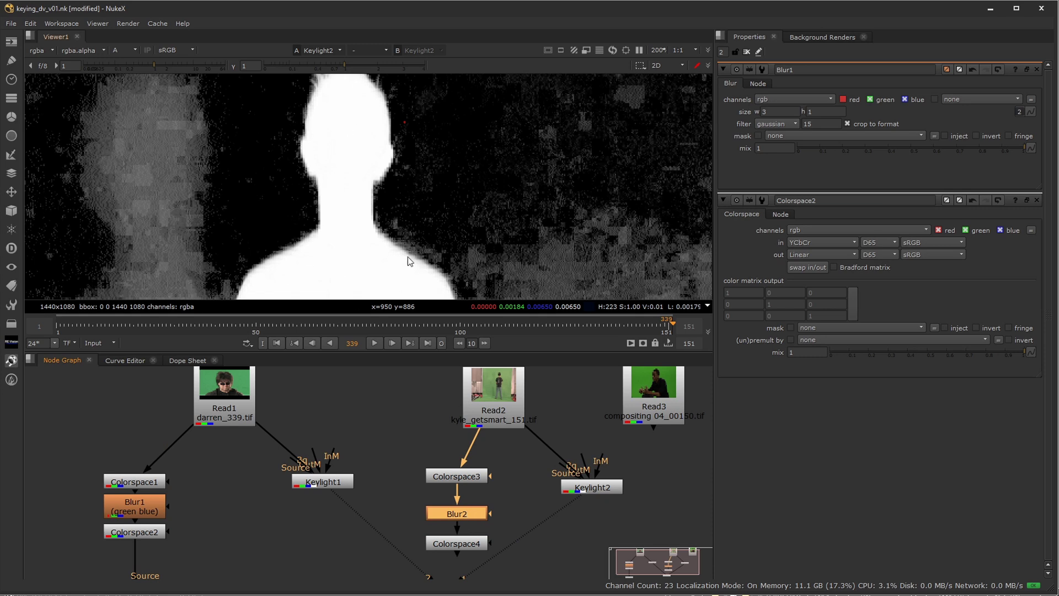
# Step: Open Blur2's properties, then copy Keylight2 and paste the duplicate beneath Colorspace4 as the end of the blurred branch
pyautogui.doubleClick(467, 517)
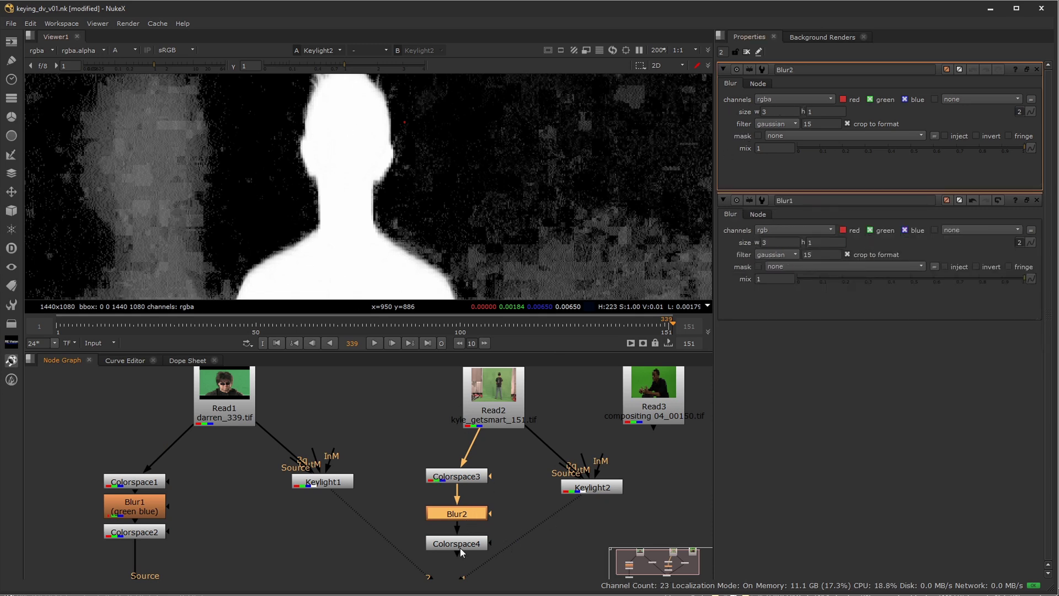
pyautogui.moveTo(511, 518); pyautogui.dragTo(492, 477, button='middle')
pyautogui.moveTo(439, 554); pyautogui.dragTo(458, 569)
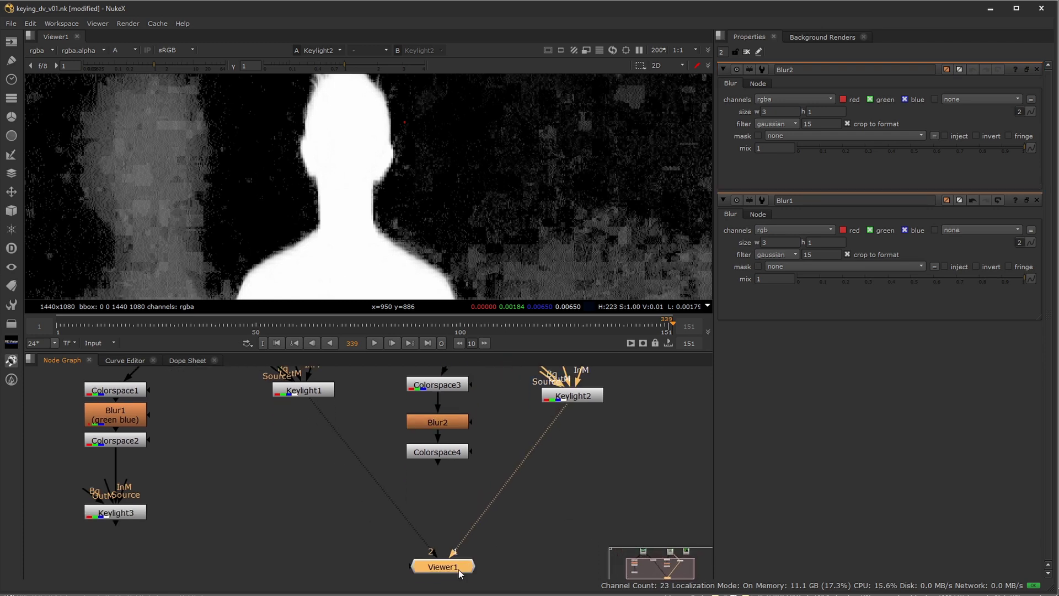
pyautogui.click(581, 400)
pyautogui.hotkey('ctrl', 'c')
pyautogui.hotkey('ctrl', 'v')
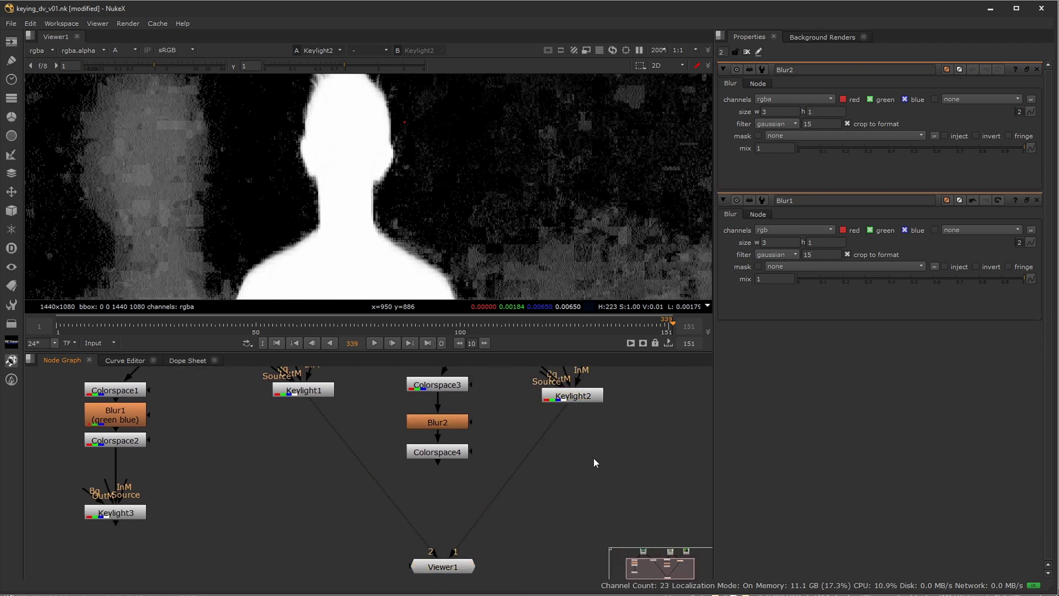
pyautogui.moveTo(593, 464); pyautogui.dragTo(445, 506)
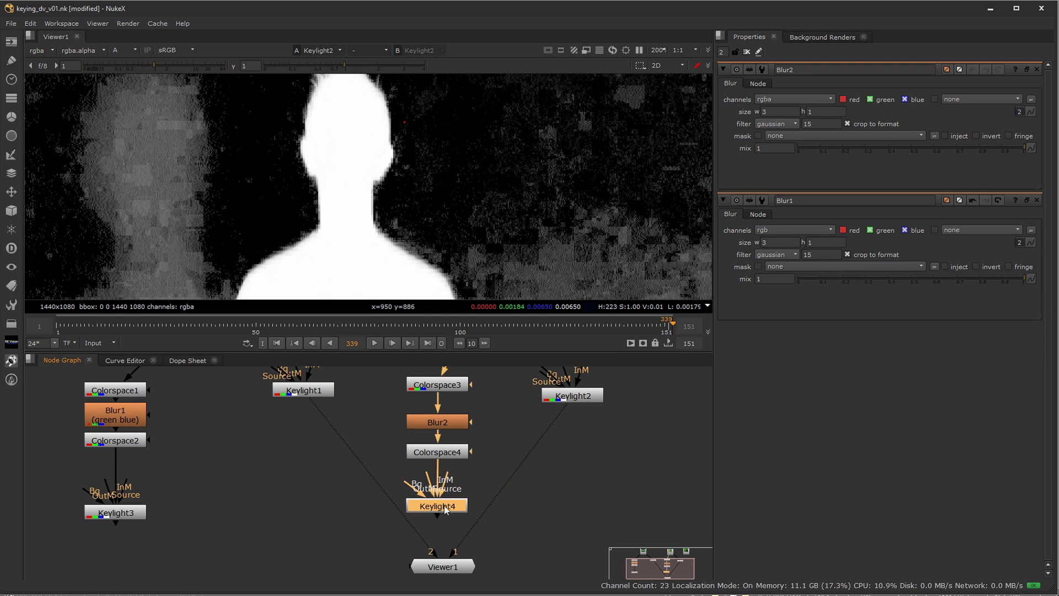
# Step: View Keylight2's alpha and inspect the unblurred matte edges around the man's neck, ears and hair
pyautogui.click(571, 394)
pyautogui.press('1')
pyautogui.scroll(2, 393, 206)
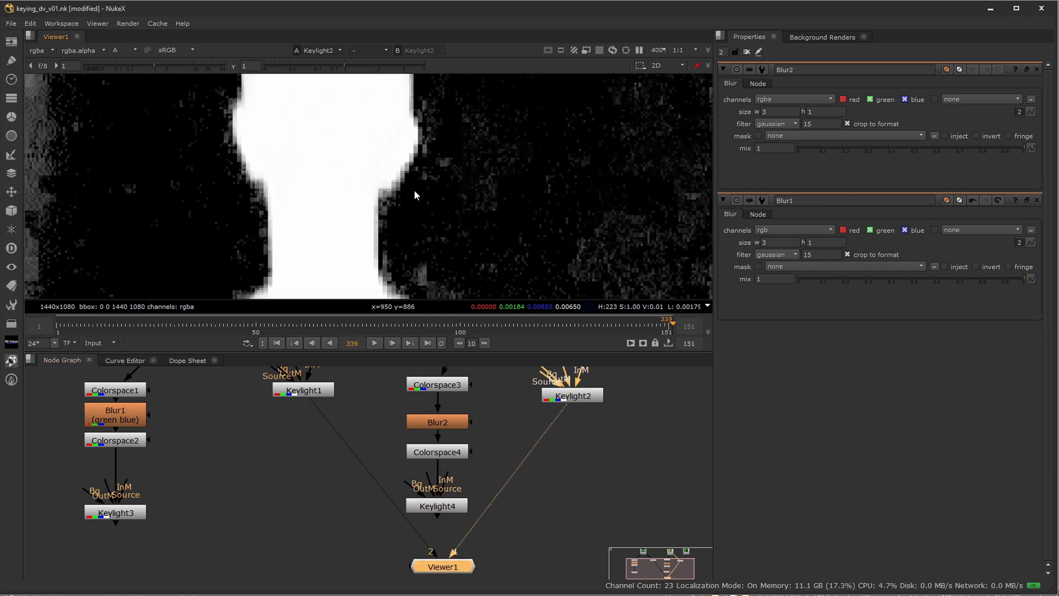
pyautogui.moveTo(413, 190); pyautogui.dragTo(448, 296, button='middle')
pyautogui.scroll(-1, 469, 217)
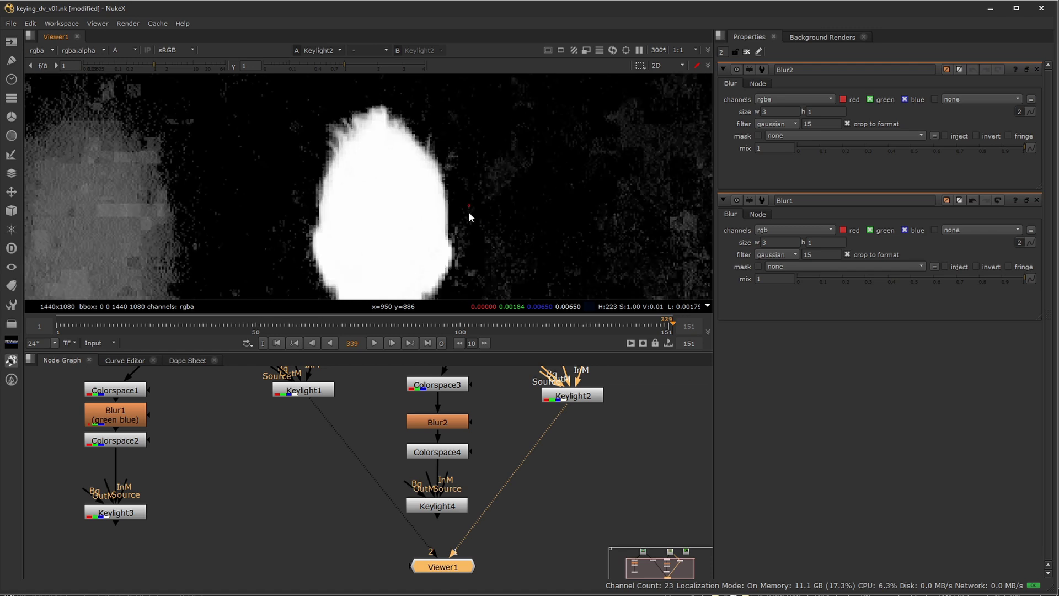
pyautogui.moveTo(468, 210); pyautogui.dragTo(457, 172, button='middle')
pyautogui.scroll(-1, 476, 199)
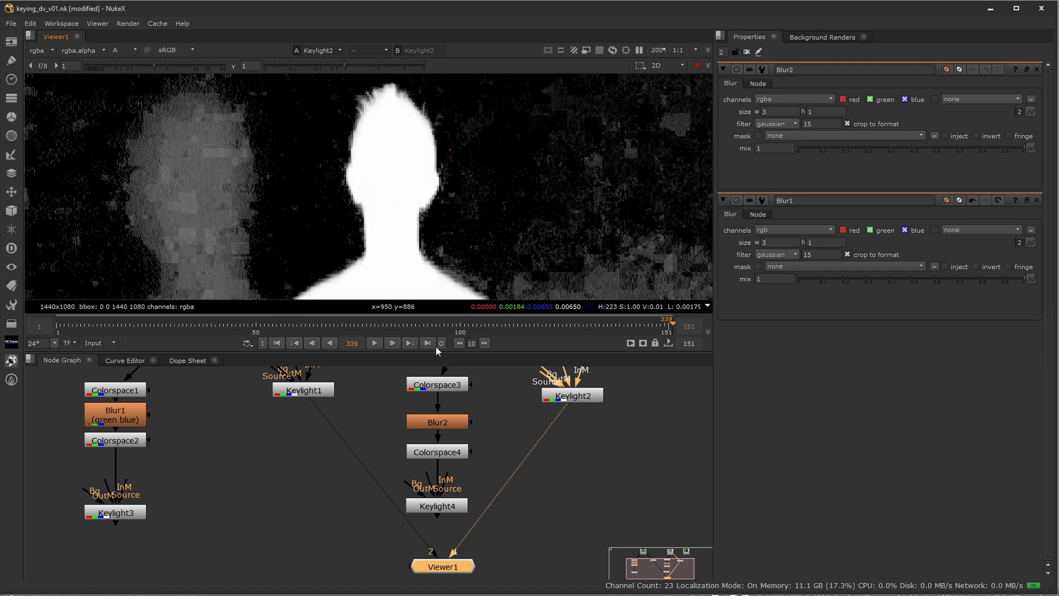
# Step: Load Keylight4 into the second viewer input and compare its matte with Keylight2's around the shoulders, hair and head edges
pyautogui.click(449, 508)
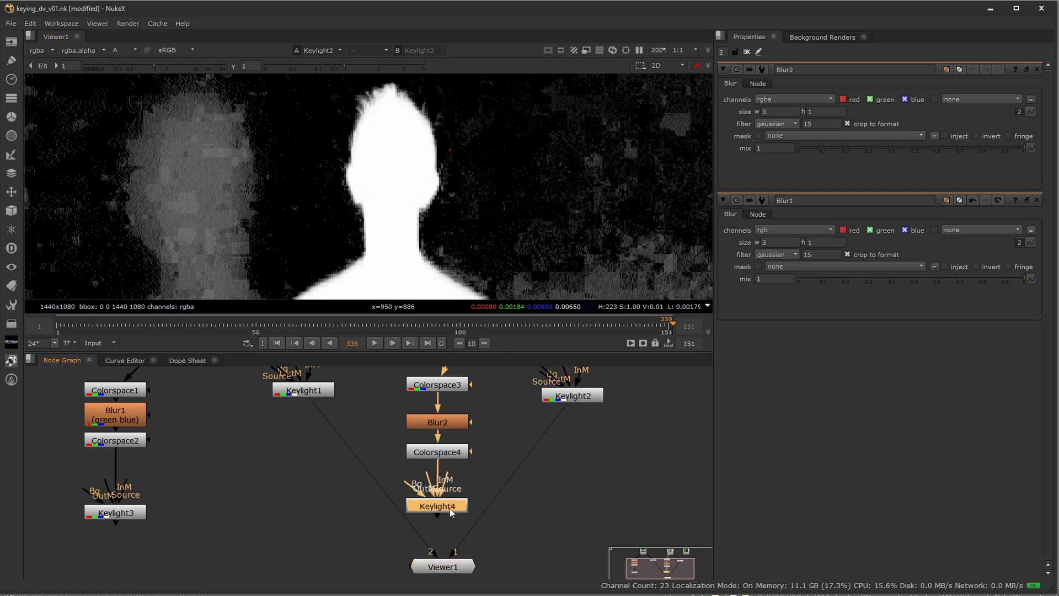
pyautogui.press('2')
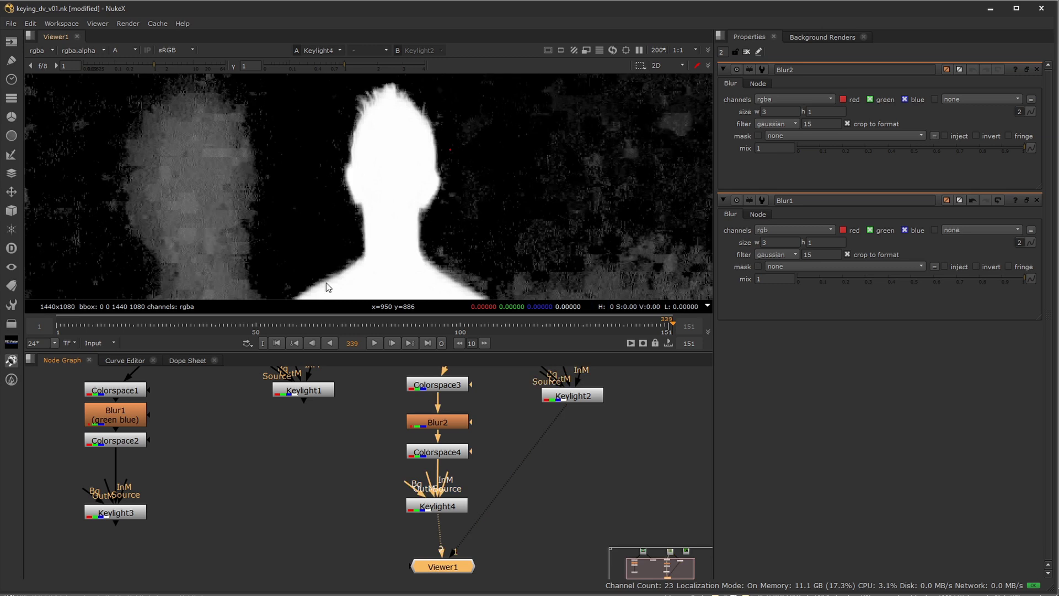
pyautogui.press('1')
pyautogui.press('2')
pyautogui.press('1')
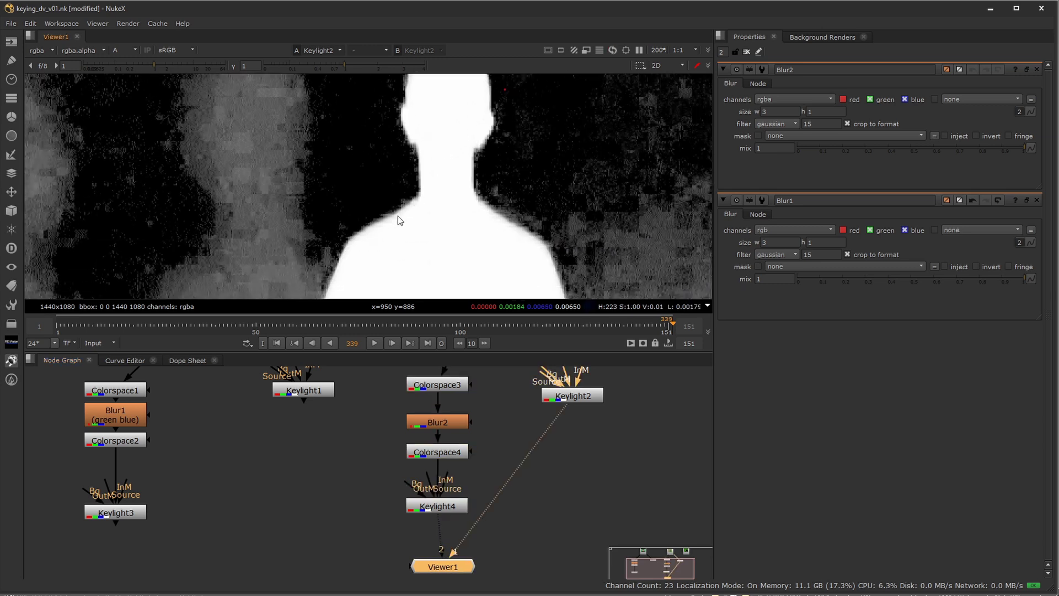
pyautogui.press('2')
pyautogui.press('1')
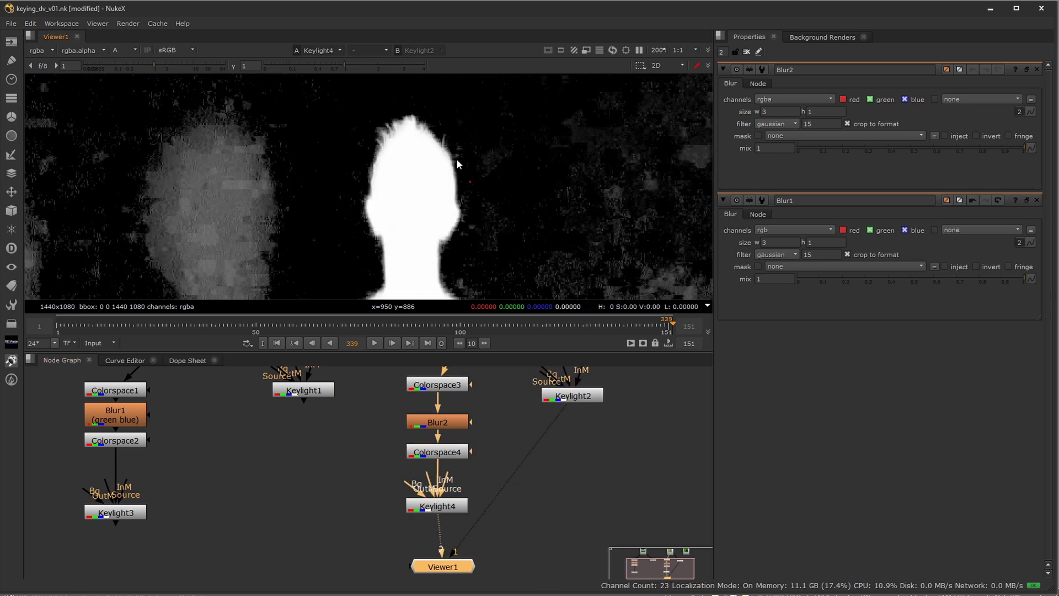
pyautogui.press('2')
pyautogui.press('1')
pyautogui.press('2')
pyautogui.press('1')
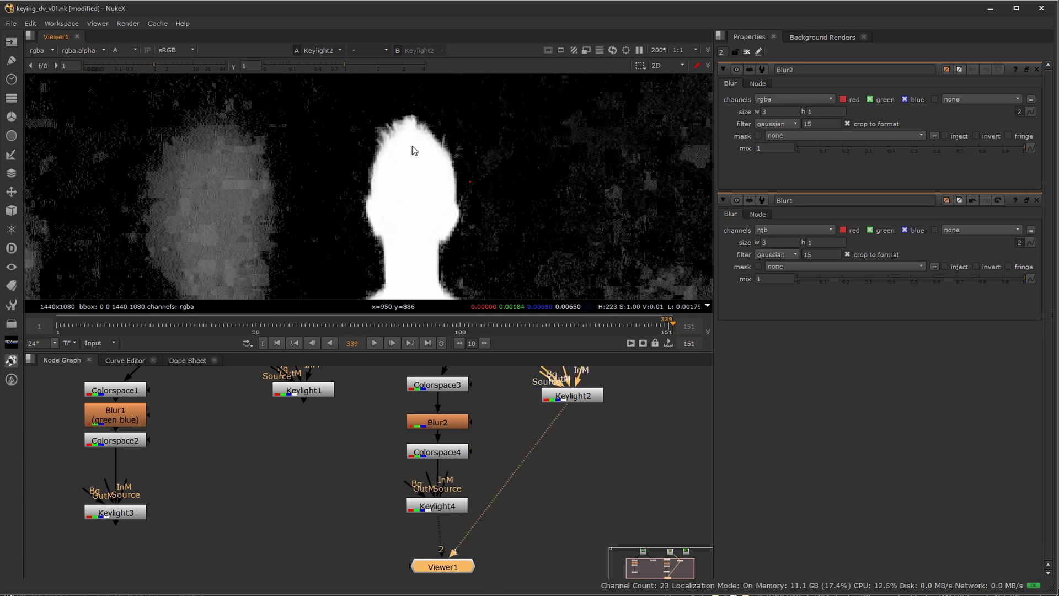
pyautogui.press('2')
pyautogui.moveTo(412, 146); pyautogui.dragTo(424, 213, button='middle')
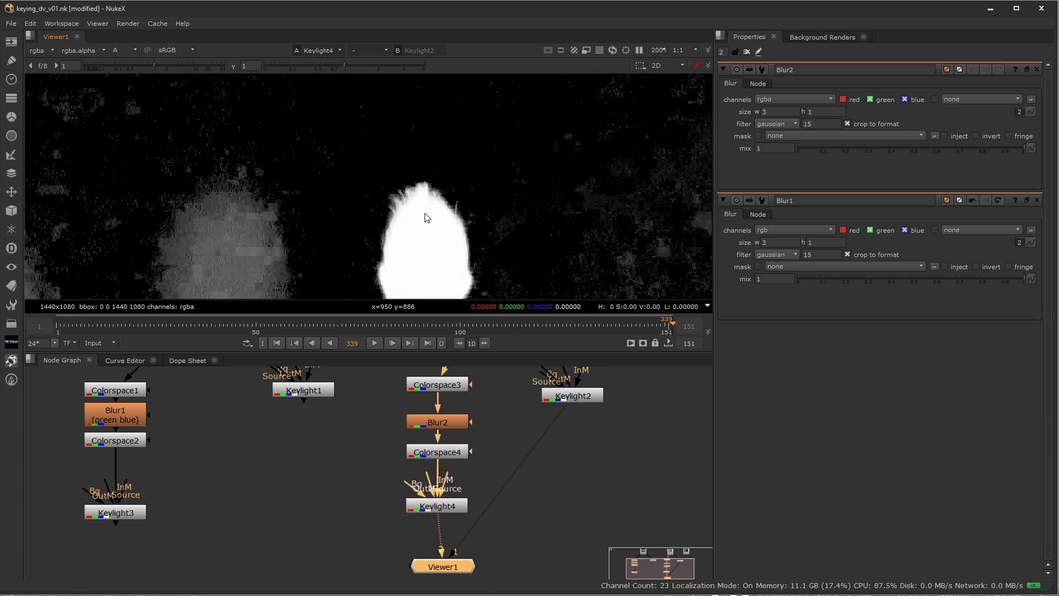
pyautogui.press('=')
pyautogui.moveTo(598, 201); pyautogui.dragTo(456, 70, button='middle')
pyautogui.moveTo(492, 223); pyautogui.dragTo(440, 164, button='middle')
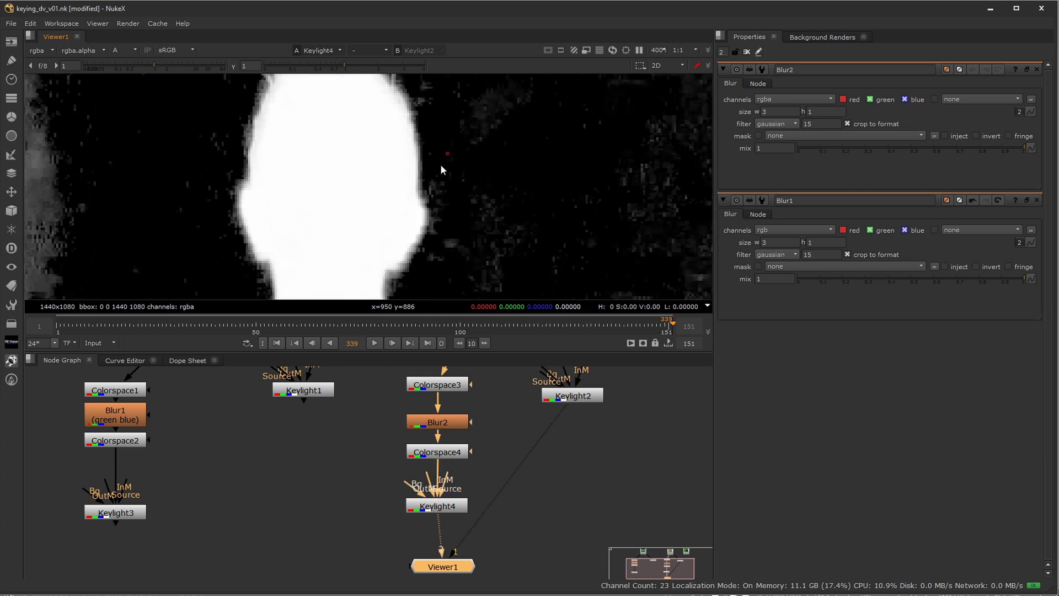
pyautogui.press('2')
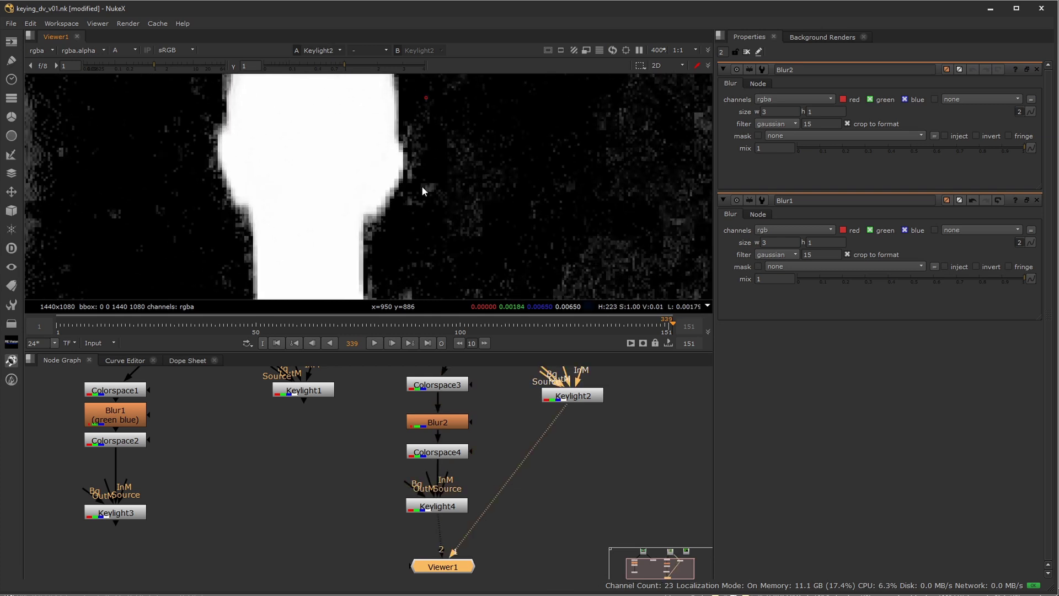
# Step: Set Blur2's size to width 2 and height 0, and view the Keylight4 result
pyautogui.click(445, 422)
pyautogui.click(776, 112)
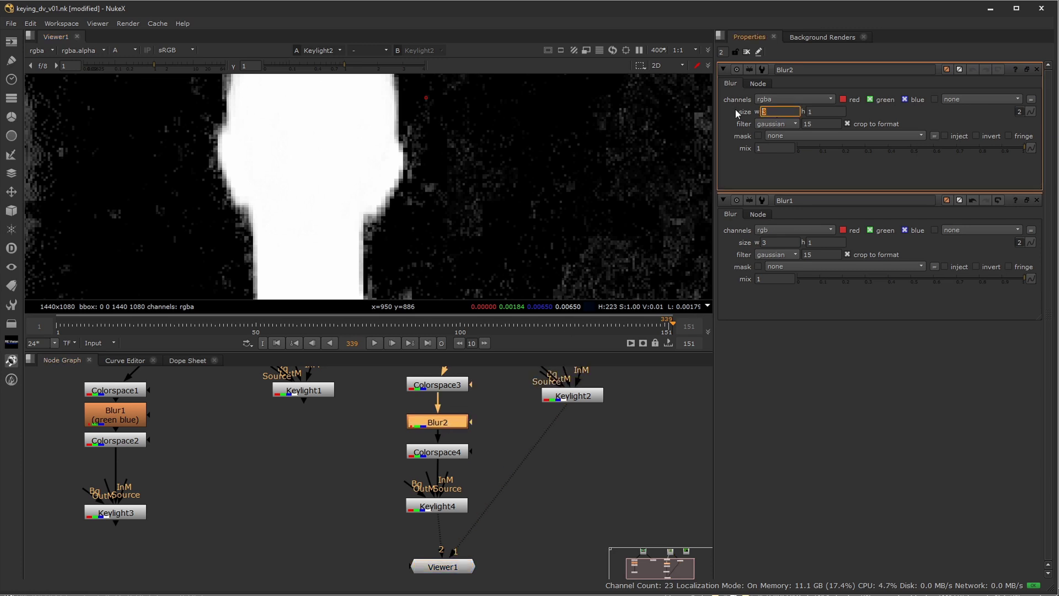
pyautogui.write('0')
pyautogui.press('Return')
pyautogui.press('Tab')
pyautogui.click(791, 112)
pyautogui.keyDown('ctrl'); pyautogui.keyDown('shift'); pyautogui.click(436, 505); pyautogui.keyUp('shift'); pyautogui.keyUp('ctrl')
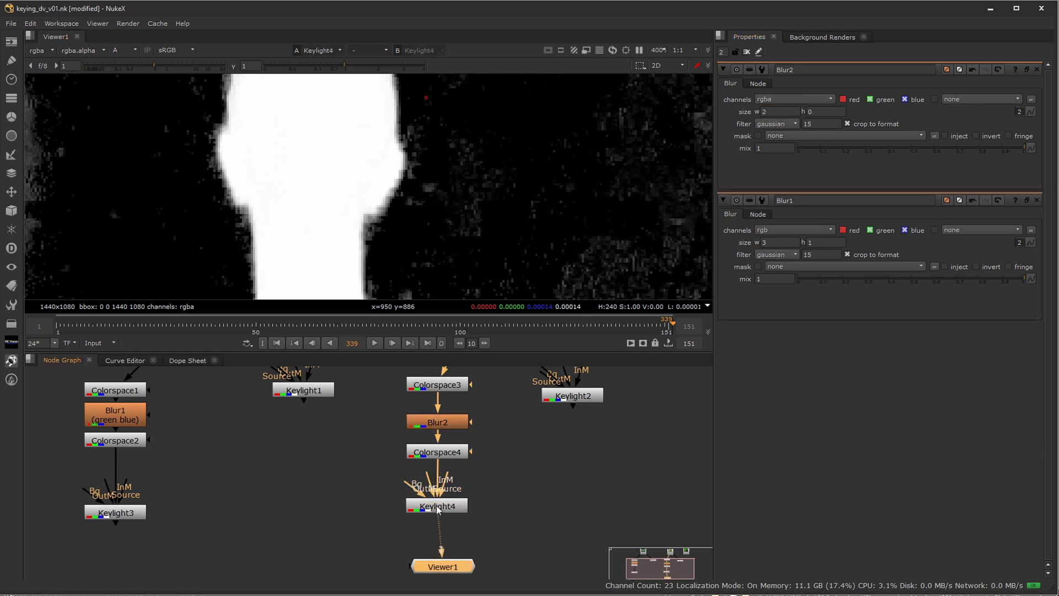
# Step: Test Blur2 widths of 0, 1 and 2 with the height at 0 while watching the Keylight4 matte
pyautogui.click(779, 113)
pyautogui.write('0')
pyautogui.press('Return')
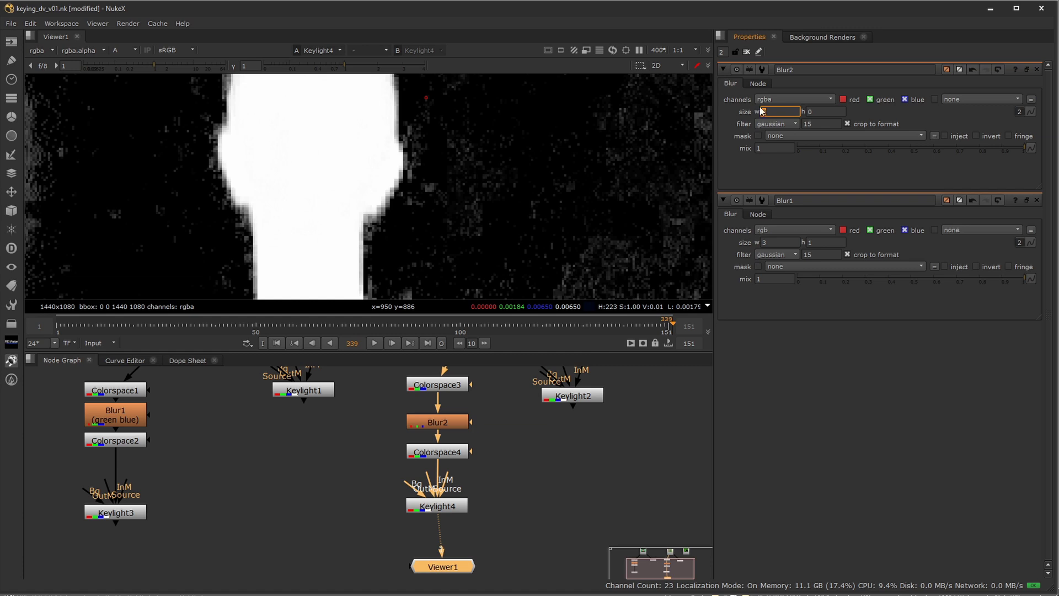
pyautogui.write('1')
pyautogui.press('Return')
pyautogui.write('2')
pyautogui.press('Return')
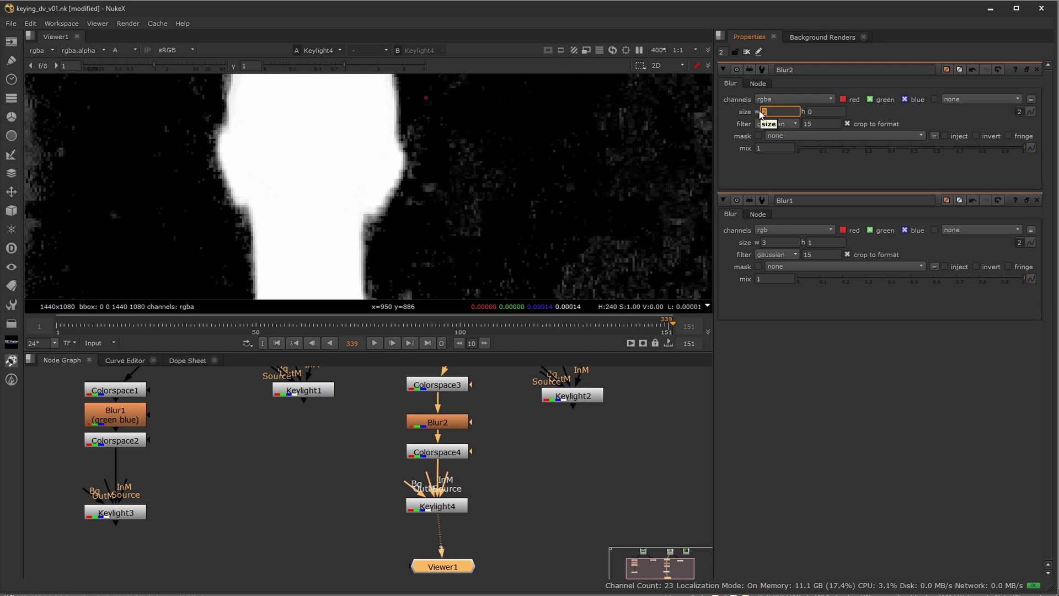
pyautogui.click(821, 113)
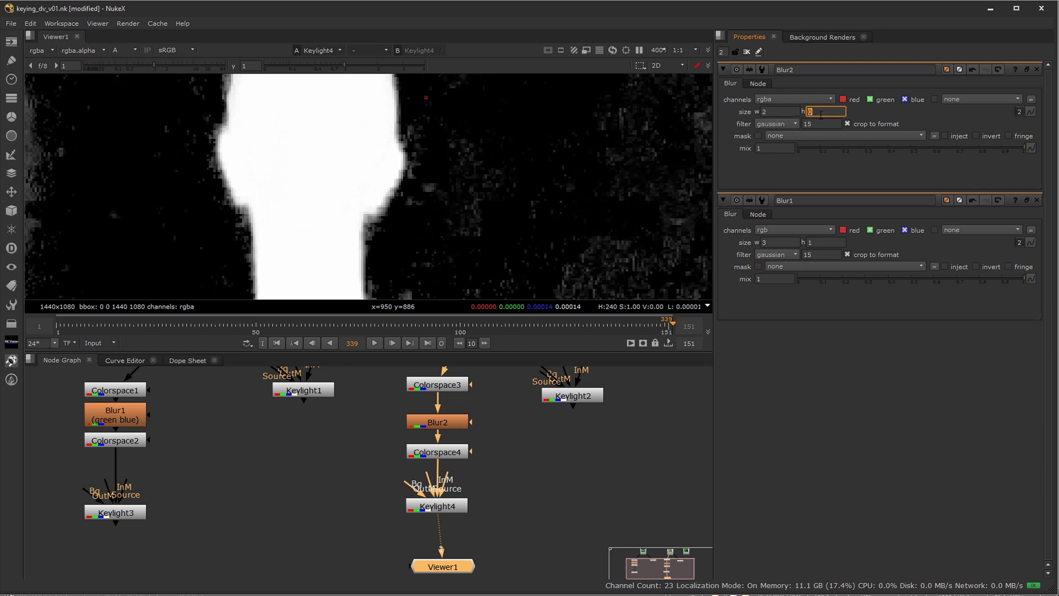
pyautogui.write('0')
pyautogui.press('Return')
# Step: Switch from alpha to RGB and compare the Keylight4 and Keylight2 results along the man's shoulders, neck and head edges
pyautogui.scroll(-5, 410, 196)
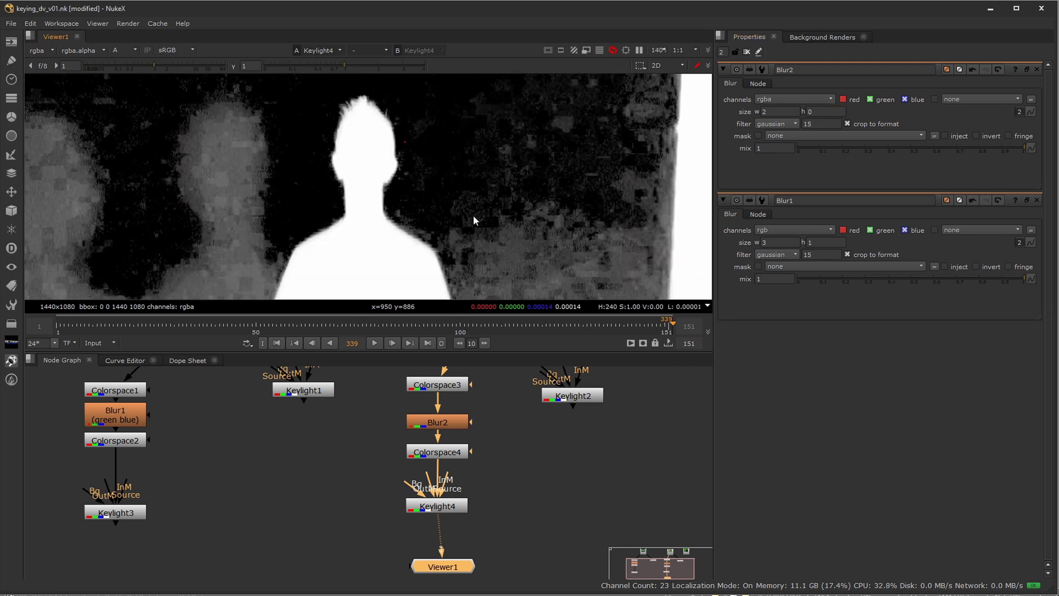
pyautogui.moveTo(474, 221); pyautogui.dragTo(463, 199, button='middle')
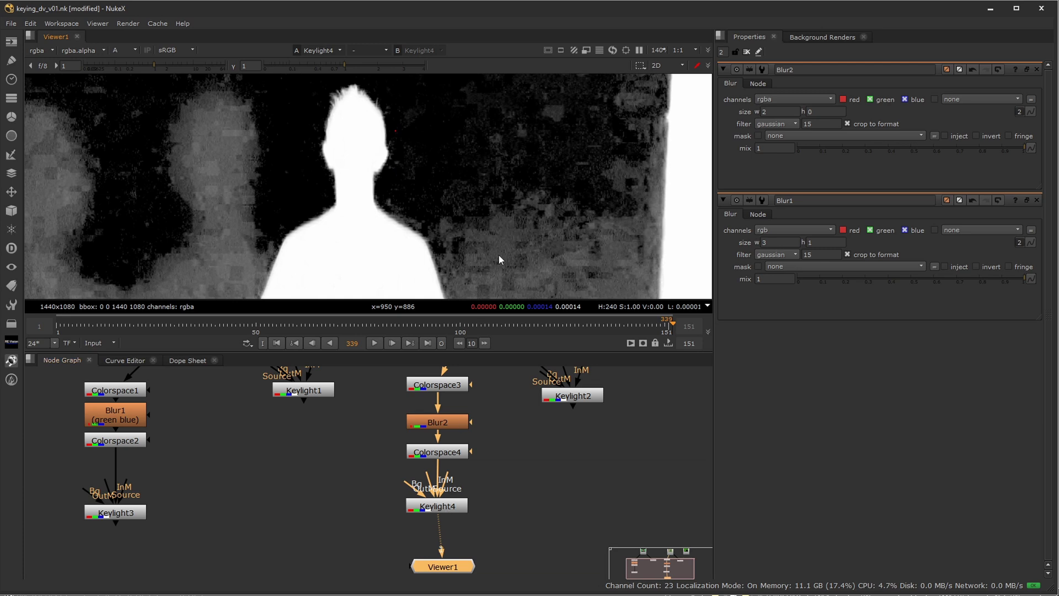
pyautogui.press('a')
pyautogui.scroll(2, 401, 222)
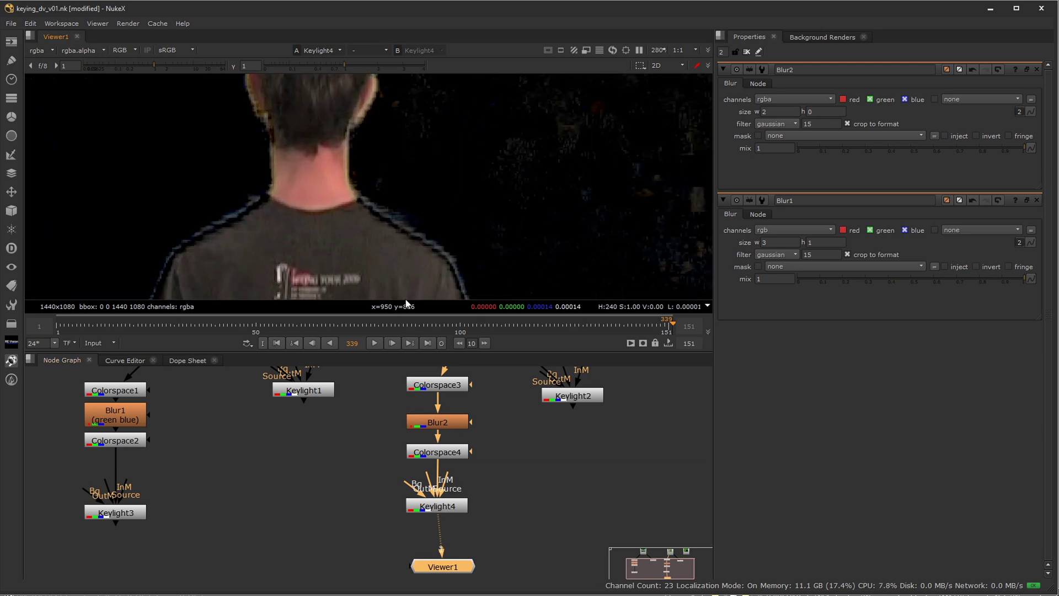
pyautogui.press('2')
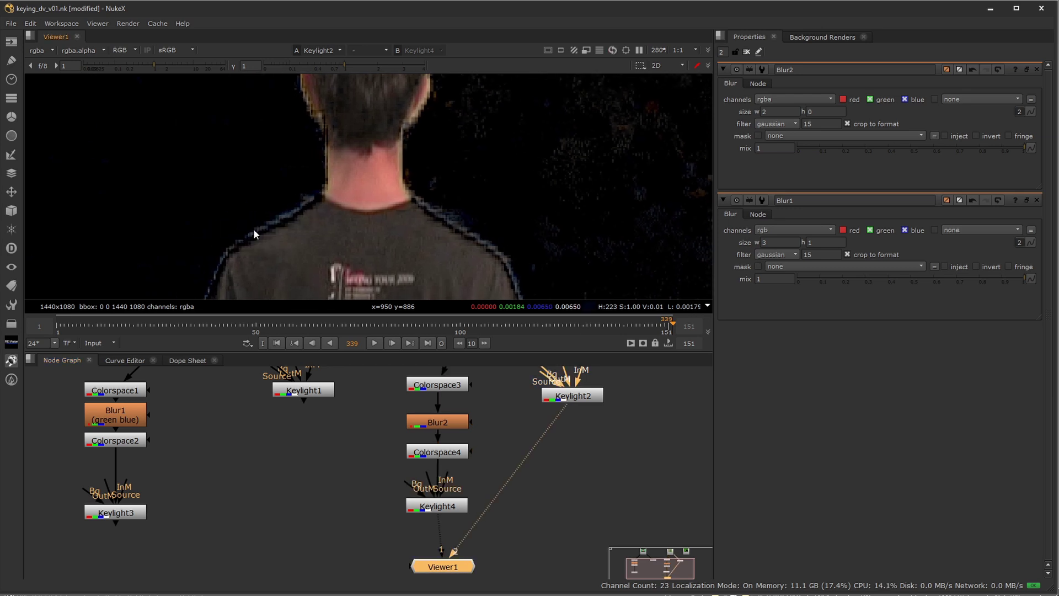
pyautogui.press('1')
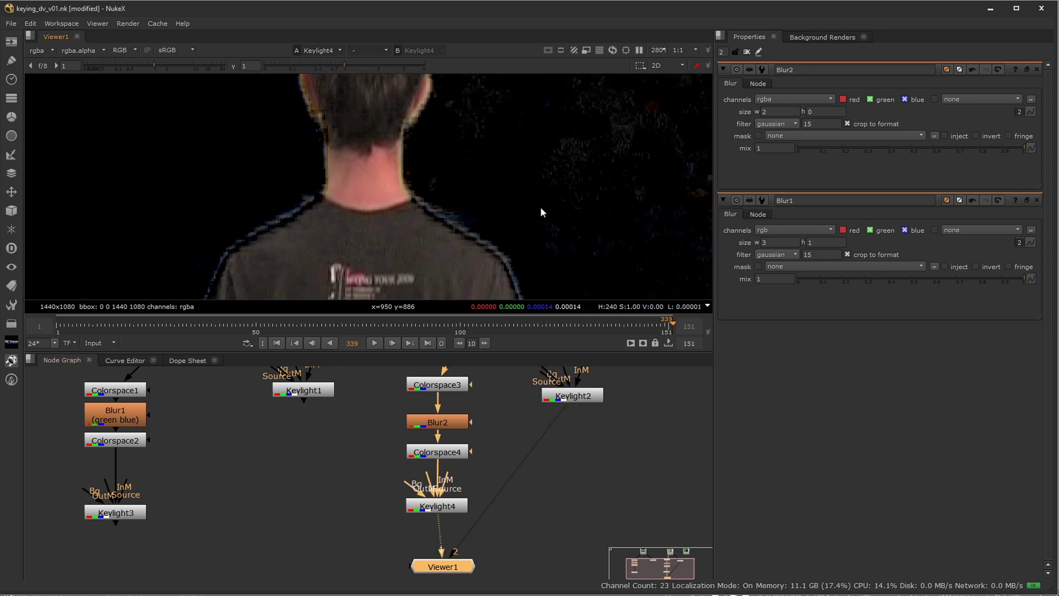
pyautogui.moveTo(541, 206); pyautogui.dragTo(428, 207, button='middle')
pyautogui.press('2')
pyautogui.moveTo(227, 174); pyautogui.dragTo(281, 251, button='middle')
pyautogui.scroll(3, 281, 251)
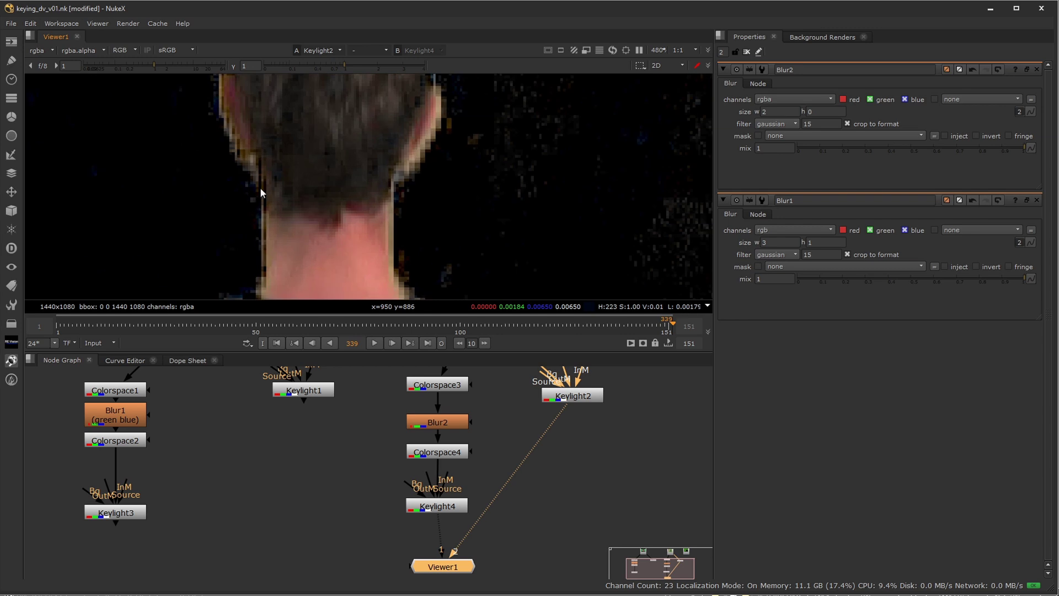
pyautogui.press('1')
pyautogui.press('2')
pyautogui.press('1')
pyautogui.press('2')
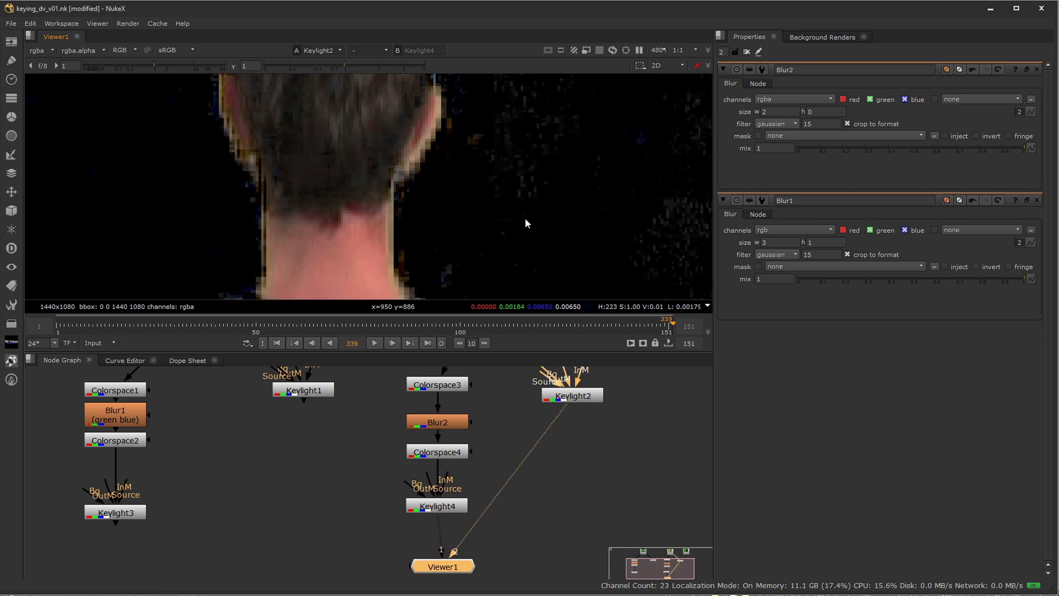
pyautogui.moveTo(525, 217); pyautogui.dragTo(373, 206, button='middle')
# Step: Move Read3 farther away from the Read2 branch to free up space in the node graph
pyautogui.moveTo(601, 436); pyautogui.dragTo(471, 487, button='middle')
pyautogui.moveTo(624, 419); pyautogui.dragTo(480, 490, button='middle')
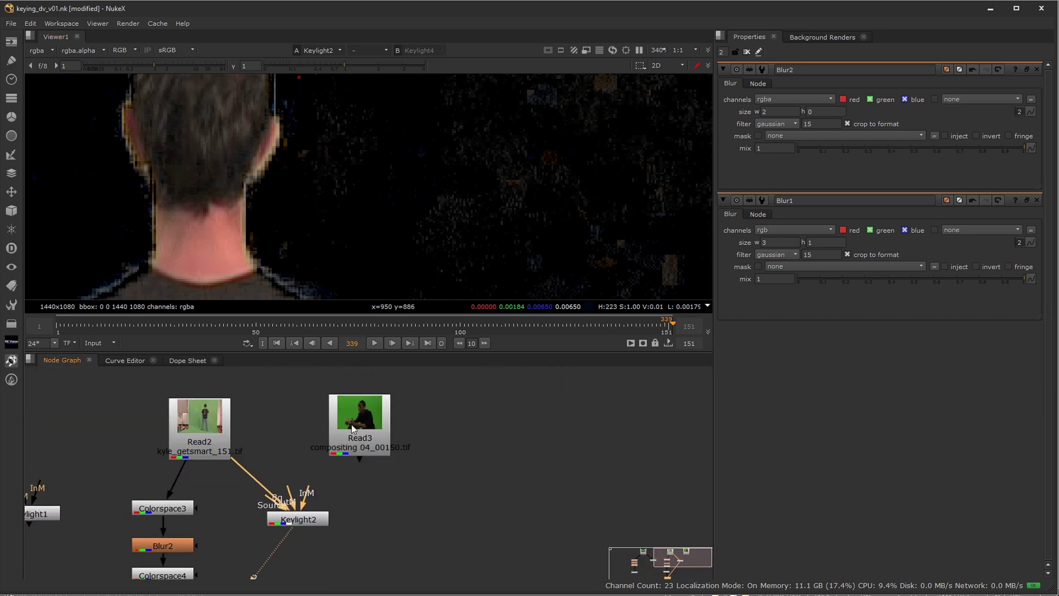
pyautogui.moveTo(352, 425)
pyautogui.mouseDown()
pyautogui.moveTo(590, 427)
pyautogui.moveTo(480, 427)
pyautogui.moveTo(541, 428)
pyautogui.mouseUp()
pyautogui.scroll(-3, 353, 420)
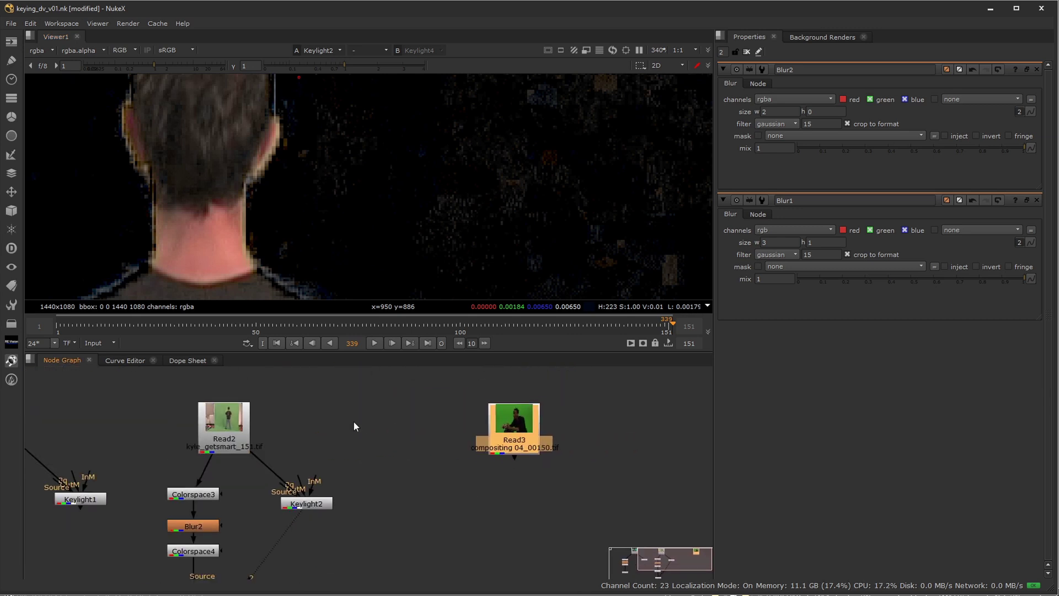
pyautogui.moveTo(305, 418); pyautogui.dragTo(325, 413, button='middle')
pyautogui.scroll(4, 487, 429)
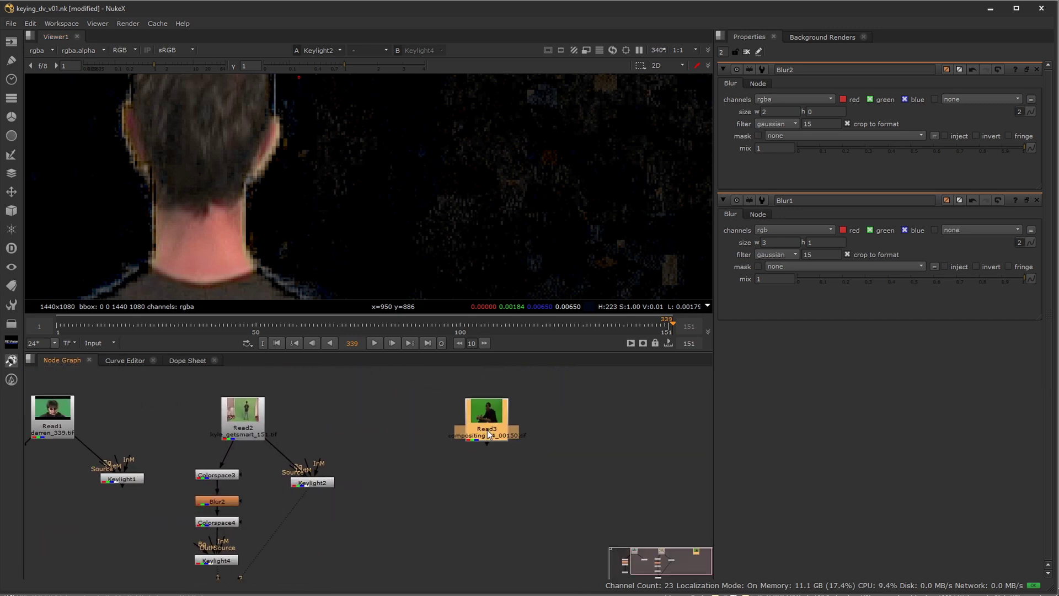
# Step: View the Read3 clip with the whole image framed, compare it with Read2 and examine the seated man more closely
pyautogui.press('1')
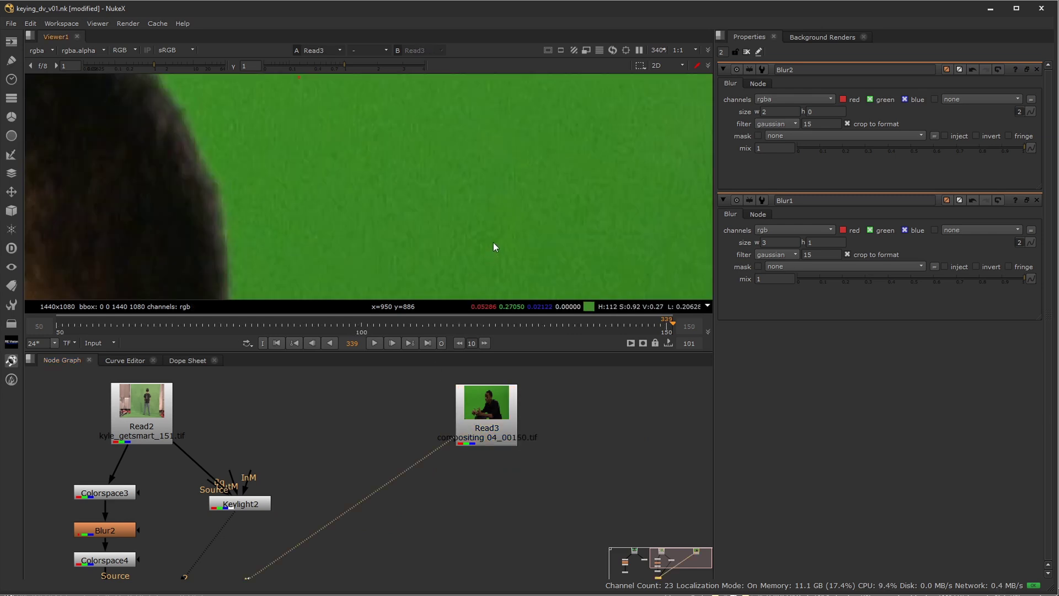
pyautogui.press('f')
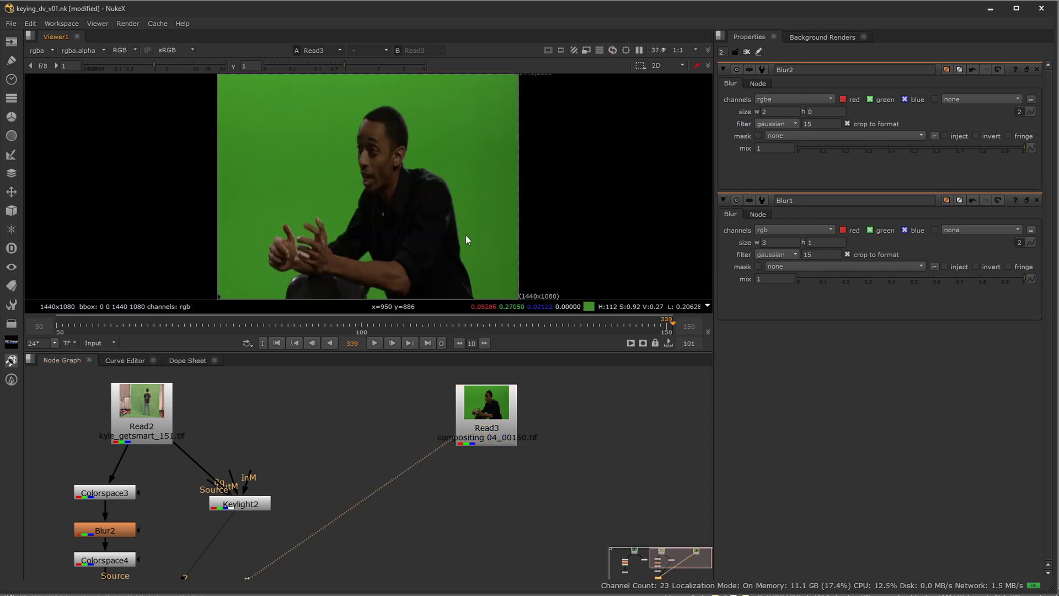
pyautogui.click(482, 426)
pyautogui.press('1')
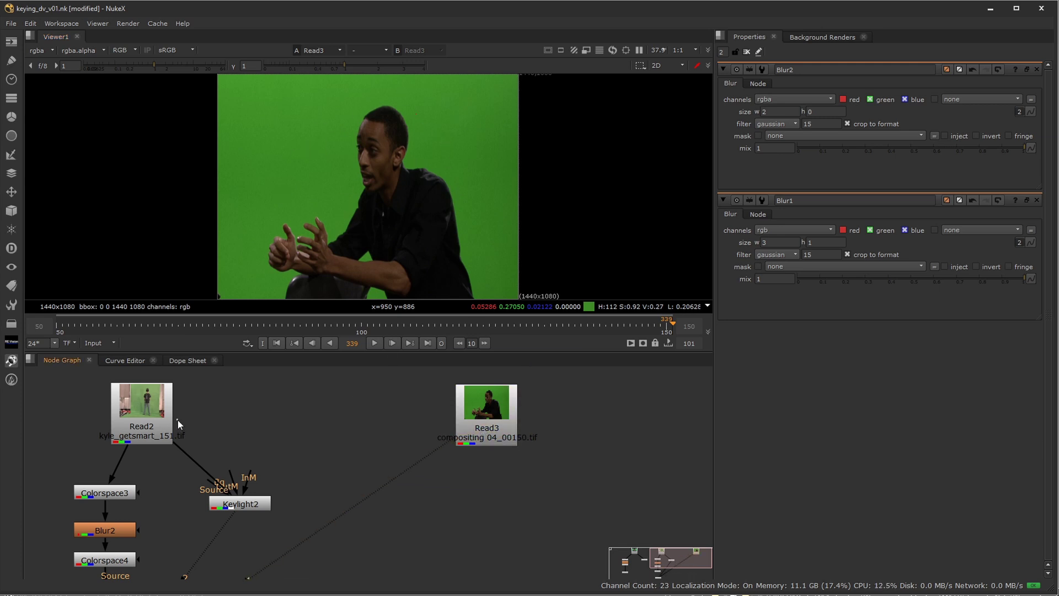
pyautogui.click(168, 421)
pyautogui.press('1')
pyautogui.click(467, 420)
pyautogui.press('1')
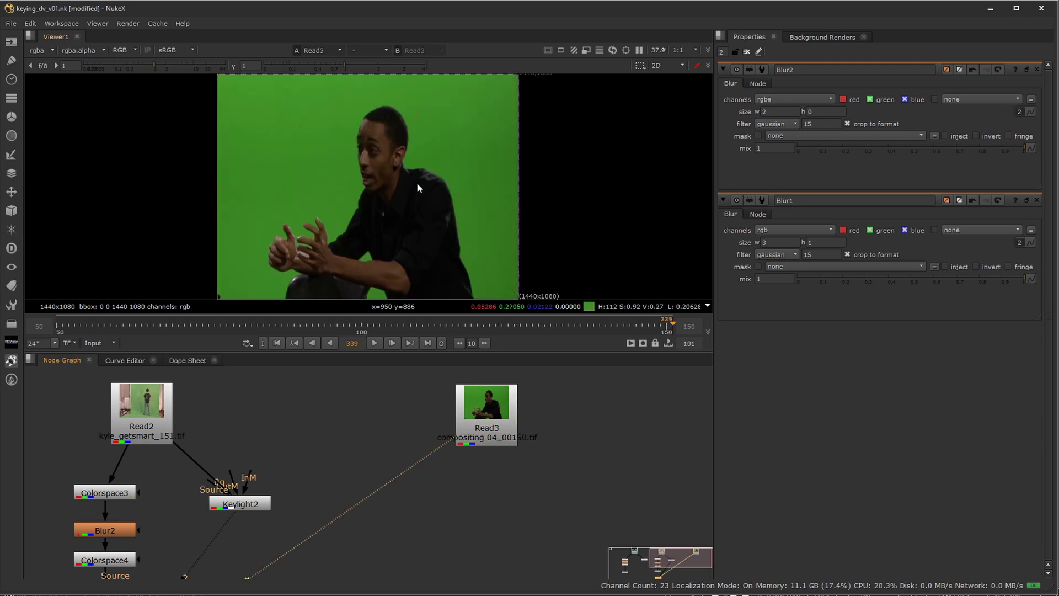
pyautogui.press('+')
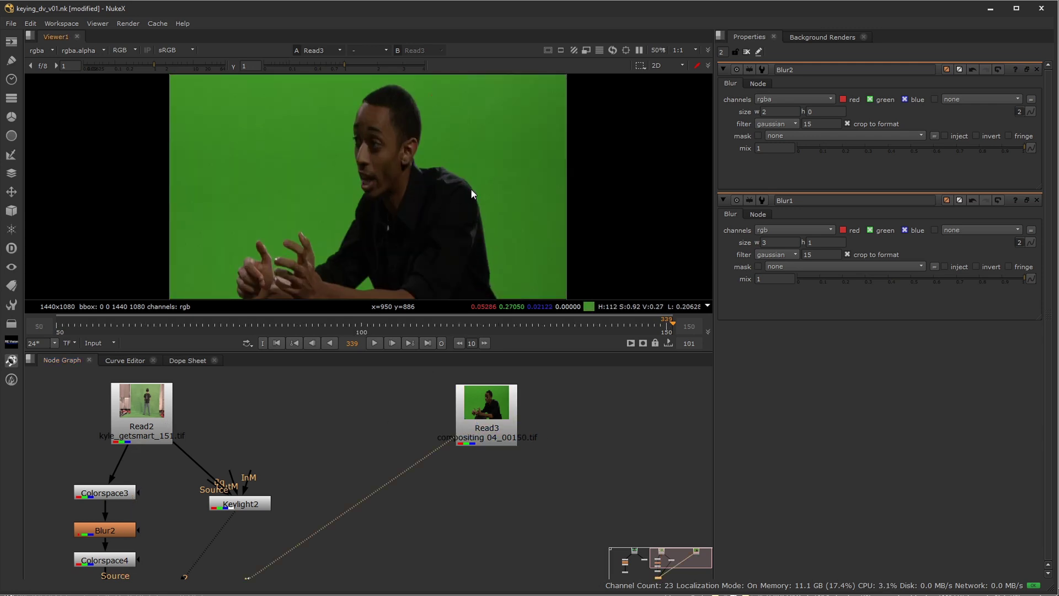
# Step: Add a Keylight node to Read3 and place it slightly below the clip in the node graph
pyautogui.press('+')
pyautogui.moveTo(564, 183); pyautogui.dragTo(530, 243, button='middle')
pyautogui.click(499, 402)
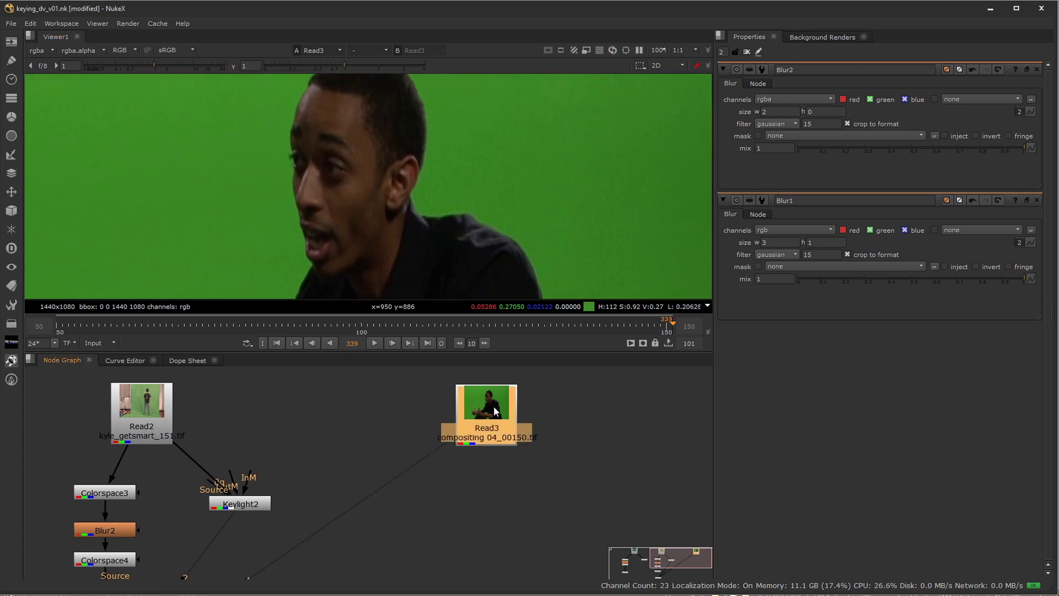
pyautogui.press('Tab')
pyautogui.write('keylight')
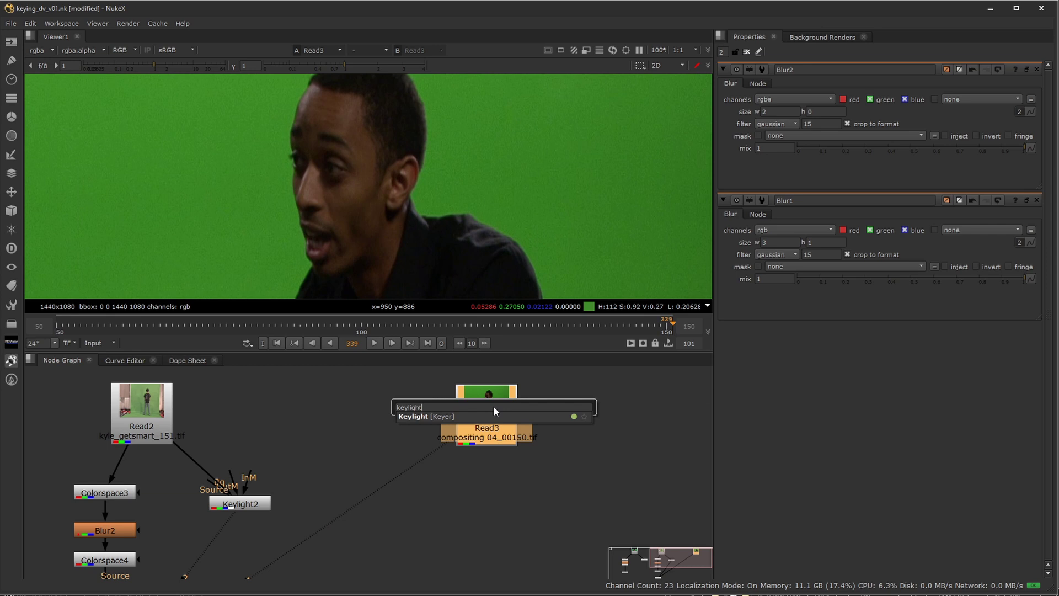
pyautogui.press('Return')
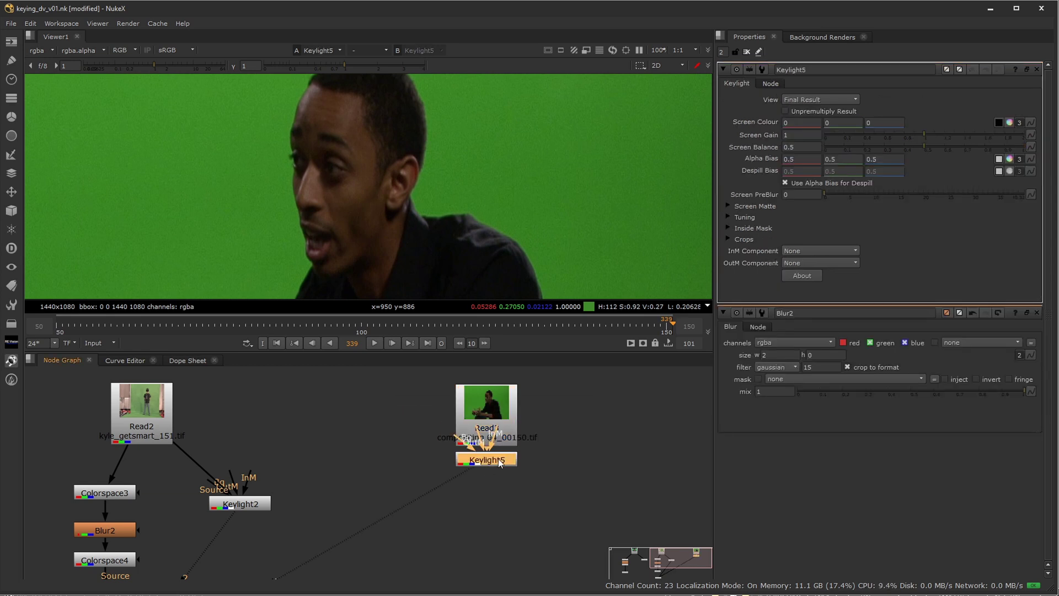
pyautogui.moveTo(497, 462); pyautogui.dragTo(495, 495)
# Step: Pick Keylight5's screen colour from the green beside the man's neck, refining the sample while checking the alpha matte up close
pyautogui.click(999, 122)
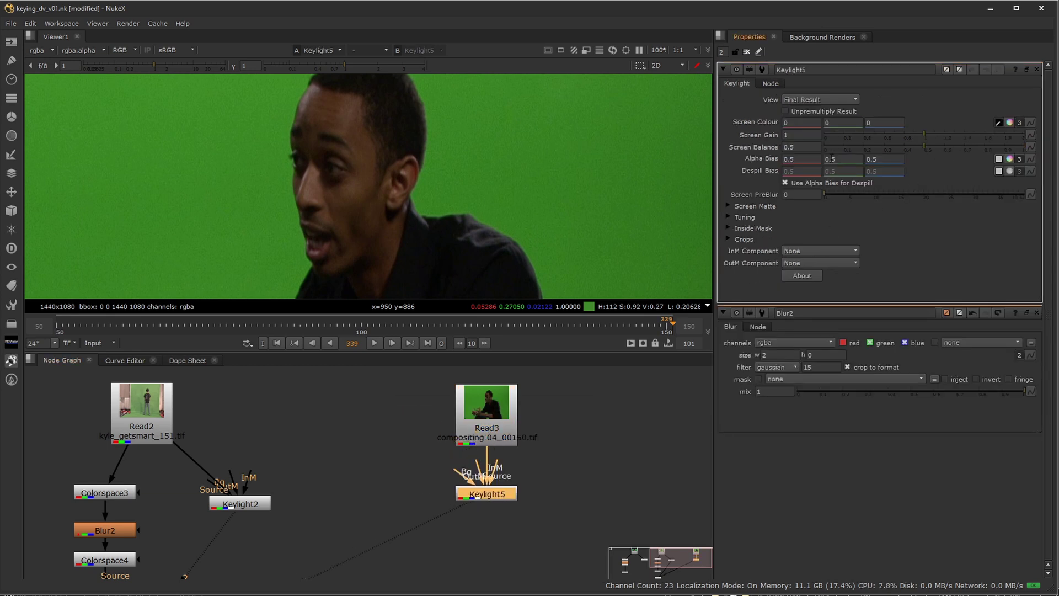
pyautogui.keyDown('ctrl'); pyautogui.click(419, 198); pyautogui.keyUp('ctrl')
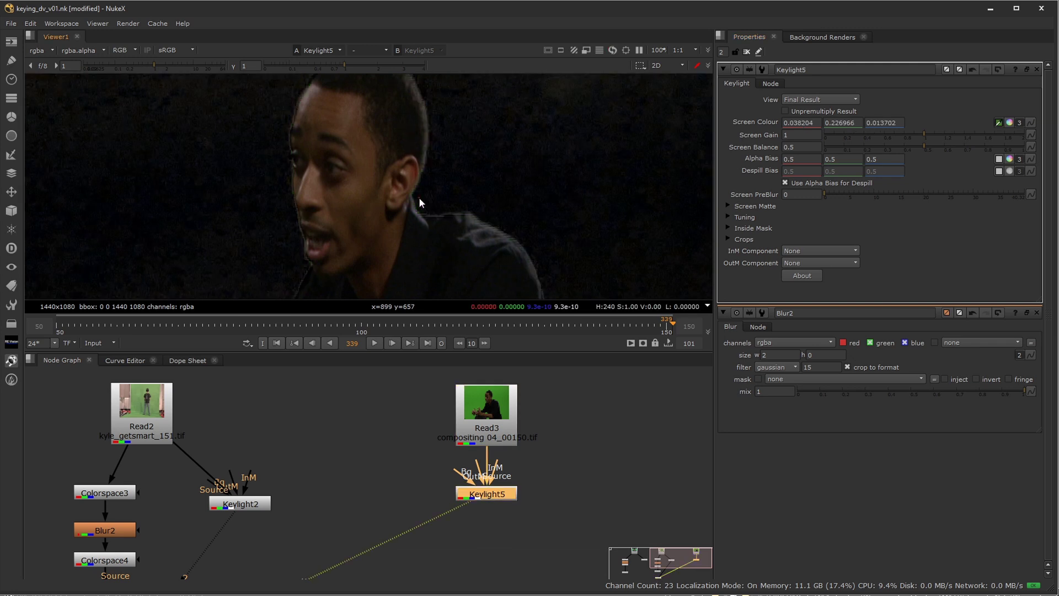
pyautogui.press('a')
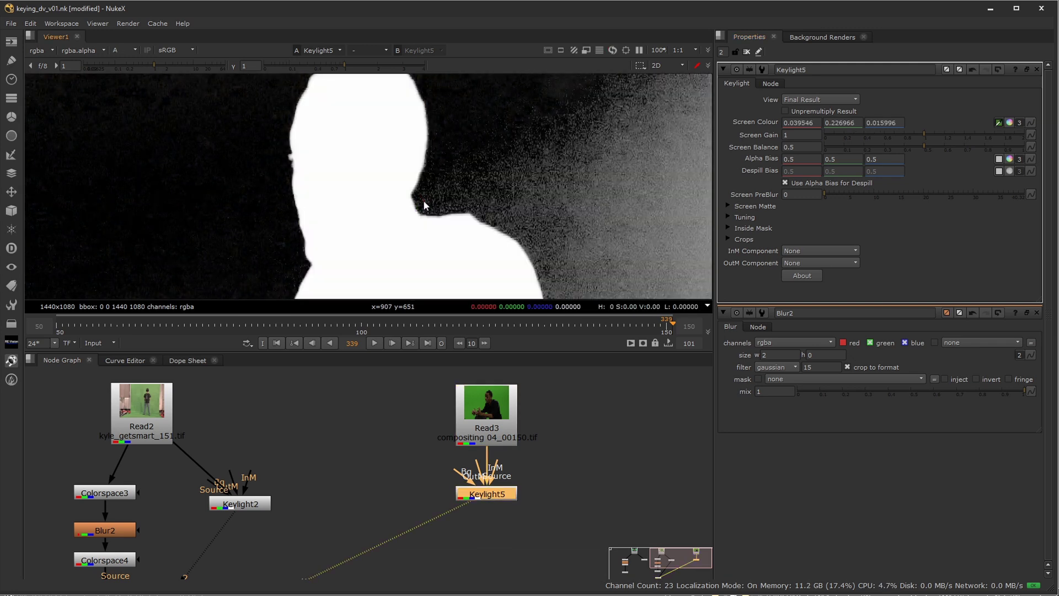
pyautogui.keyDown('ctrl'); pyautogui.click(423, 200); pyautogui.keyUp('ctrl')
pyautogui.keyDown('ctrl'); pyautogui.click(425, 203); pyautogui.keyUp('ctrl')
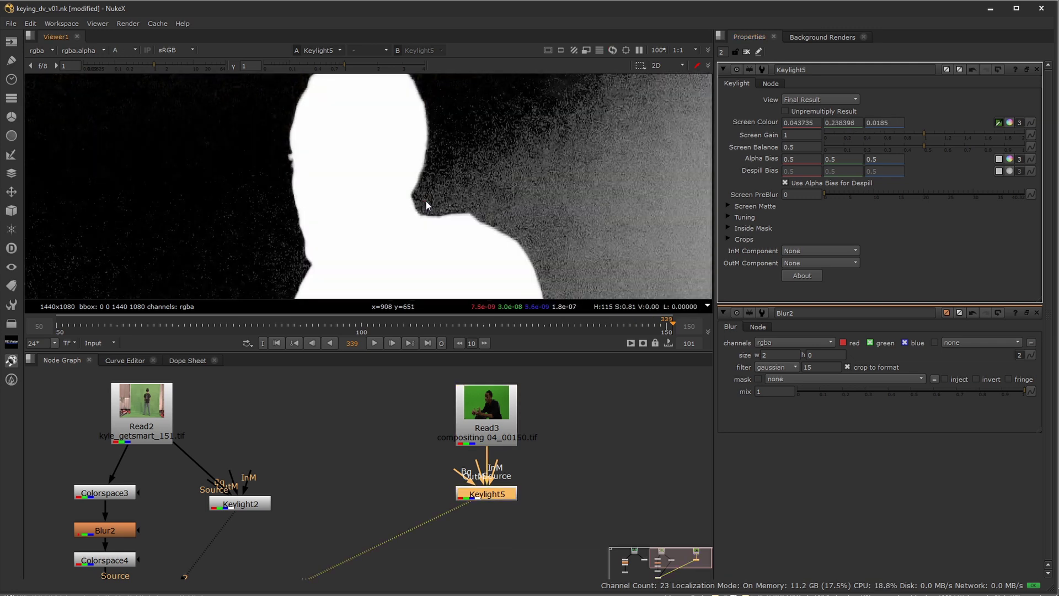
pyautogui.keyDown('ctrl'); pyautogui.click(423, 200); pyautogui.keyUp('ctrl')
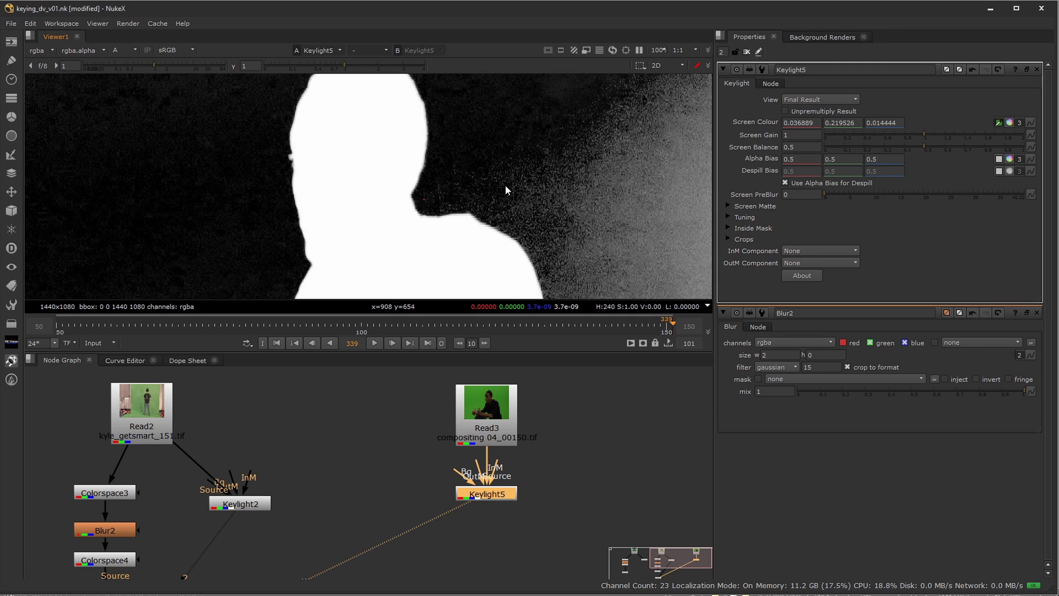
pyautogui.scroll(5, 505, 185)
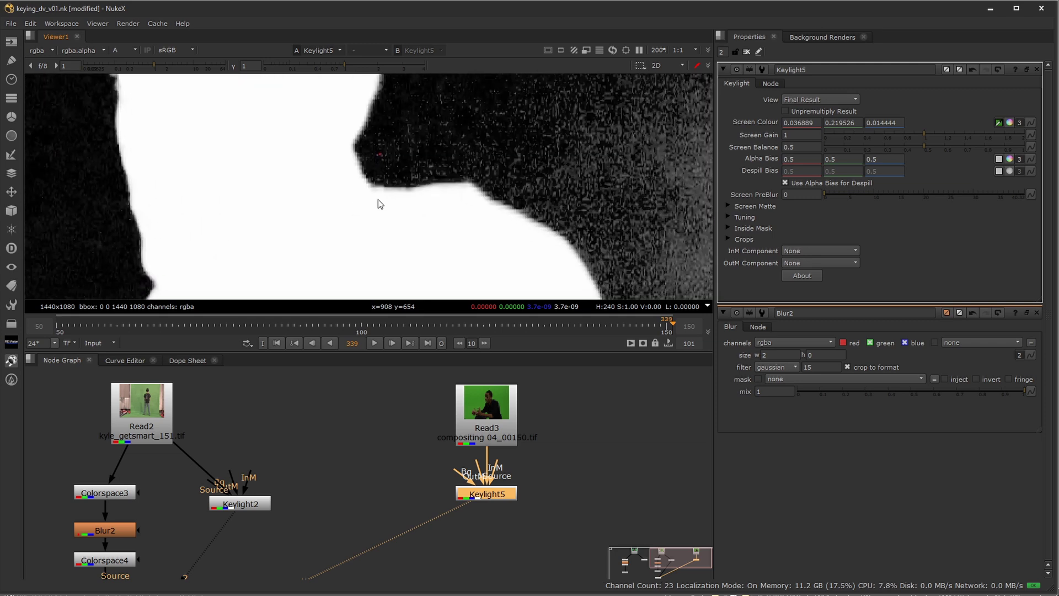
pyautogui.moveTo(378, 200); pyautogui.dragTo(562, 174, button='middle')
# Step: View Read1 and its Keylight1 result in RGB, and examine the man's shoulder edge closely for comparison with Read3's key
pyautogui.moveTo(284, 410); pyautogui.dragTo(499, 405, button='middle')
pyautogui.moveTo(350, 431); pyautogui.dragTo(429, 427, button='middle')
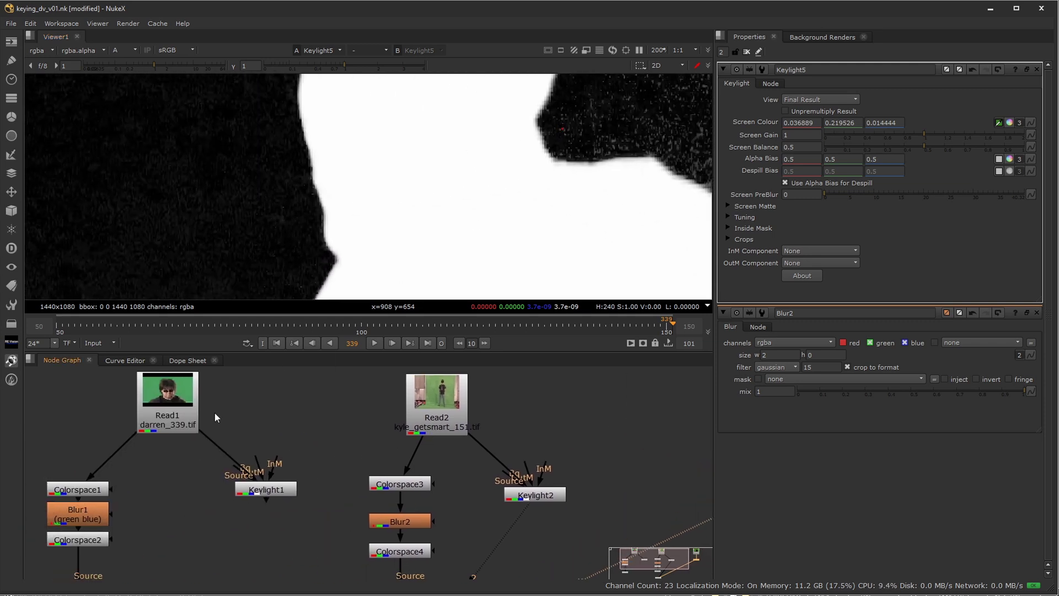
pyautogui.press('1')
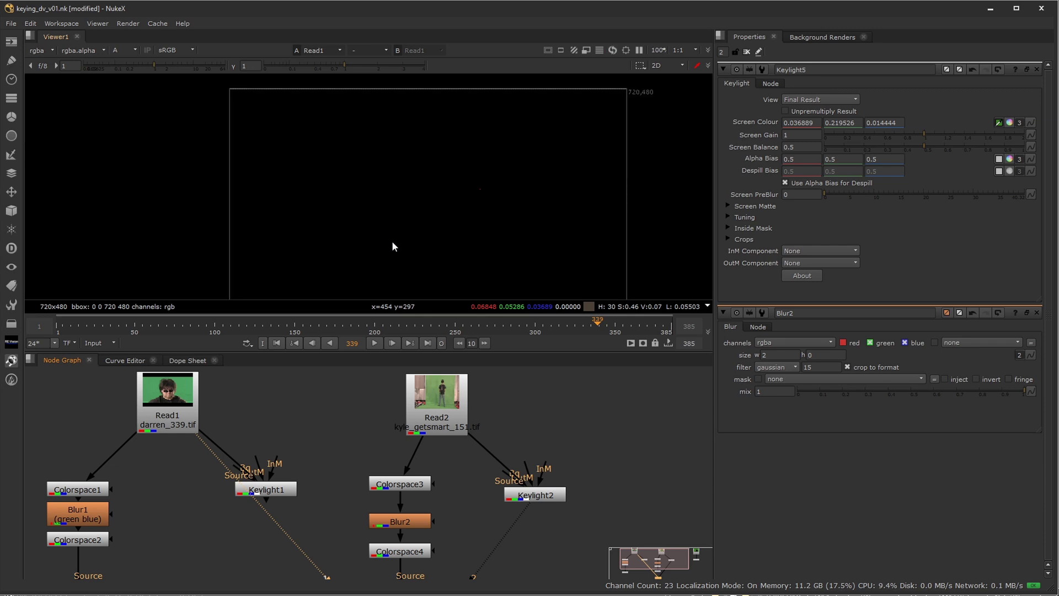
pyautogui.press('a')
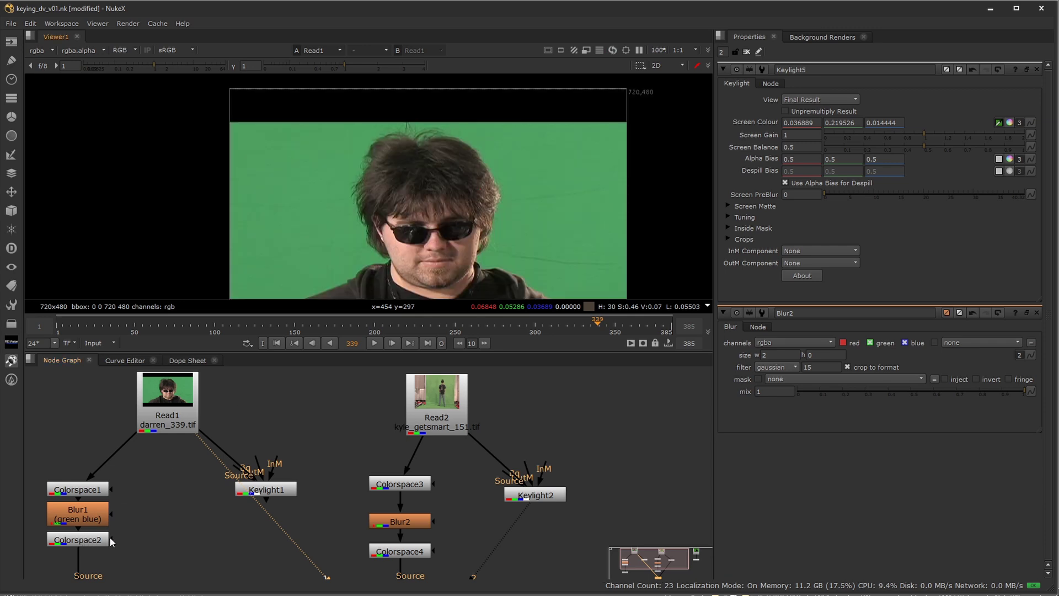
pyautogui.click(280, 493)
pyautogui.press('1')
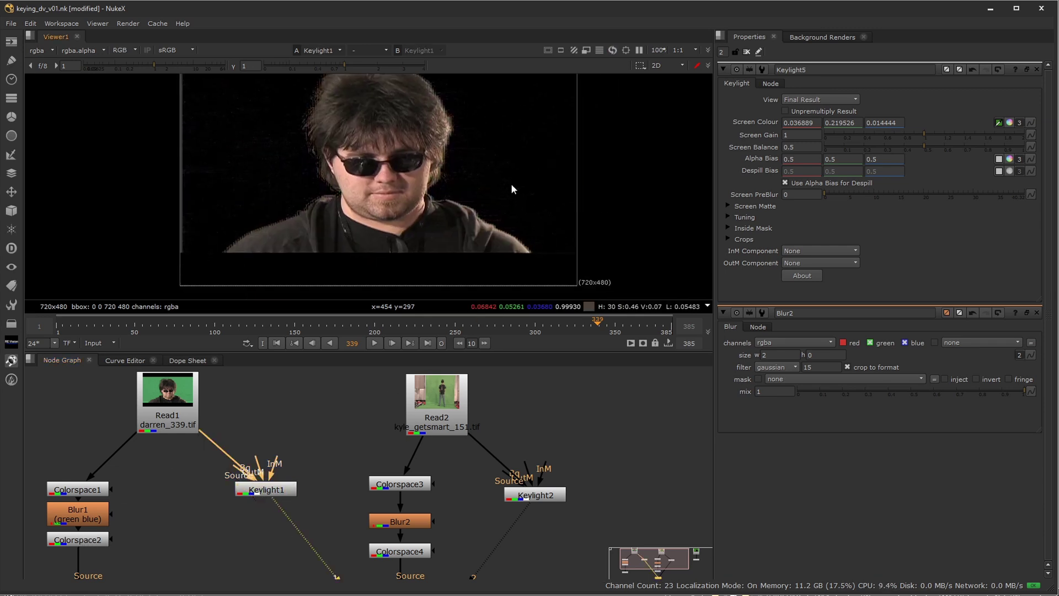
pyautogui.press('+')
pyautogui.moveTo(561, 256); pyautogui.dragTo(378, 196, button='middle')
pyautogui.scroll(1, 426, 182)
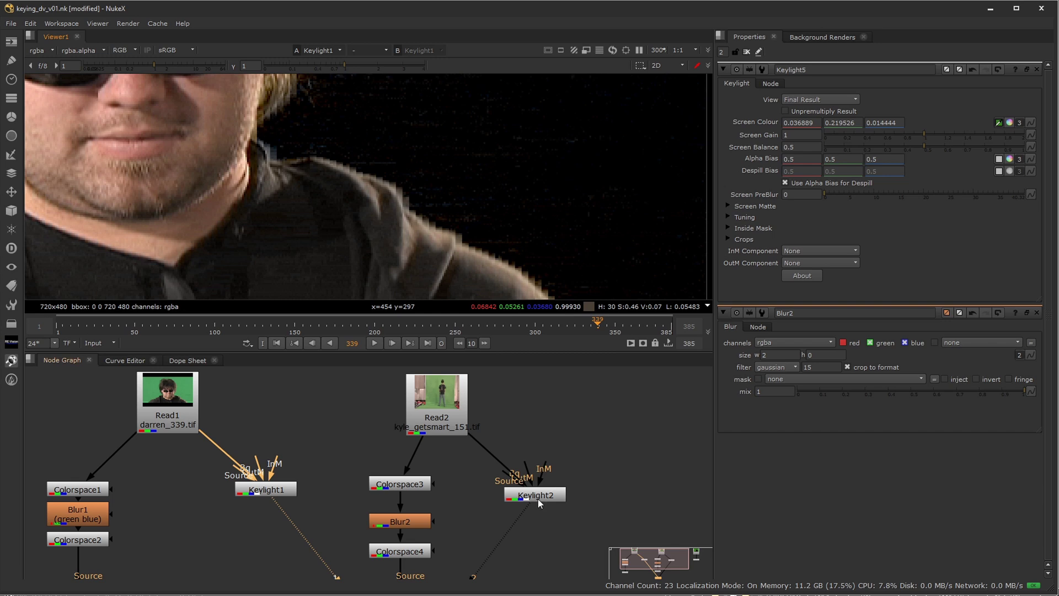
# Step: Return to the Keylight5 result and inspect its alpha matte around the man's head and shoulder
pyautogui.moveTo(585, 479); pyautogui.dragTo(260, 452, button='middle')
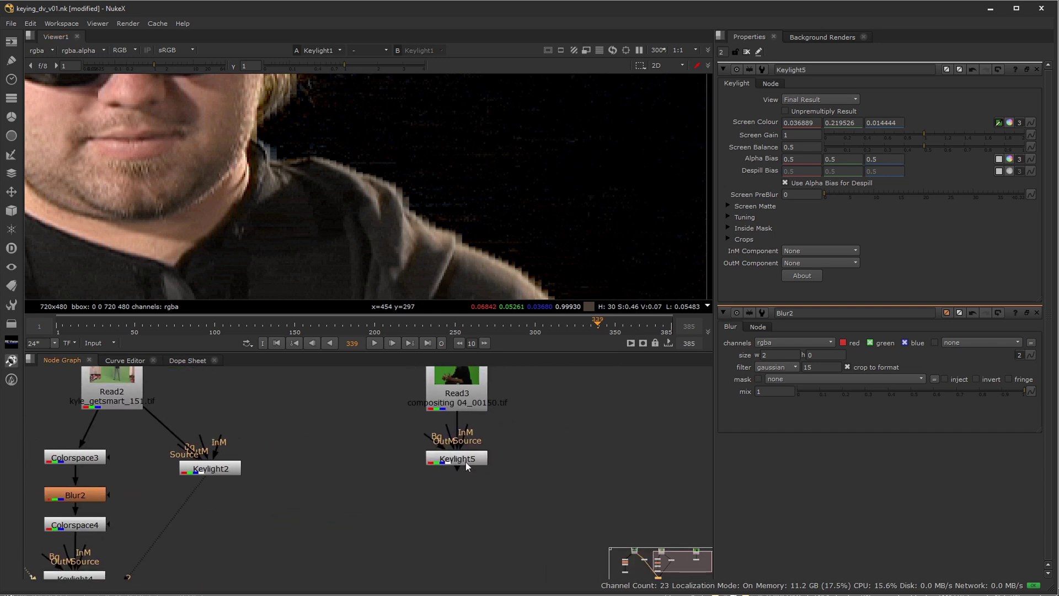
pyautogui.click(466, 462)
pyautogui.press('1')
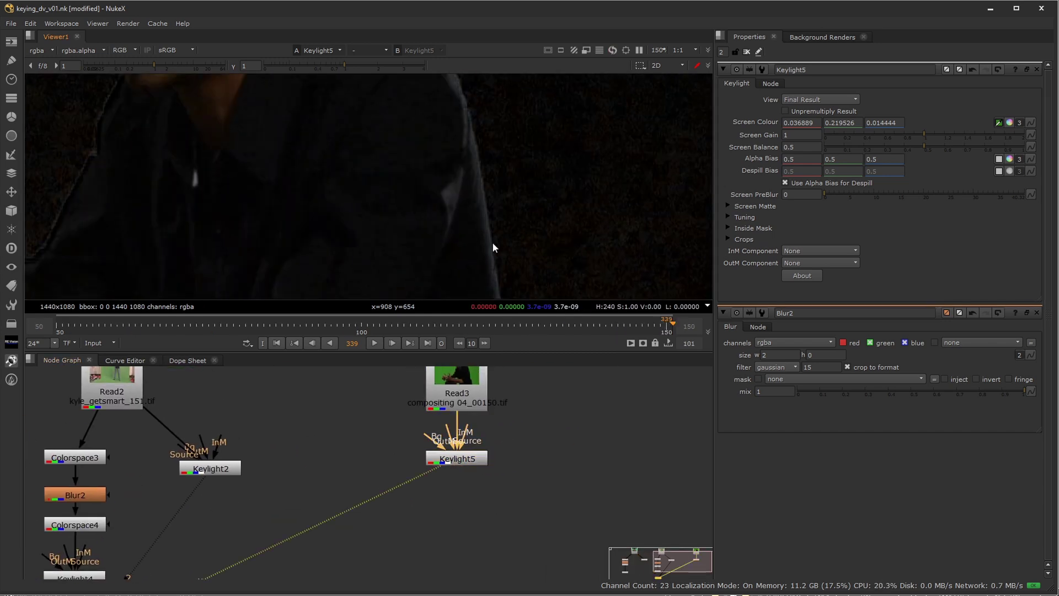
pyautogui.press('a')
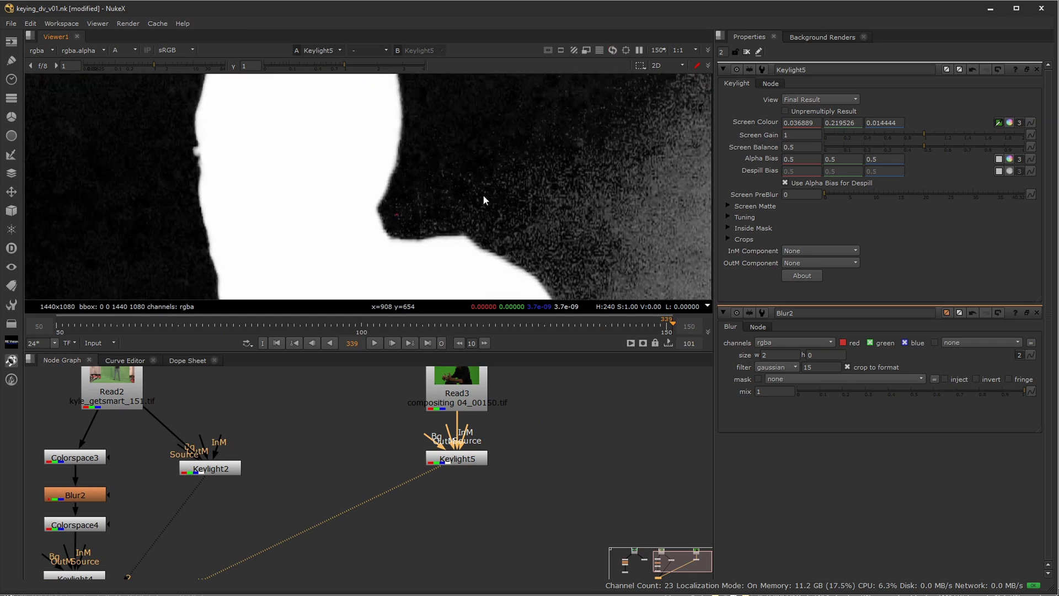
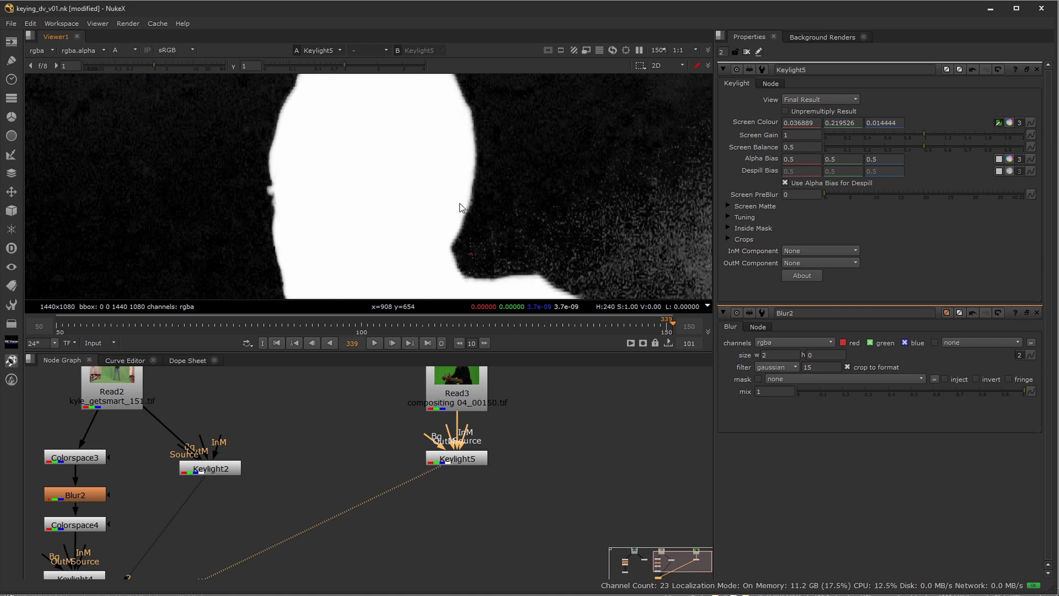
# Step: Inspect Keylight5's alpha matte at the top of the man's head, and examine the same edges down to the shoulder in RGB
pyautogui.moveTo(468, 184); pyautogui.dragTo(471, 239, button='middle')
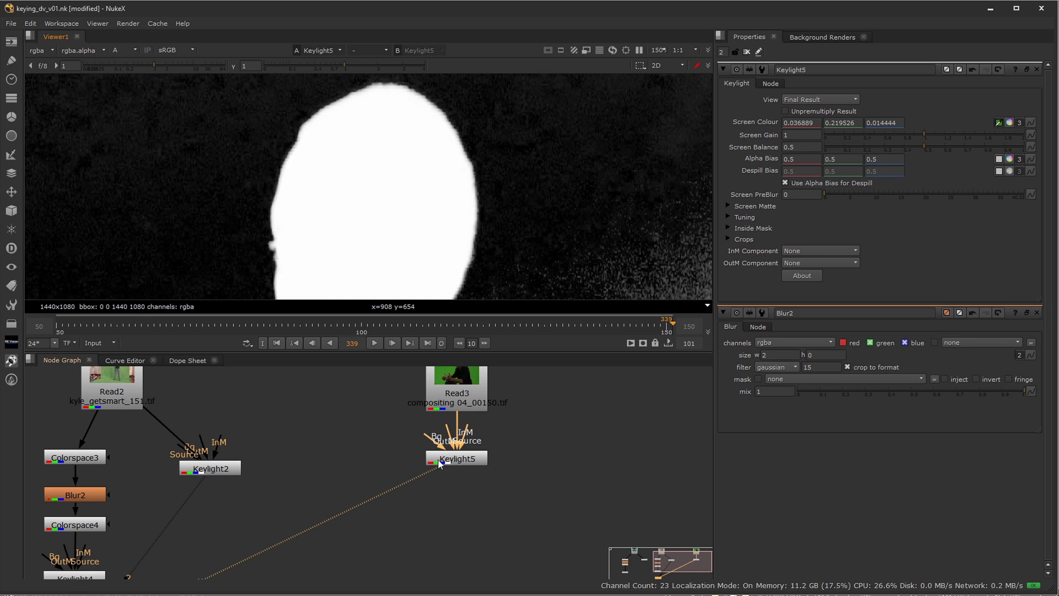
pyautogui.click(453, 460)
pyautogui.press('a')
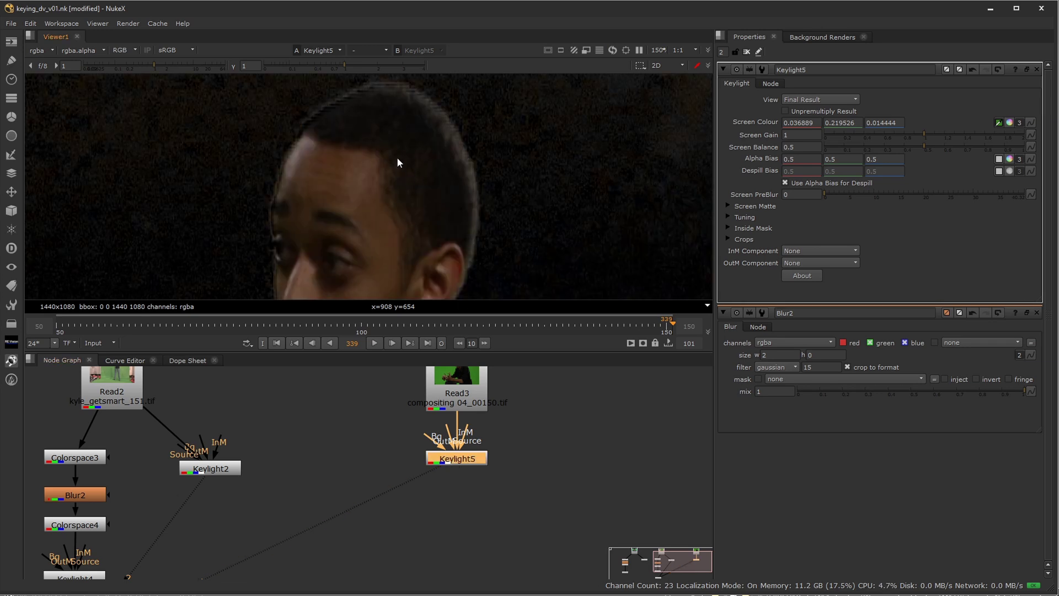
pyautogui.moveTo(398, 158); pyautogui.dragTo(435, 203, button='middle')
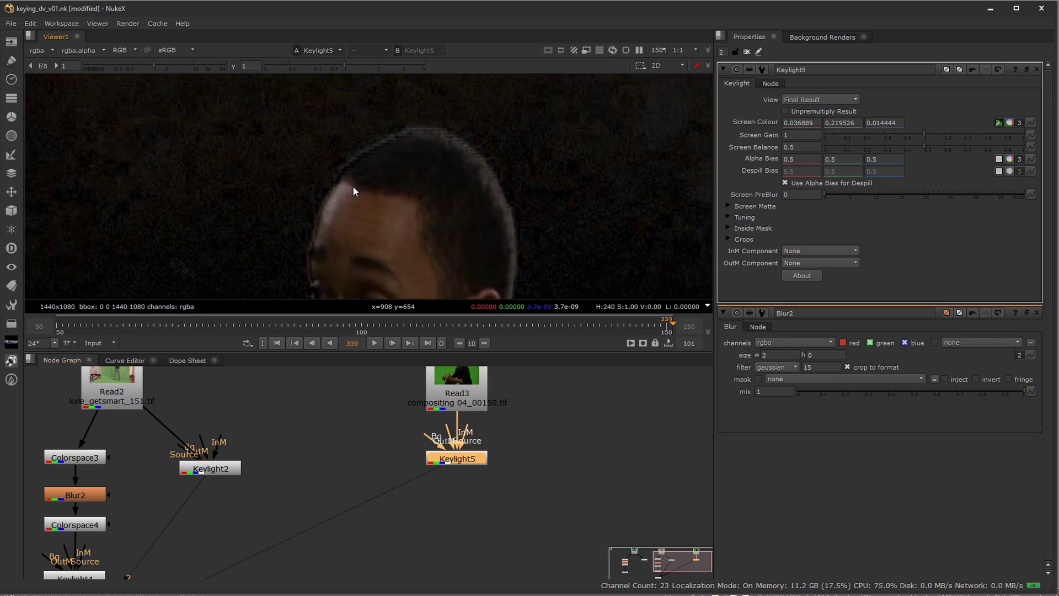
pyautogui.moveTo(491, 263); pyautogui.dragTo(481, 177, button='middle')
pyautogui.moveTo(456, 244); pyautogui.dragTo(451, 154, button='middle')
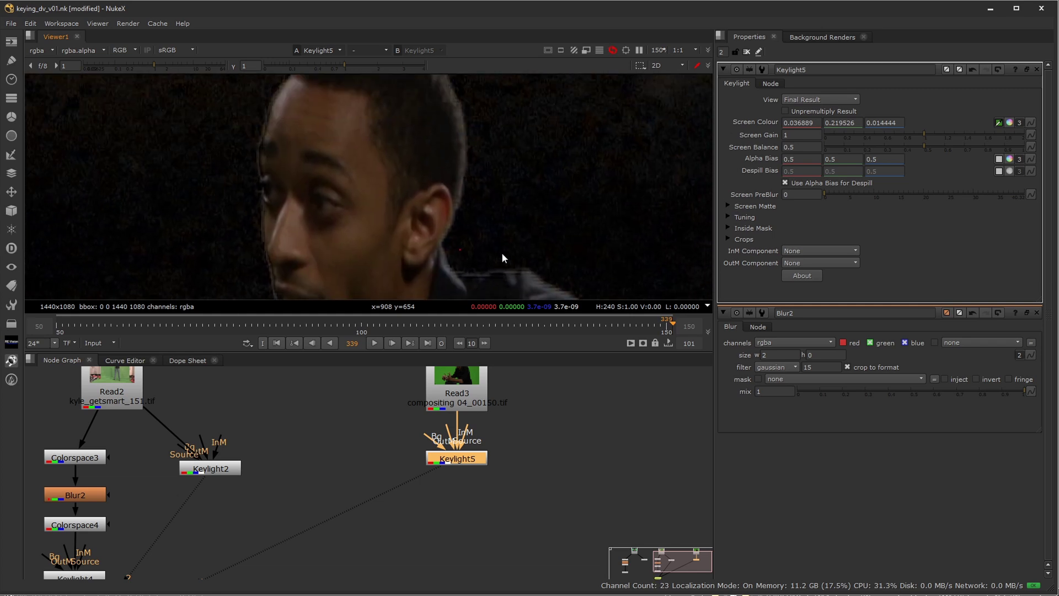
# Step: Duplicate the Colorspace3, Blur2 and Colorspace4 chain, stack the copies compactly between Keylight2 and Keylight5, and feed them from Read3
pyautogui.moveTo(131, 491); pyautogui.dragTo(242, 462, button='middle')
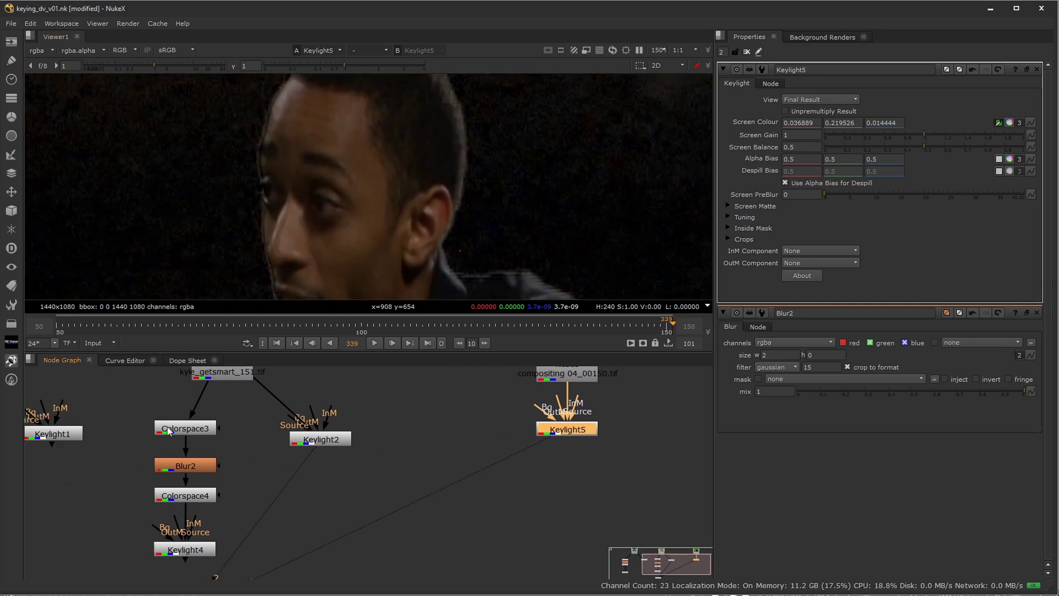
pyautogui.moveTo(131, 407)
pyautogui.mouseDown()
pyautogui.moveTo(160, 462)
pyautogui.moveTo(224, 506)
pyautogui.mouseUp()
pyautogui.hotkey('ctrl', 'c')
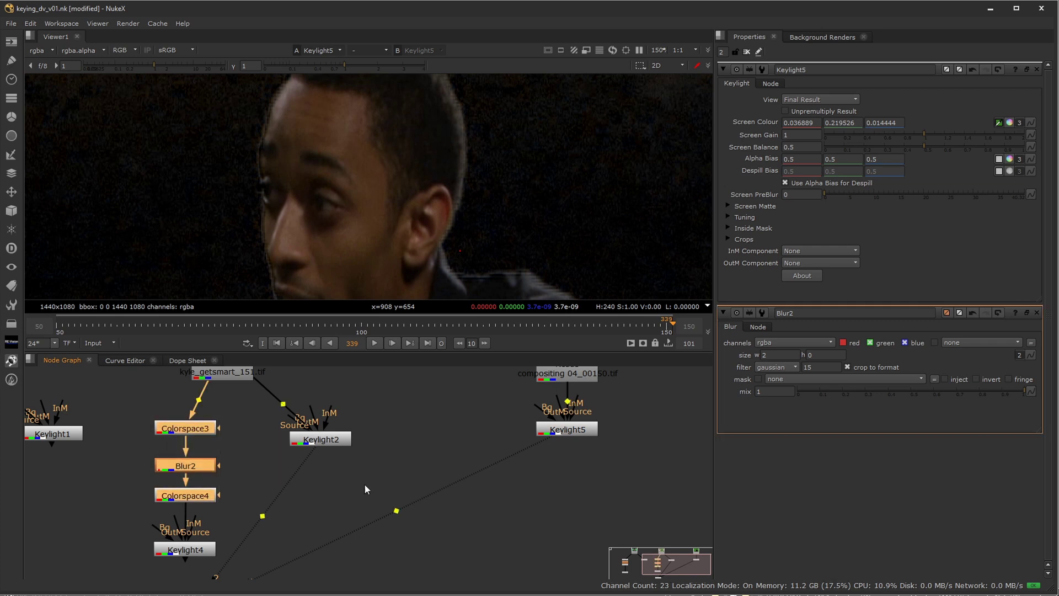
pyautogui.click(422, 431)
pyautogui.hotkey('ctrl', 'v')
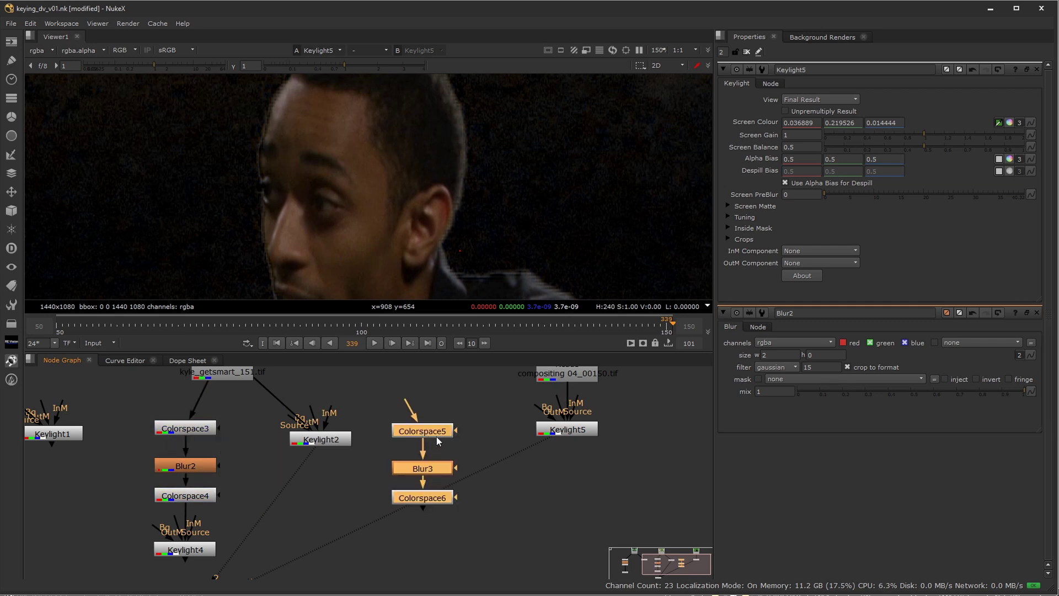
pyautogui.moveTo(437, 437); pyautogui.dragTo(444, 407)
pyautogui.press('l')
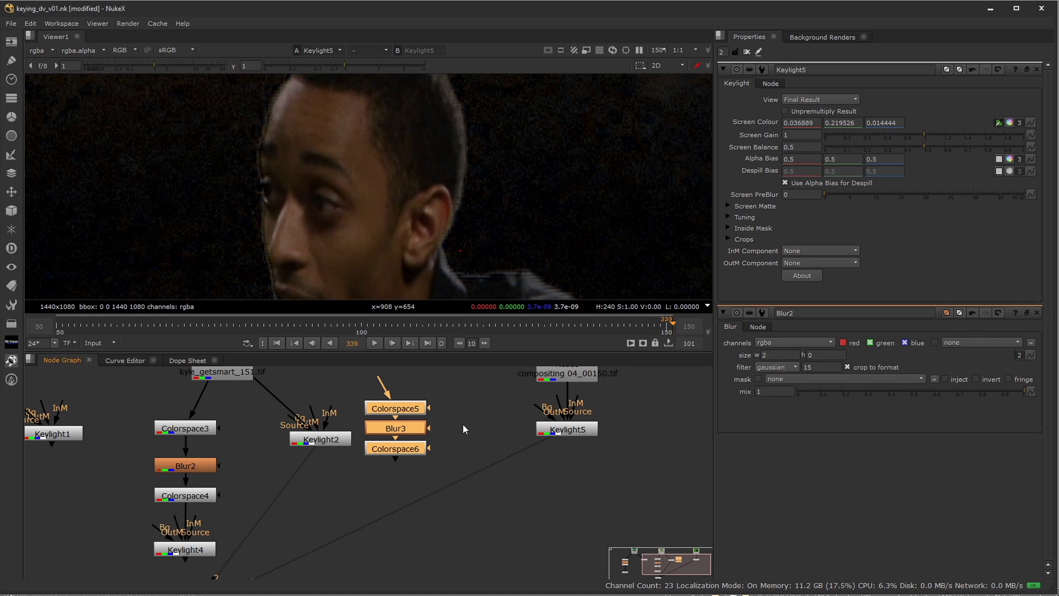
pyautogui.moveTo(462, 425); pyautogui.dragTo(412, 498, button='middle')
pyautogui.moveTo(357, 485); pyautogui.dragTo(392, 486)
pyautogui.click(399, 449)
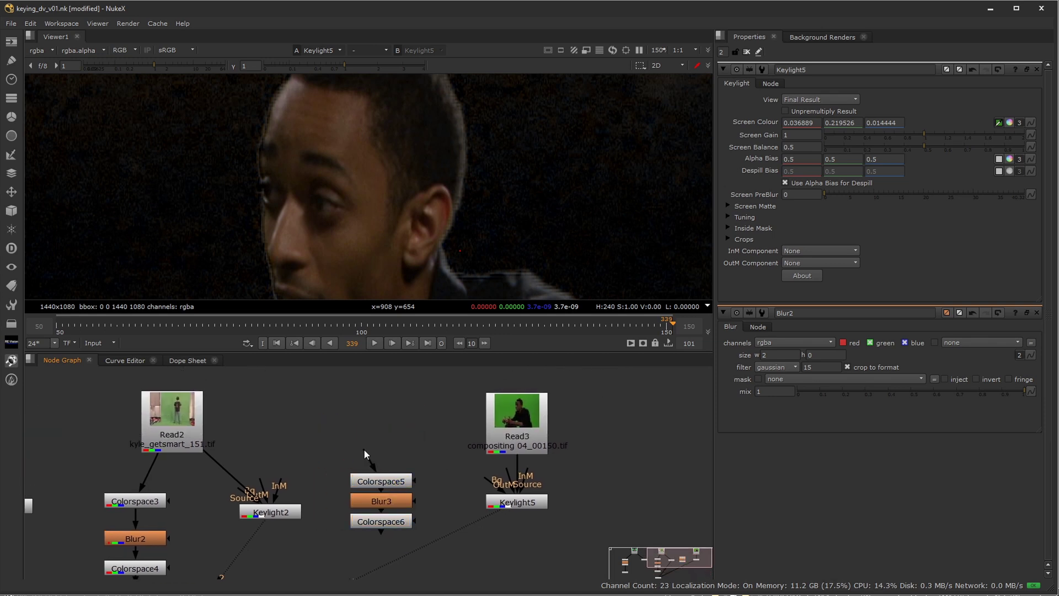
pyautogui.moveTo(363, 448); pyautogui.dragTo(497, 430)
# Step: Duplicate Keylight5 and connect the copy's Source input to Colorspace6 at the end of the new blur chain
pyautogui.click(525, 499)
pyautogui.hotkey('ctrl', 'c')
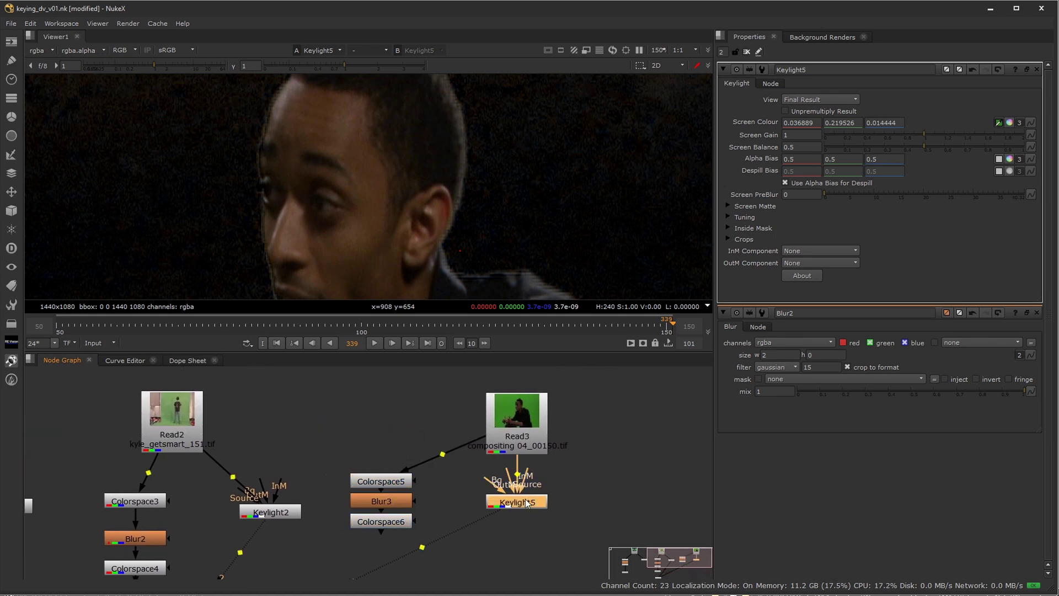
pyautogui.click(514, 562)
pyautogui.hotkey('ctrl', 'v')
pyautogui.moveTo(522, 558); pyautogui.dragTo(393, 521)
pyautogui.moveTo(472, 568); pyautogui.dragTo(472, 534, button='middle')
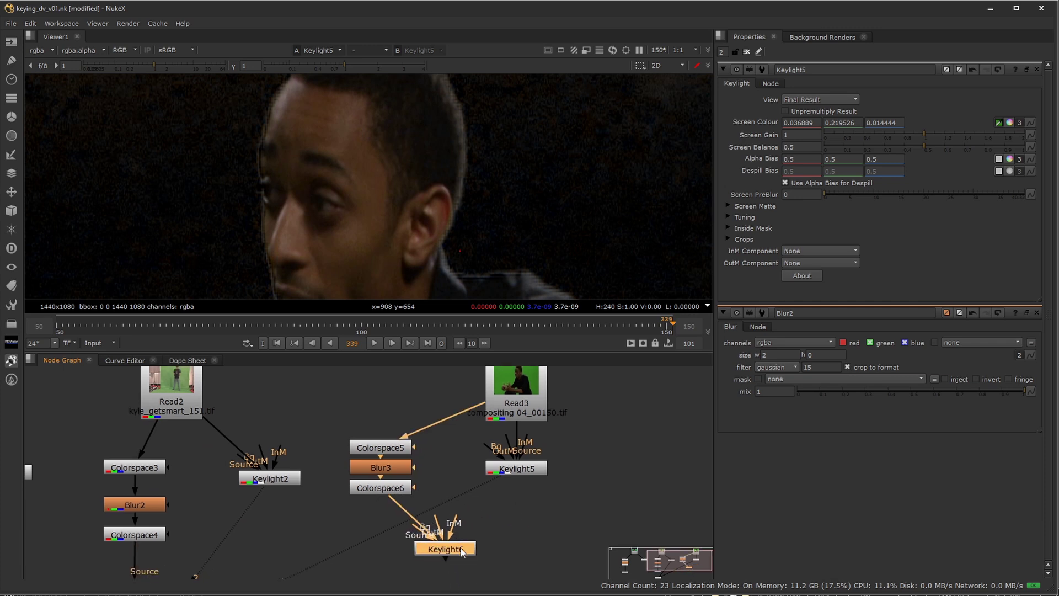
# Step: Assign Keylight5 and Keylight6 to viewer inputs 1 and 2 for comparing the direct and blurred keys
pyautogui.press('1')
pyautogui.click(528, 472)
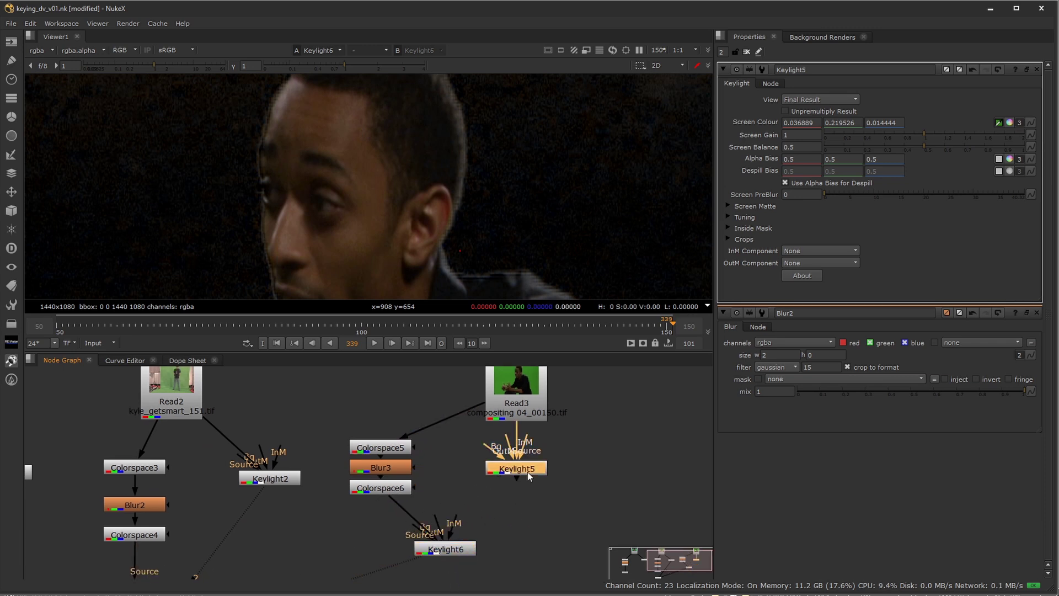
pyautogui.press('2')
pyautogui.click(462, 545)
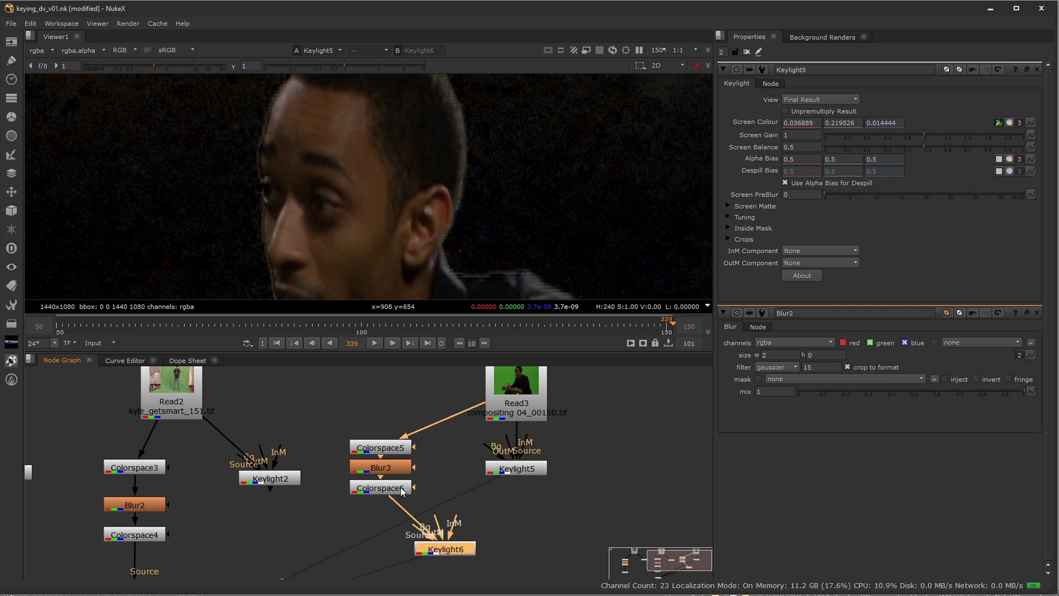
# Step: Set Blur3's size to 3 in width and 1 in height
pyautogui.doubleClick(398, 468)
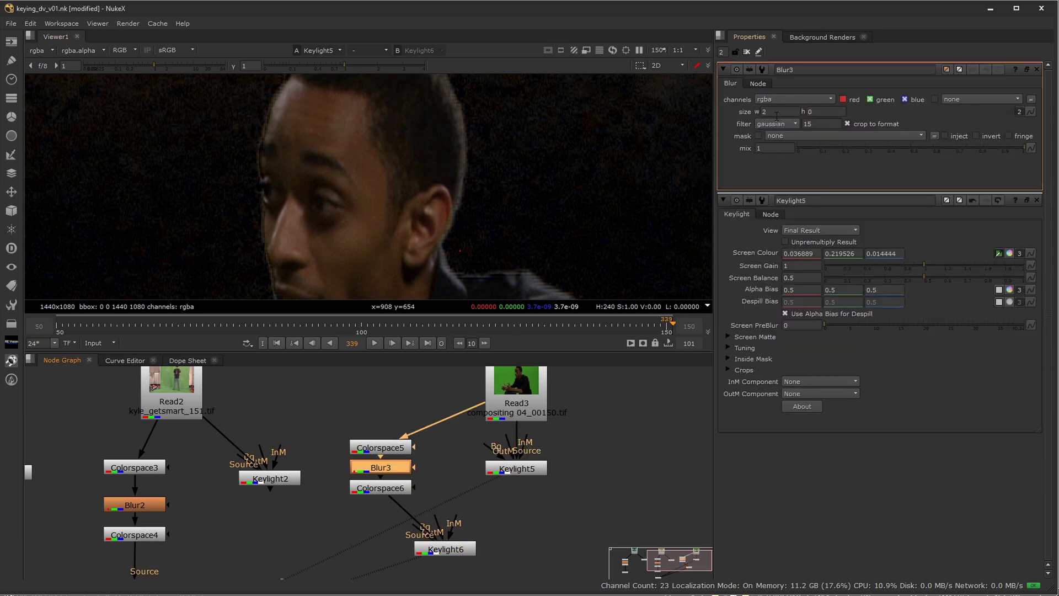
pyautogui.write('3')
pyautogui.press('Tab')
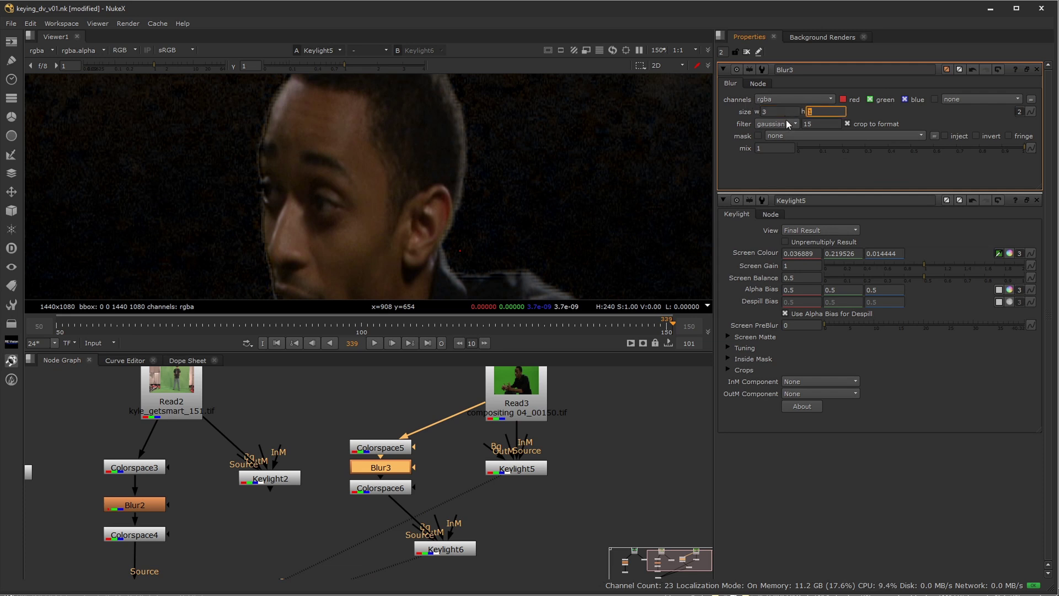
pyautogui.write('1')
pyautogui.press('Return')
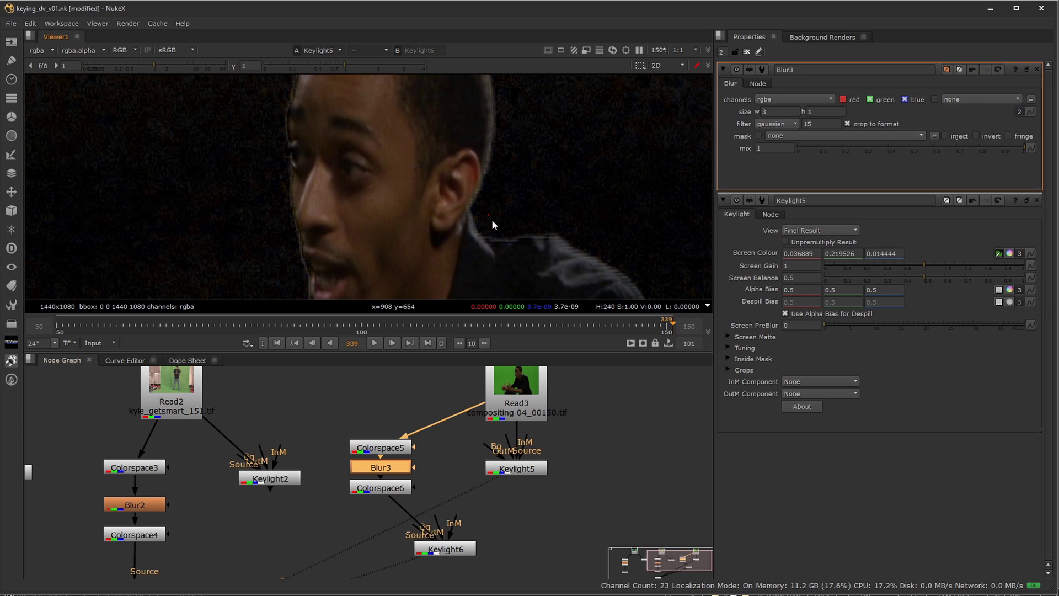
# Step: Compare the alpha mattes of Keylight5 and Keylight6 along the man's shoulder edge in close-up
pyautogui.press('=')
pyautogui.press('a')
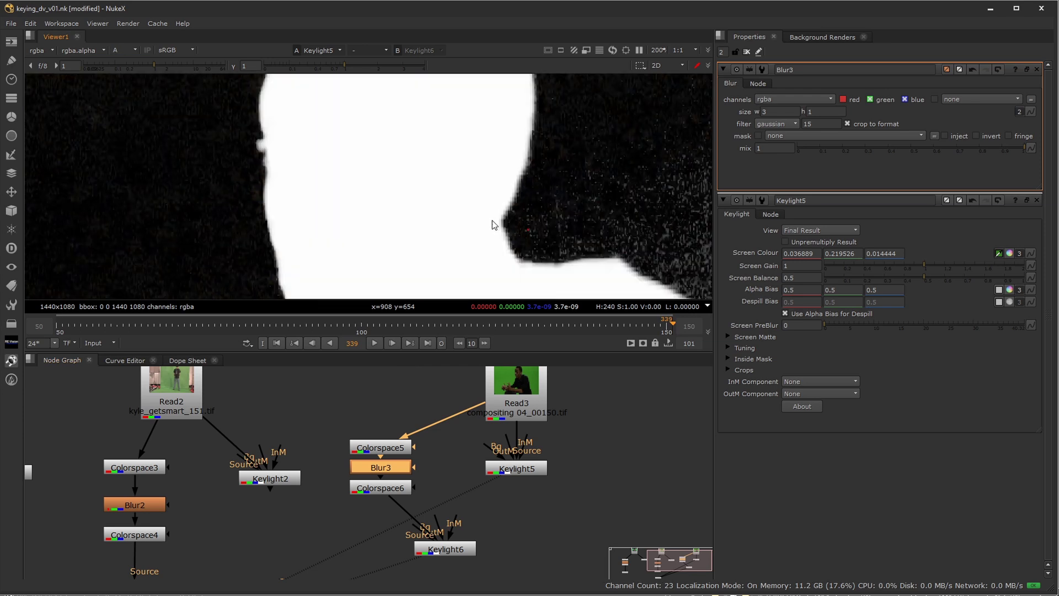
pyautogui.moveTo(544, 237); pyautogui.dragTo(447, 170, button='middle')
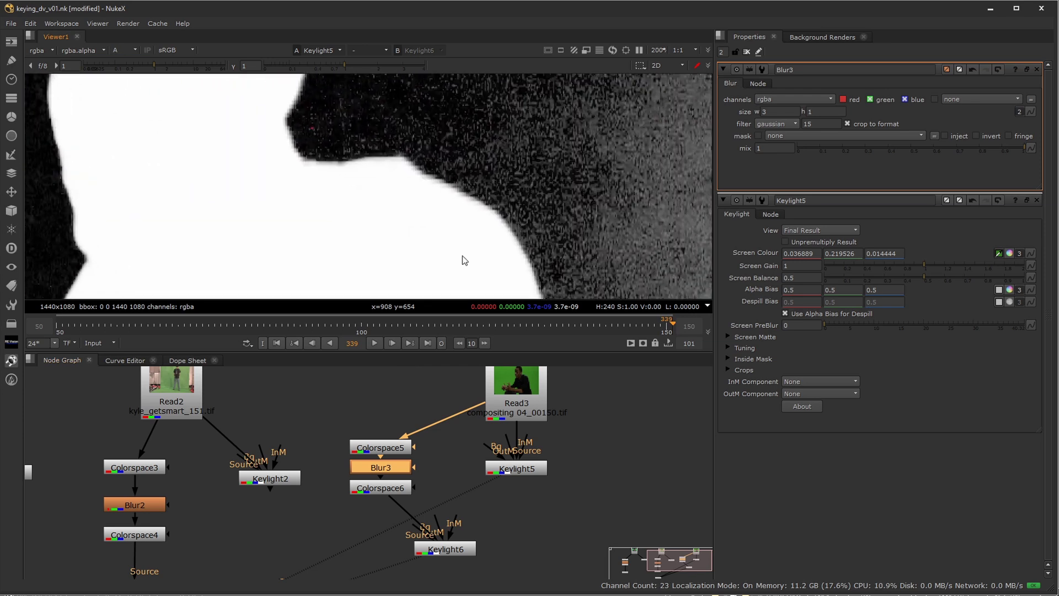
pyautogui.click(443, 550)
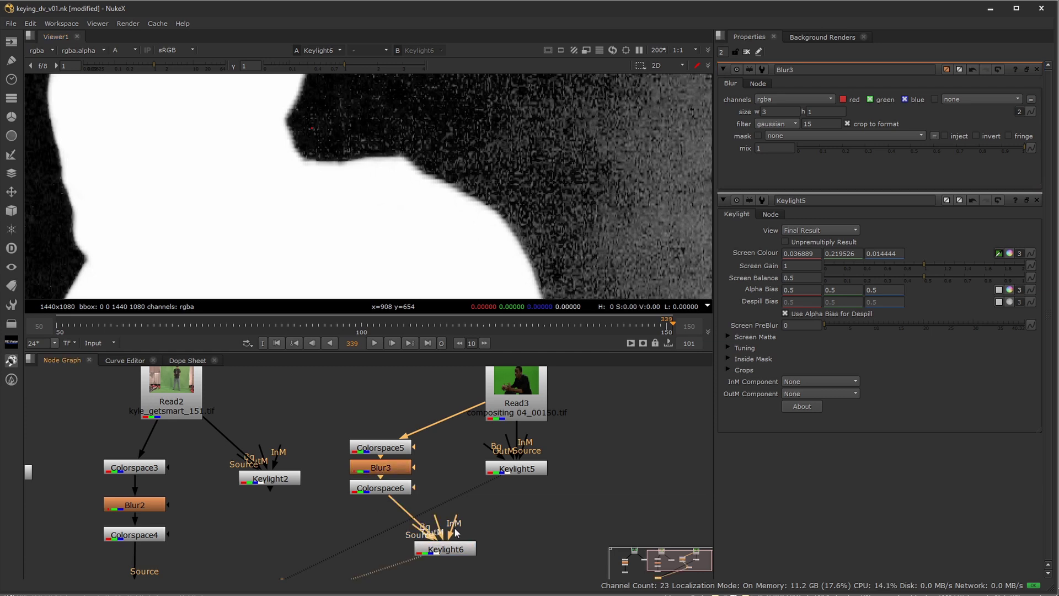
pyautogui.click(514, 472)
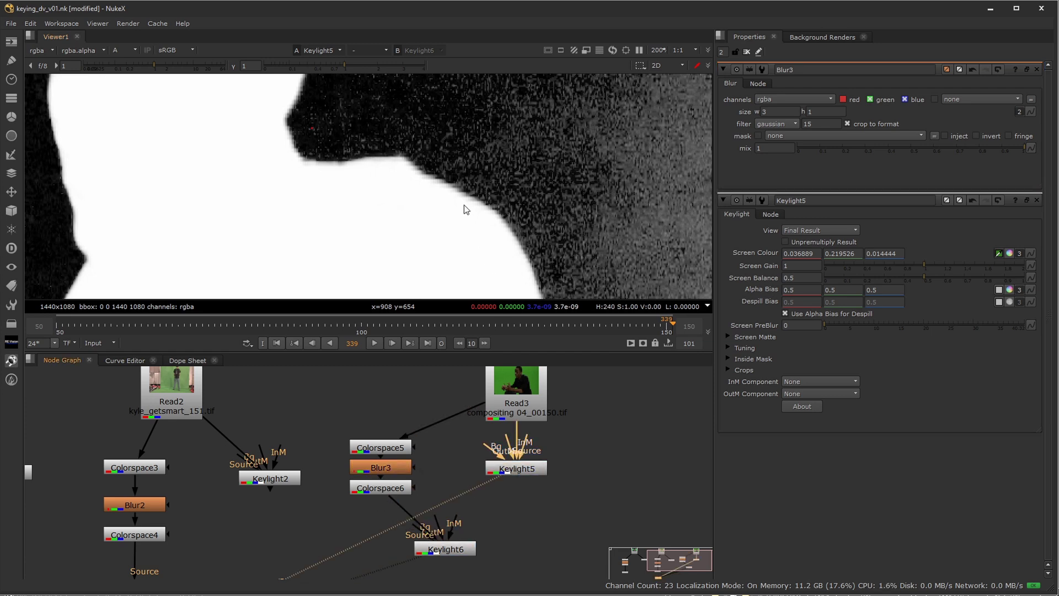
pyautogui.scroll(1, 465, 204)
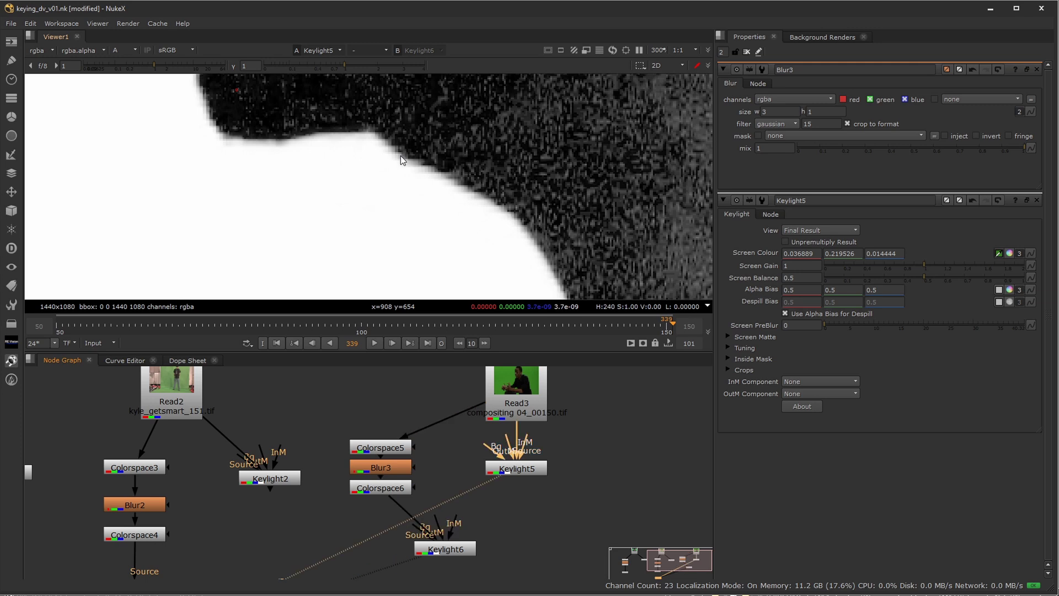
pyautogui.press('2')
pyautogui.press('1')
pyautogui.press('2')
pyautogui.press('1')
pyautogui.press('2')
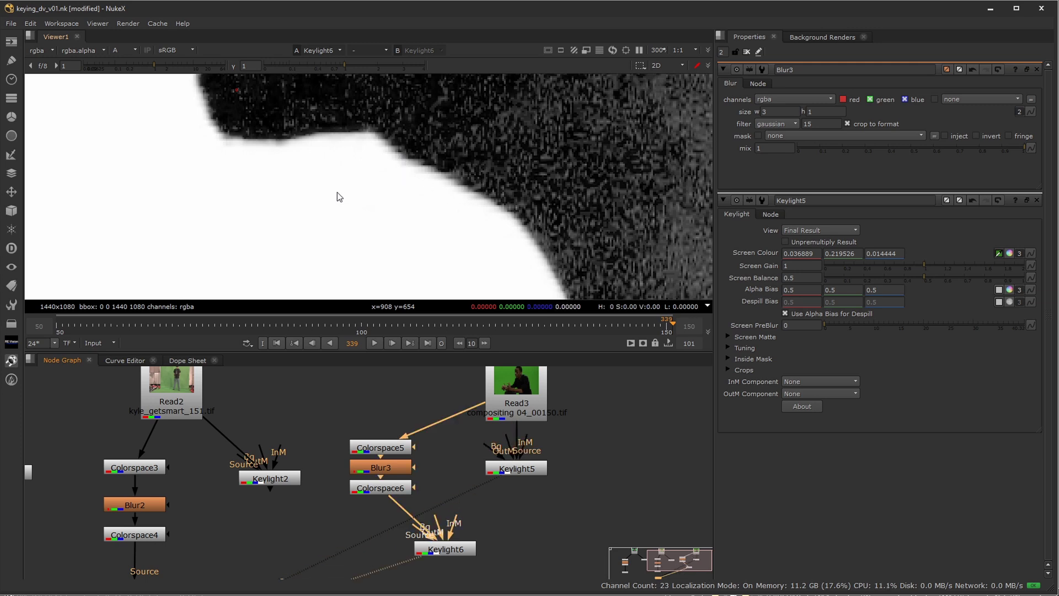
# Step: Compare the Keylight5 and Keylight6 mattes around the man's neck and the back of his head
pyautogui.moveTo(337, 192); pyautogui.dragTo(463, 252, button='middle')
pyautogui.press('1')
pyautogui.press('2')
pyautogui.press('1')
pyautogui.moveTo(366, 142); pyautogui.dragTo(456, 209, button='middle')
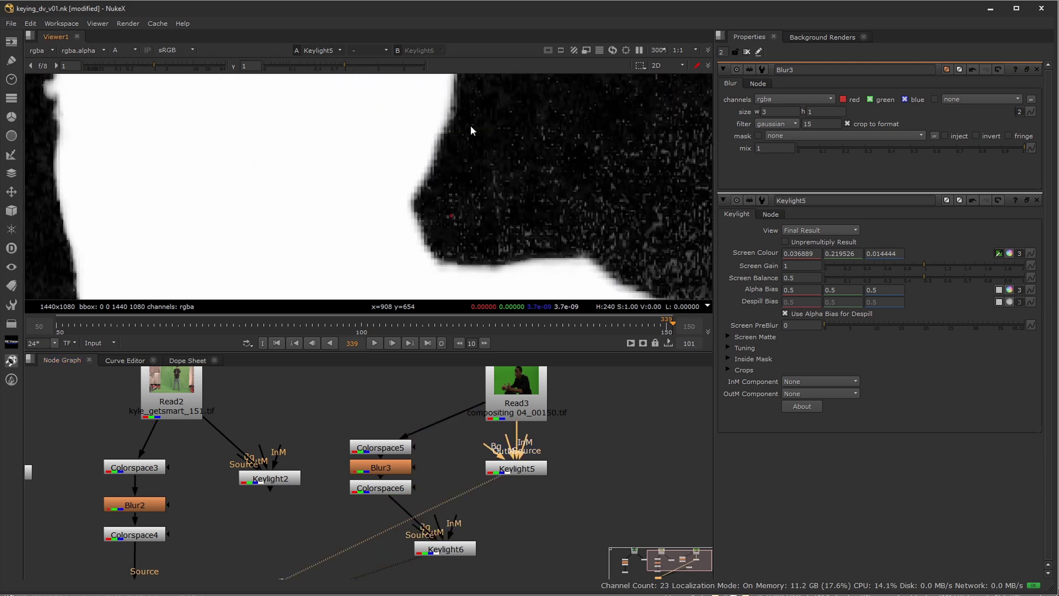
pyautogui.press('2')
pyautogui.press('1')
# Step: Examine the pixels of Keylight5's matte edges on both sides of the man's head and neck
pyautogui.click(662, 49)
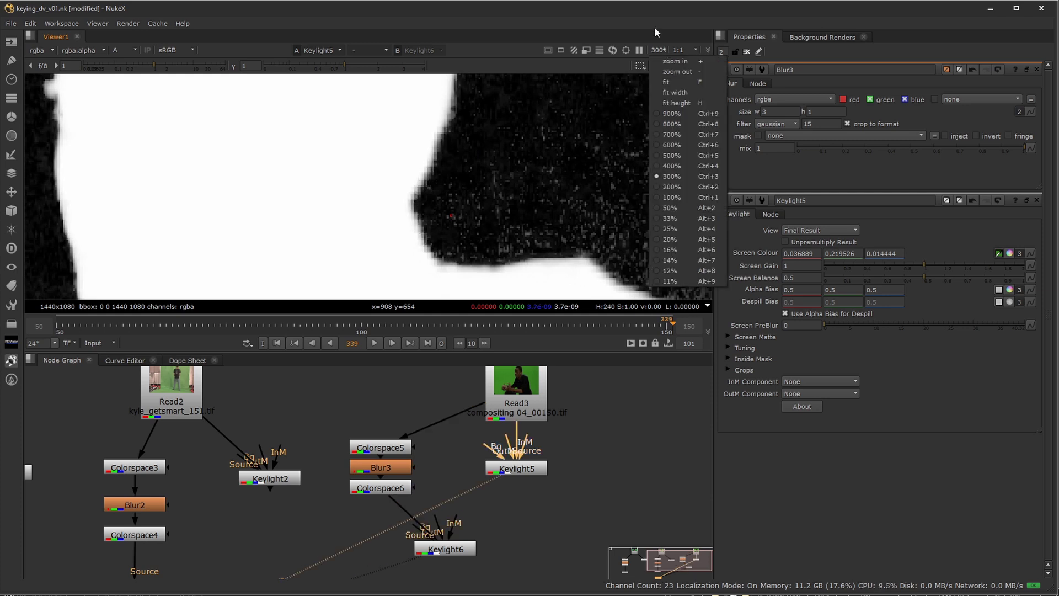
pyautogui.click(655, 28)
pyautogui.scroll(-5, 521, 154)
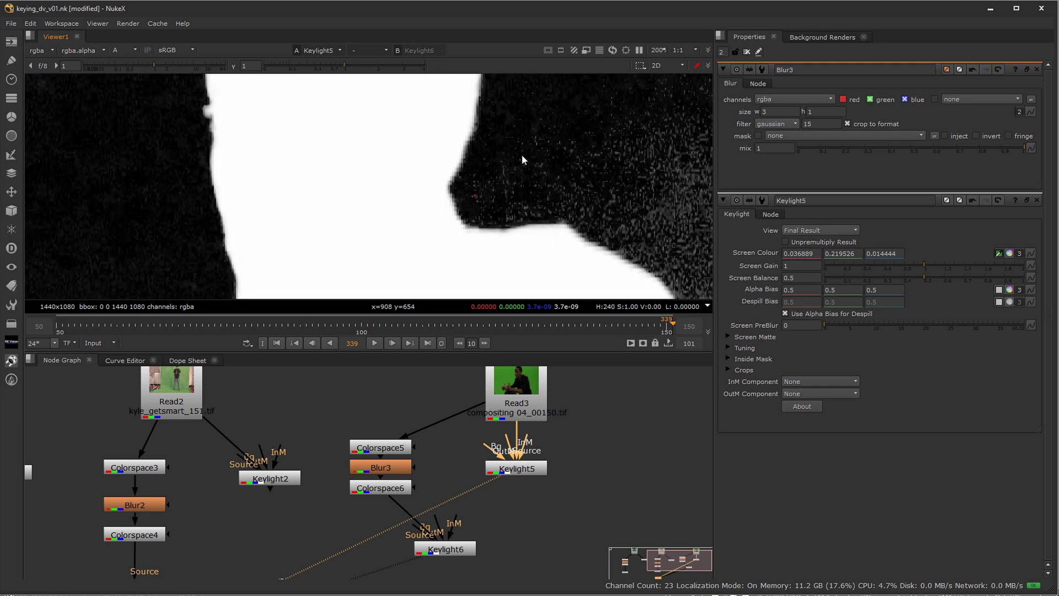
pyautogui.scroll(8, 521, 153)
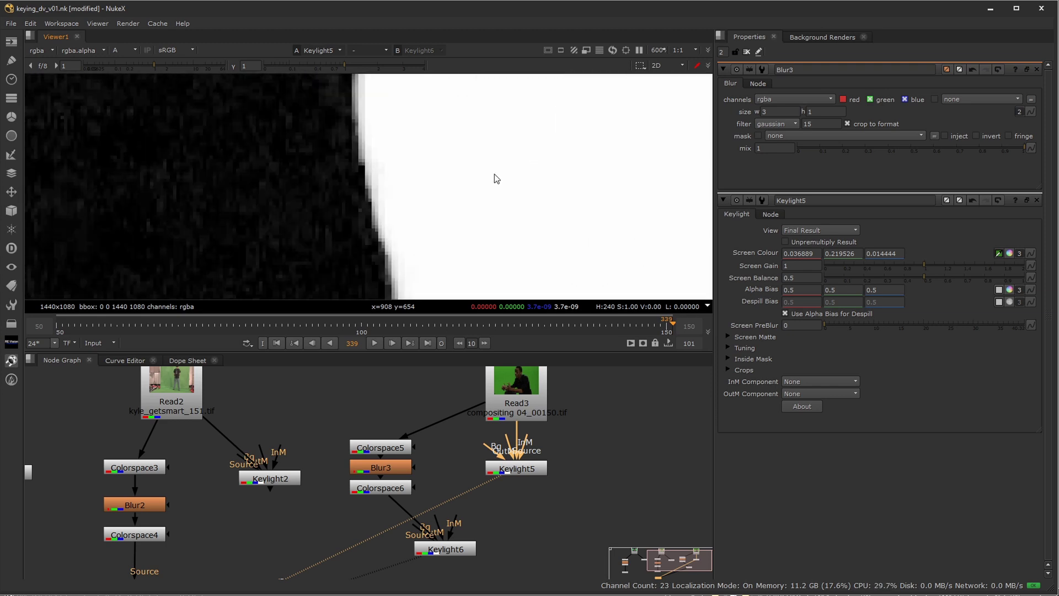
pyautogui.moveTo(541, 160); pyautogui.dragTo(160, 225, button='middle')
pyautogui.moveTo(690, 145); pyautogui.dragTo(441, 190, button='middle')
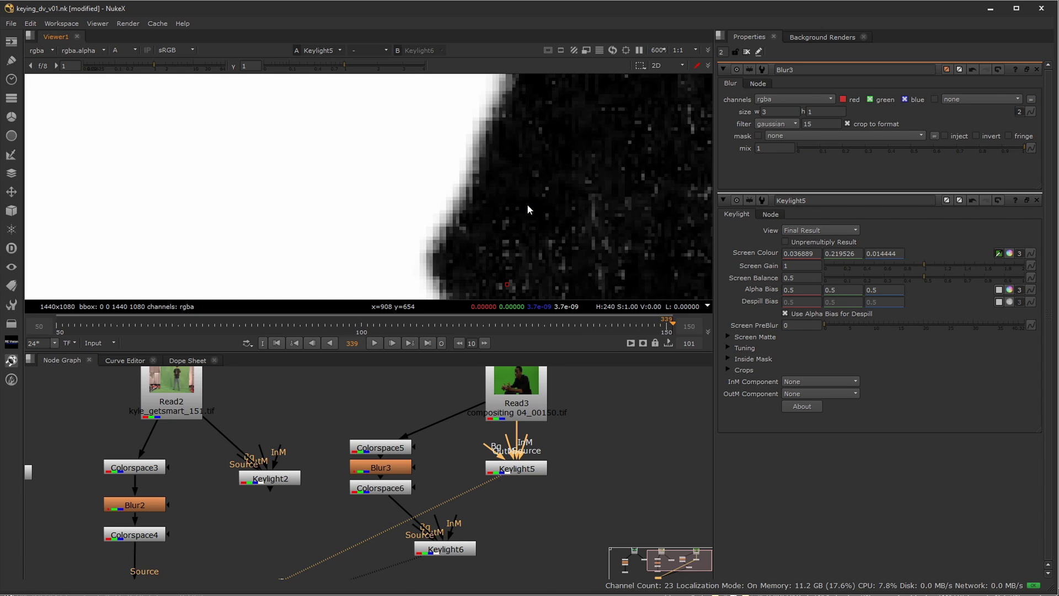
pyautogui.scroll(-6, 527, 203)
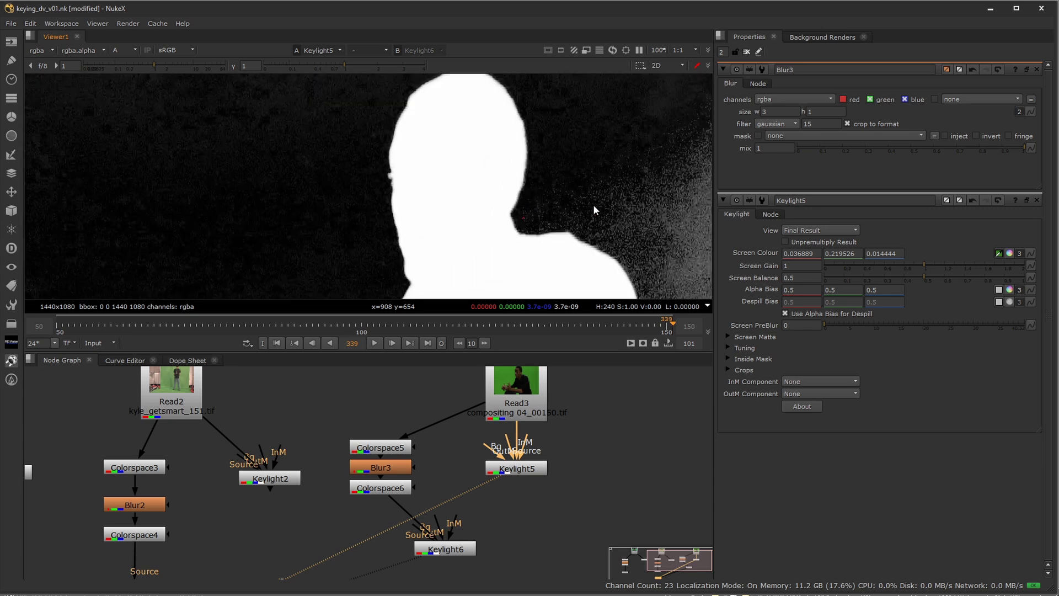
# Step: Compare the Keylight5 and Keylight6 mattes over the man's whole head and shoulders at 100% zoom
pyautogui.moveTo(593, 205); pyautogui.dragTo(524, 216, button='middle')
pyautogui.press('2')
pyautogui.press('1')
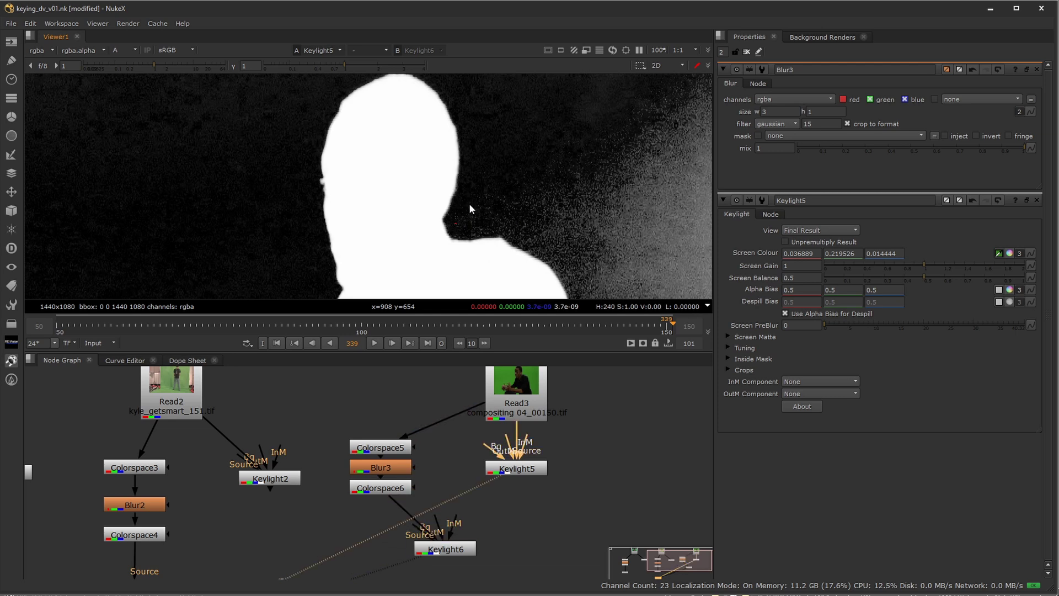
pyautogui.press('2')
pyautogui.press('1')
pyautogui.press('2')
pyautogui.press('1')
pyautogui.press('2')
pyautogui.press('1')
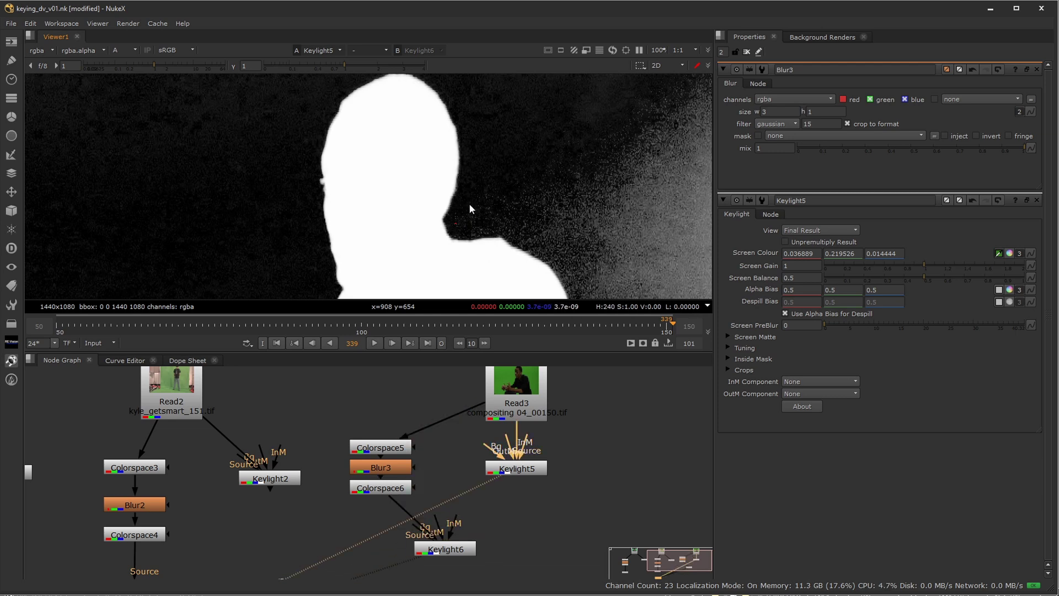
pyautogui.press('2')
pyautogui.press('1')
pyautogui.press('2')
pyautogui.press('1')
pyautogui.press('2')
pyautogui.press('1')
# Step: Bring all three clip branches into view, and compare the Keylight1 and Keylight3 results in RGB
pyautogui.moveTo(353, 438); pyautogui.dragTo(534, 448, button='middle')
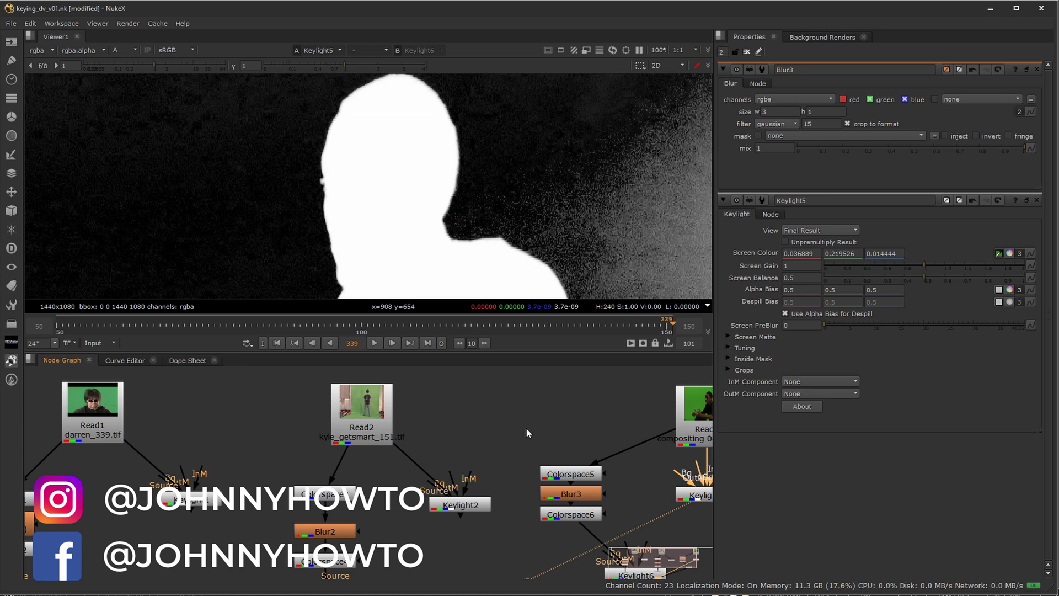
pyautogui.moveTo(546, 414); pyautogui.dragTo(478, 427, button='middle')
pyautogui.scroll(-3, 478, 427)
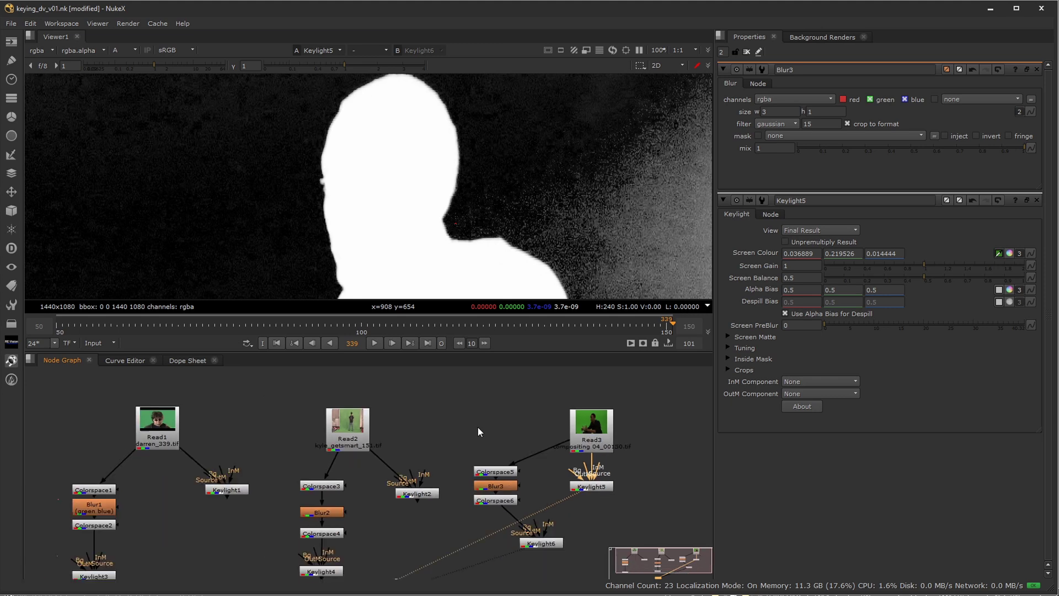
pyautogui.moveTo(421, 472); pyautogui.dragTo(467, 450, button='middle')
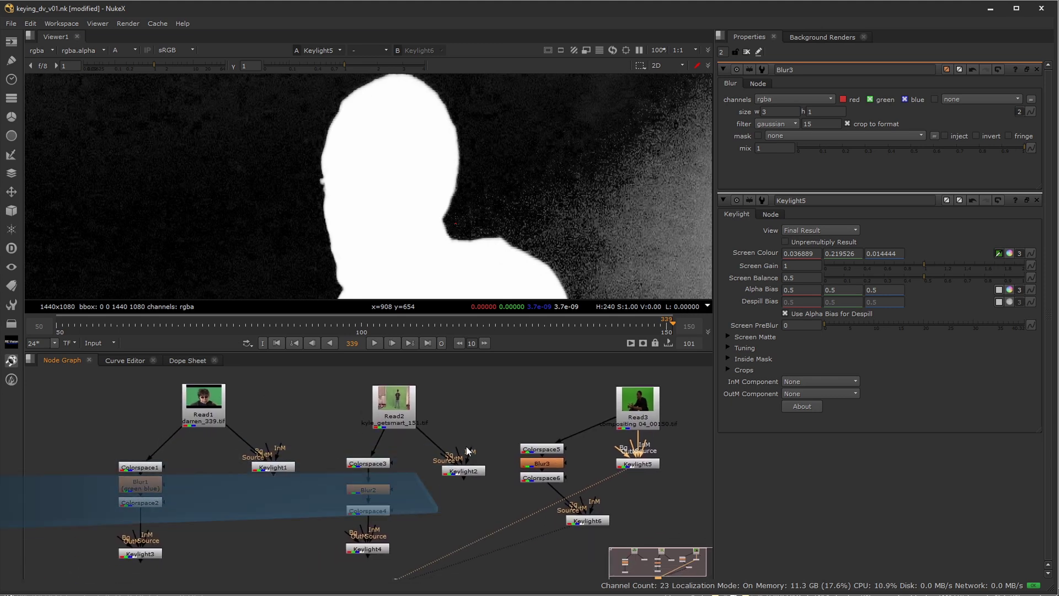
pyautogui.click(285, 465)
pyautogui.press('1')
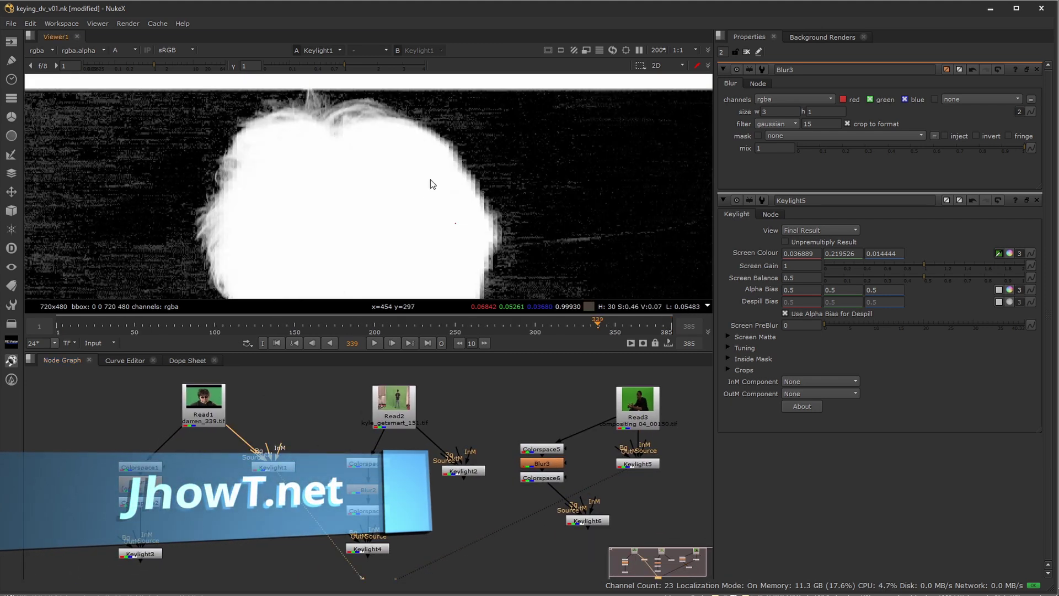
pyautogui.press('a')
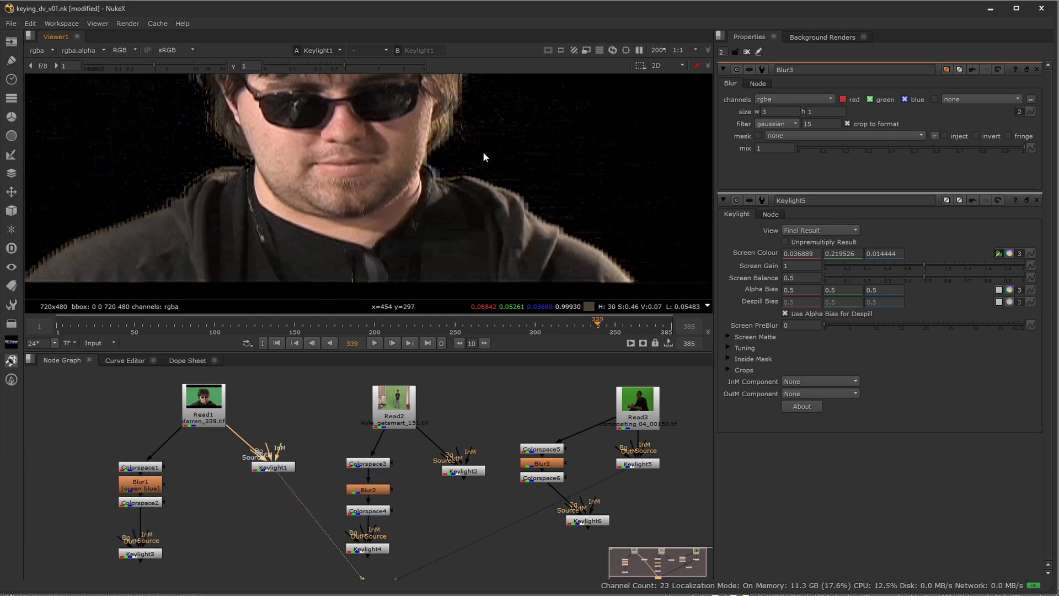
pyautogui.click(148, 555)
pyautogui.press('1')
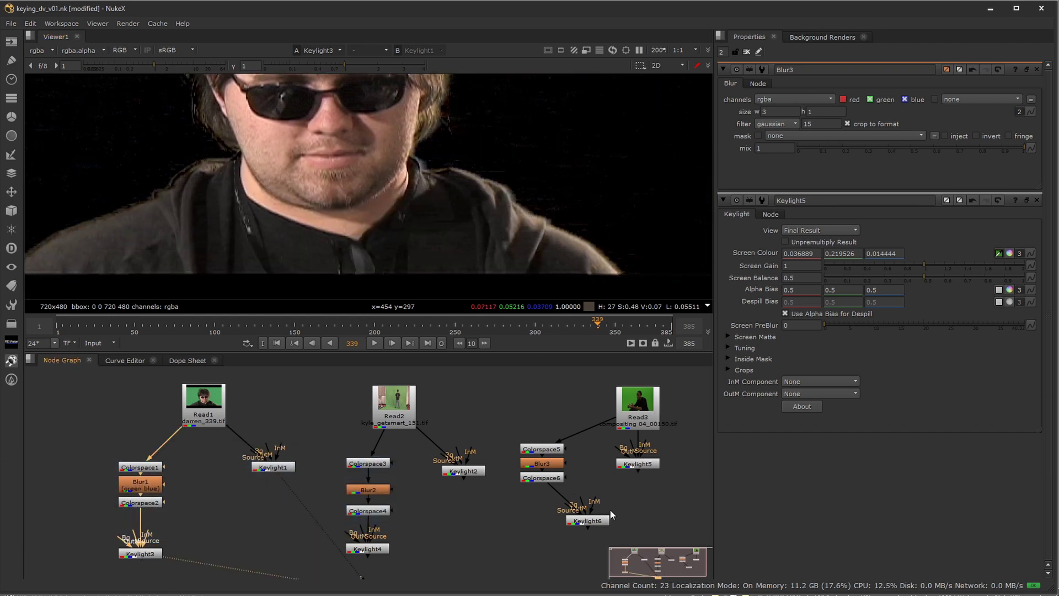
# Step: View the original Read3 green-screen clip with the man's whole upper body in frame
pyautogui.click(638, 402)
pyautogui.press('1')
pyautogui.scroll(-5, 431, 172)
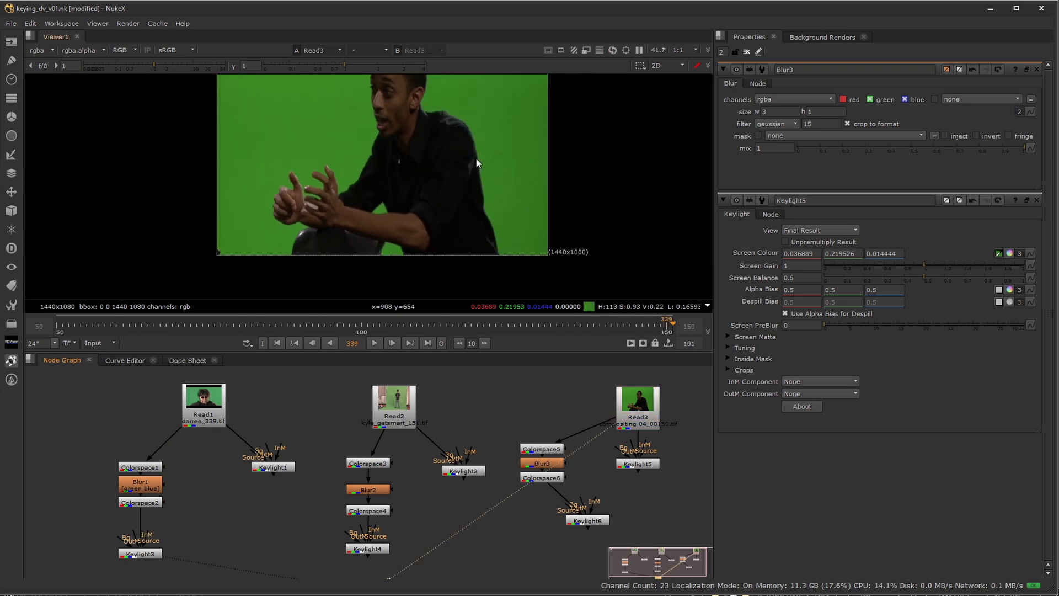
pyautogui.moveTo(476, 157); pyautogui.dragTo(475, 203, button='middle')
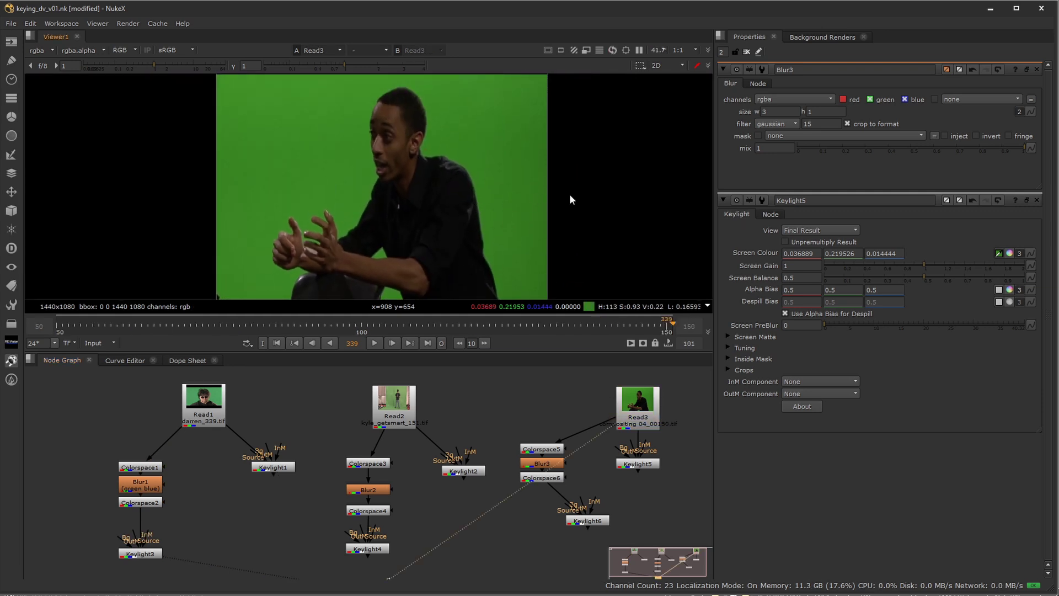